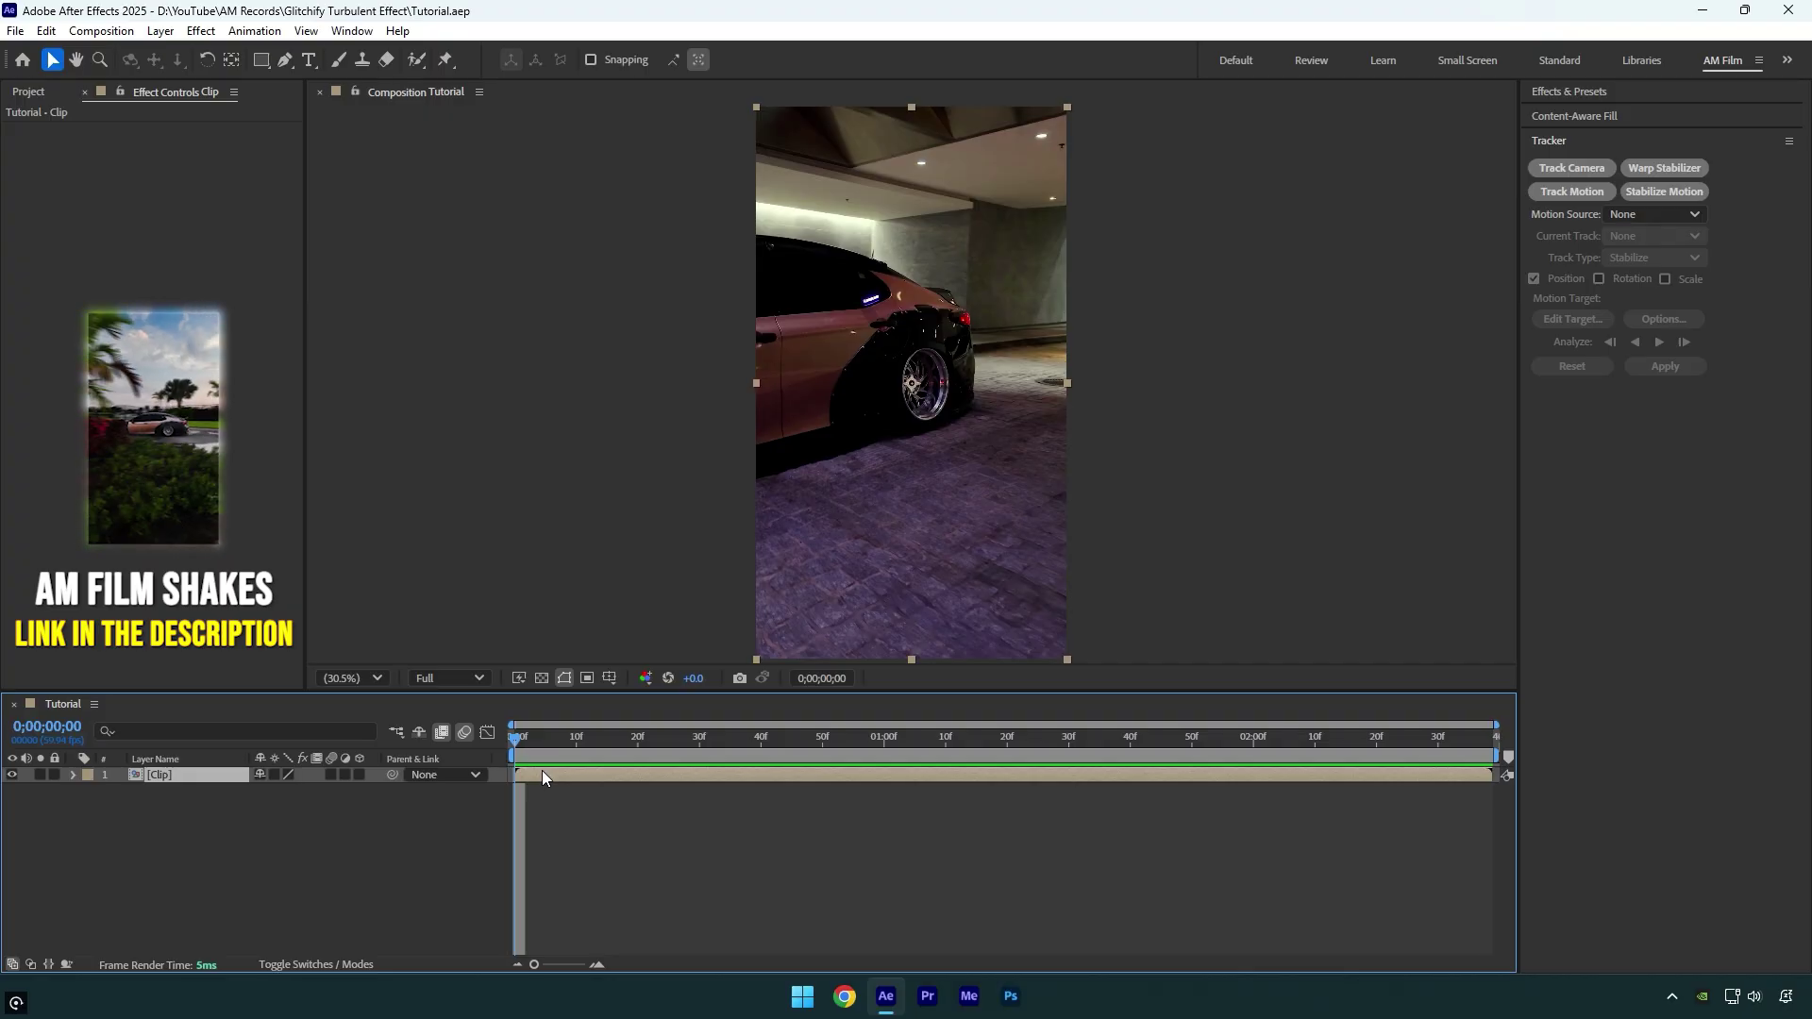
# Add a new adjustment layer above the car clip in the timeline
pyautogui.rightClick(217, 838)
pyautogui.moveTo(429, 604)
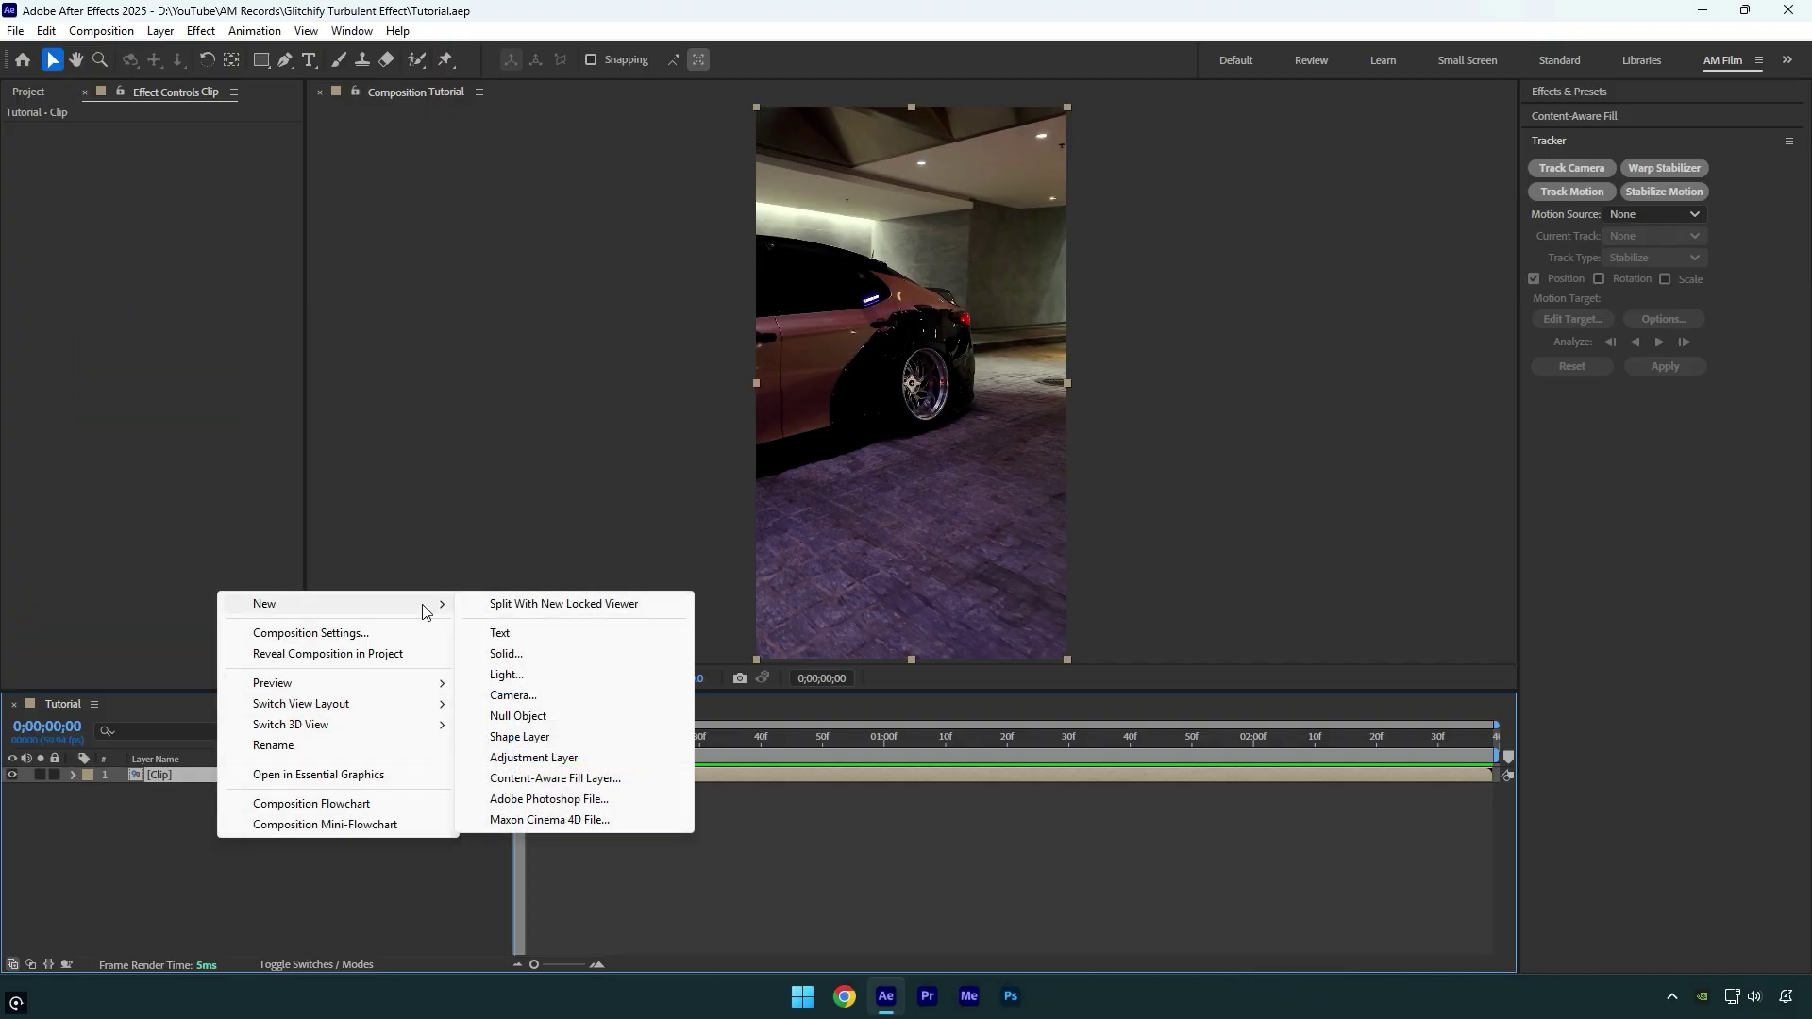
pyautogui.click(524, 757)
# Apply the Glitchify effect to the adjustment layer via the effect search
pyautogui.hotkey('ctrl', 'space')
pyautogui.write('gli')
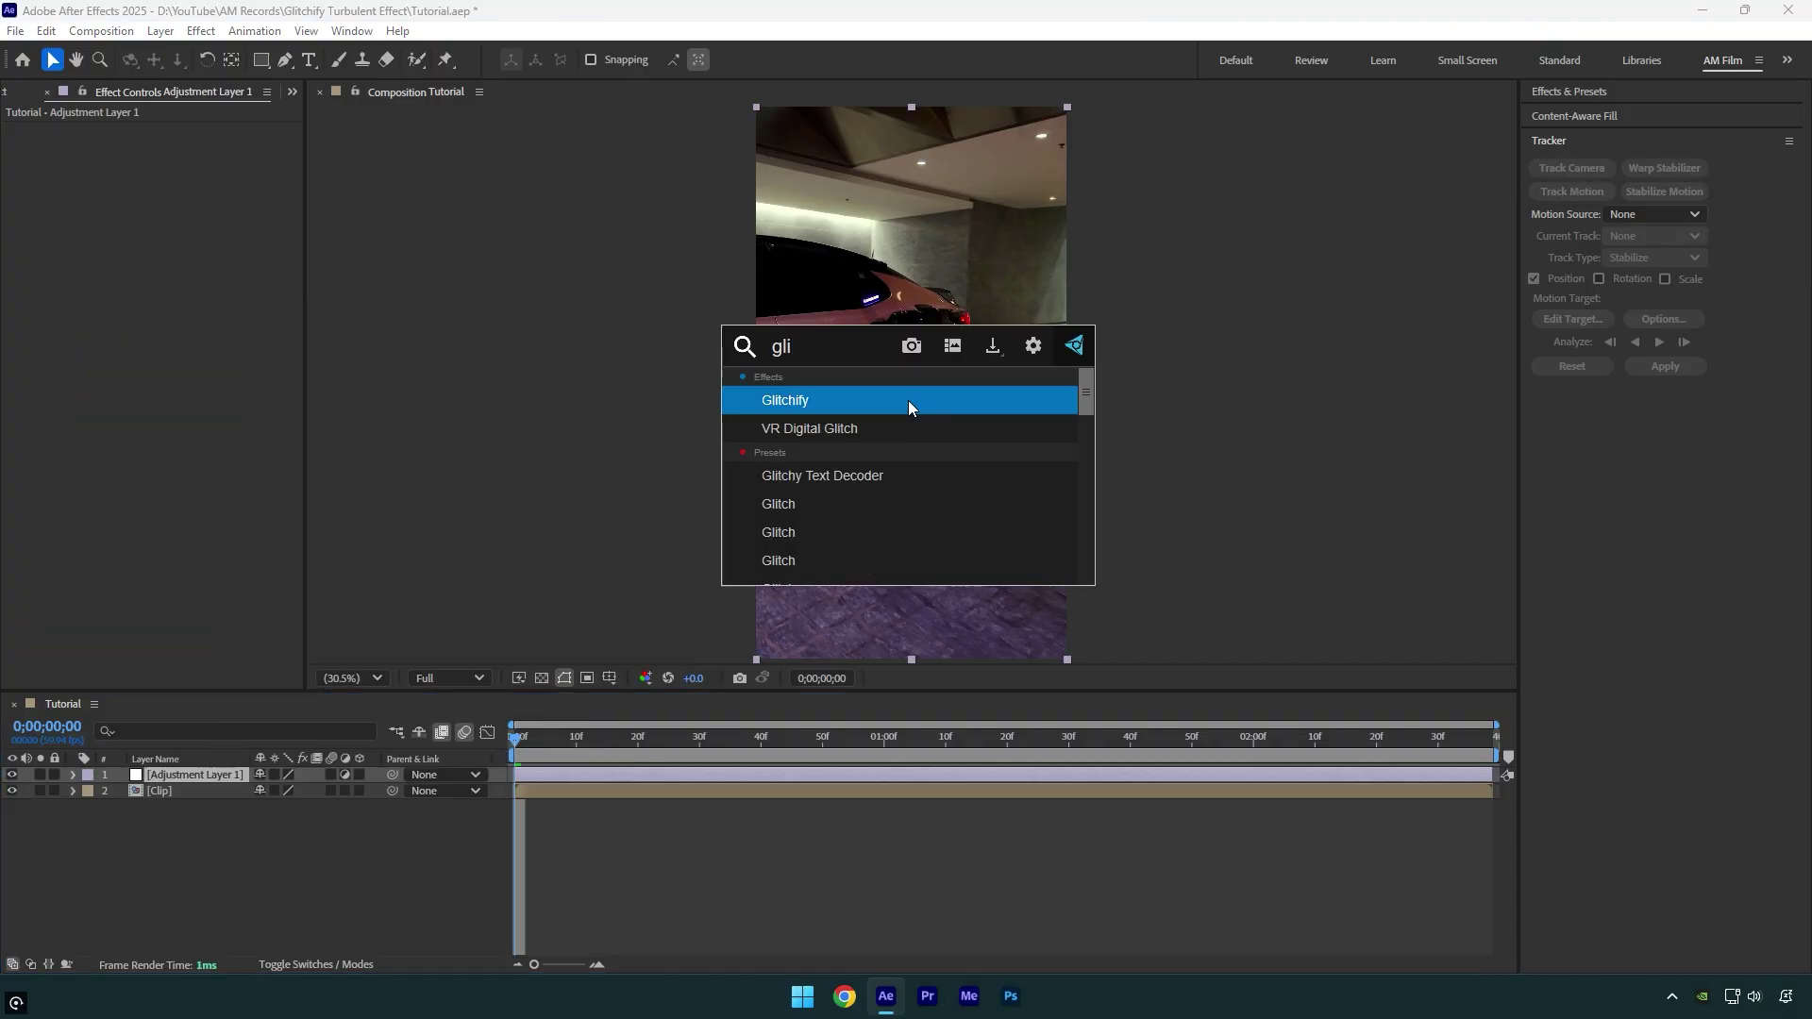
pyautogui.click(909, 403)
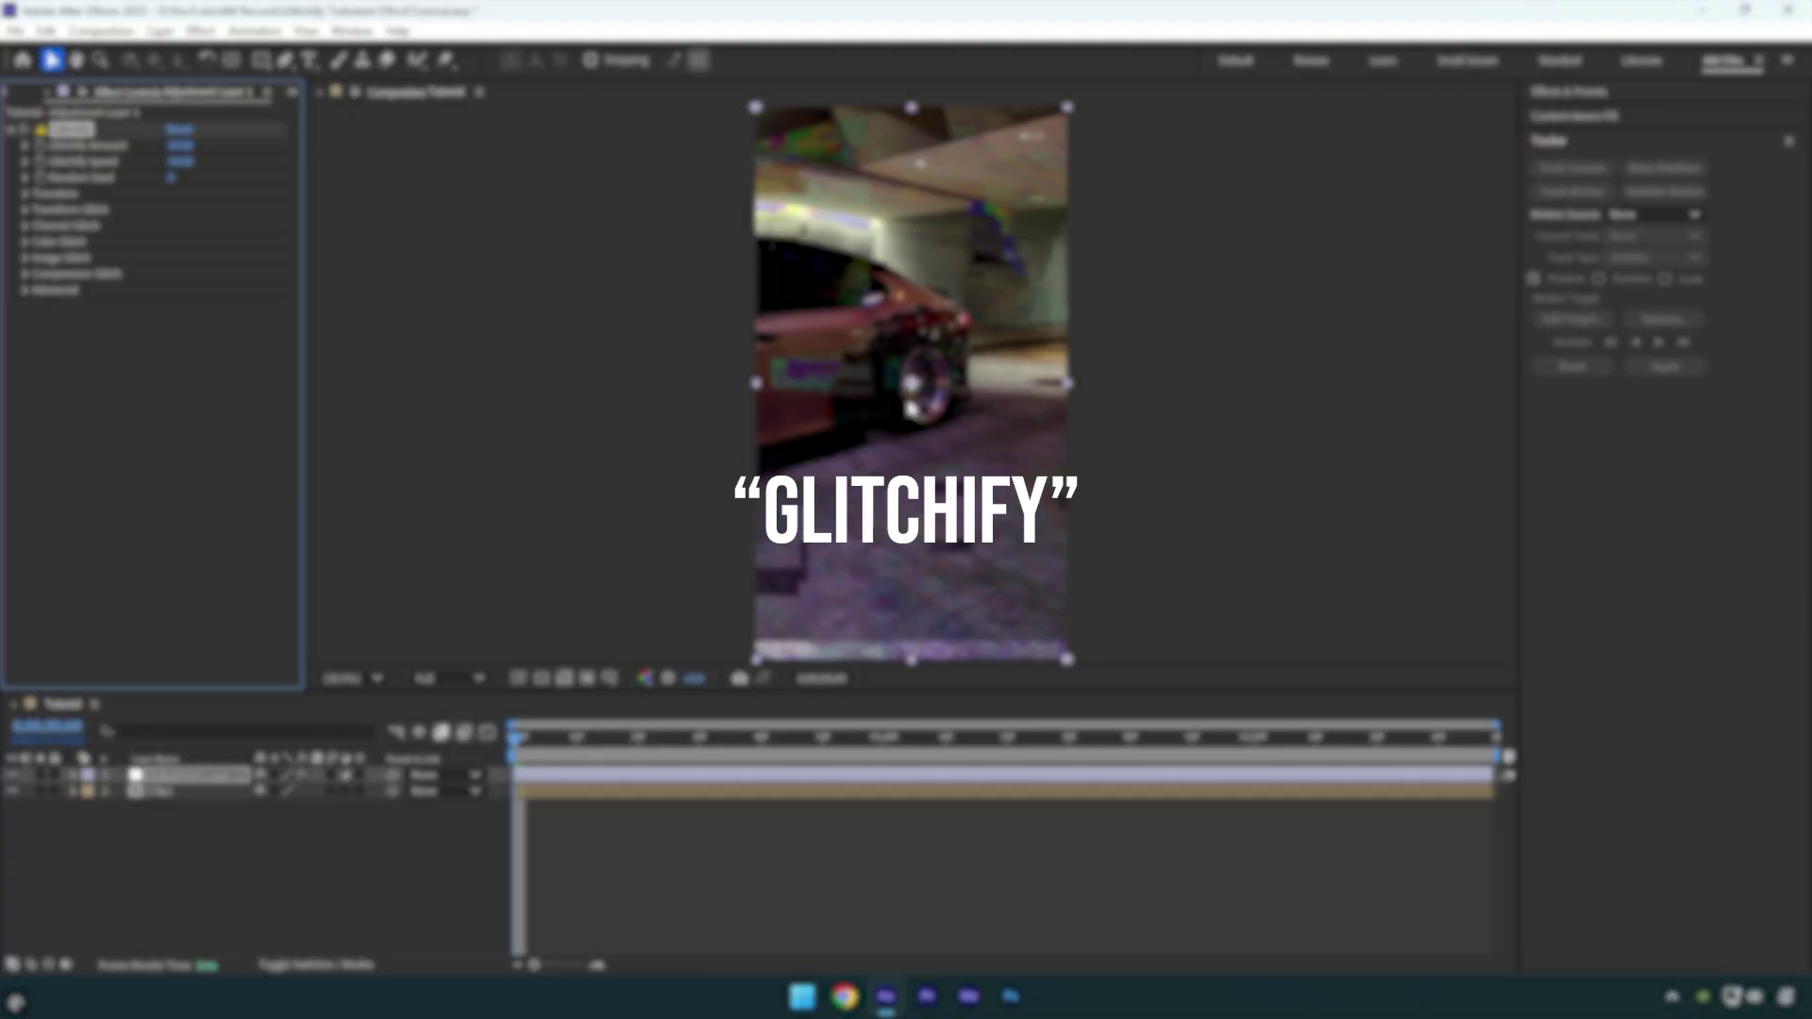
# Turn off Glitchify's Color Glitch and Image Glitch sections
pyautogui.click(25, 243)
pyautogui.click(171, 251)
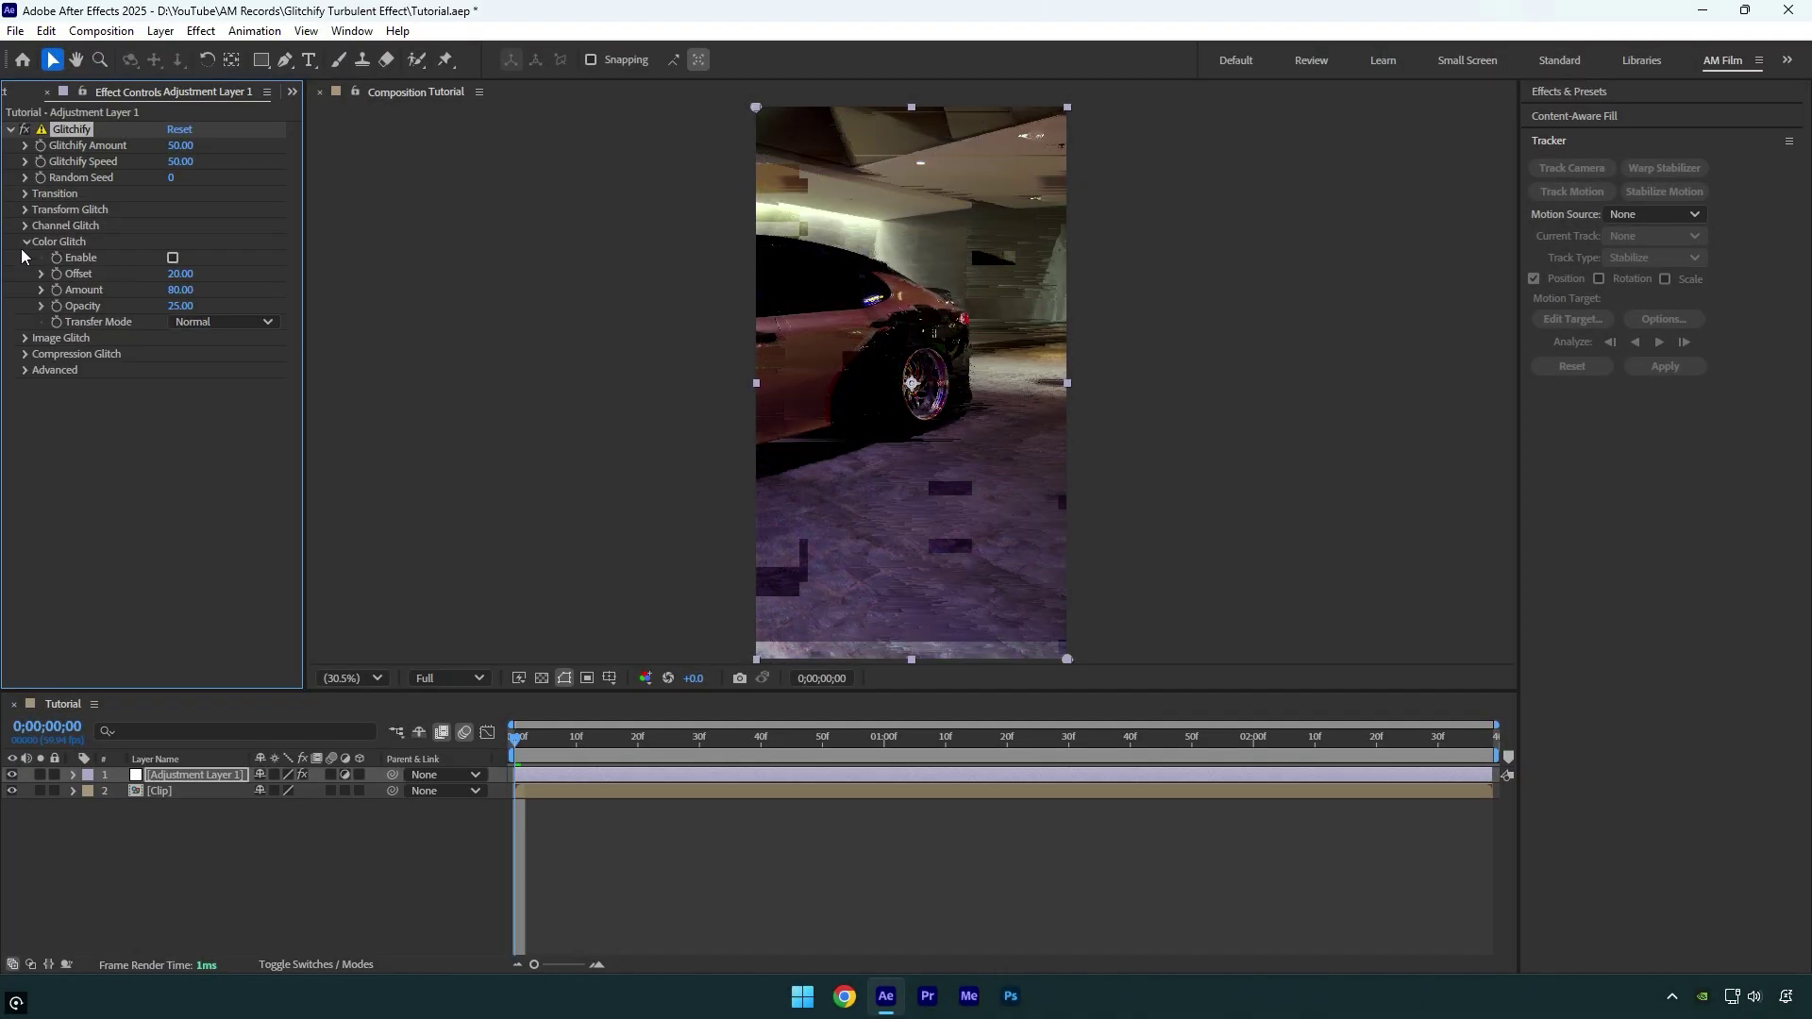
pyautogui.click(25, 242)
pyautogui.click(25, 257)
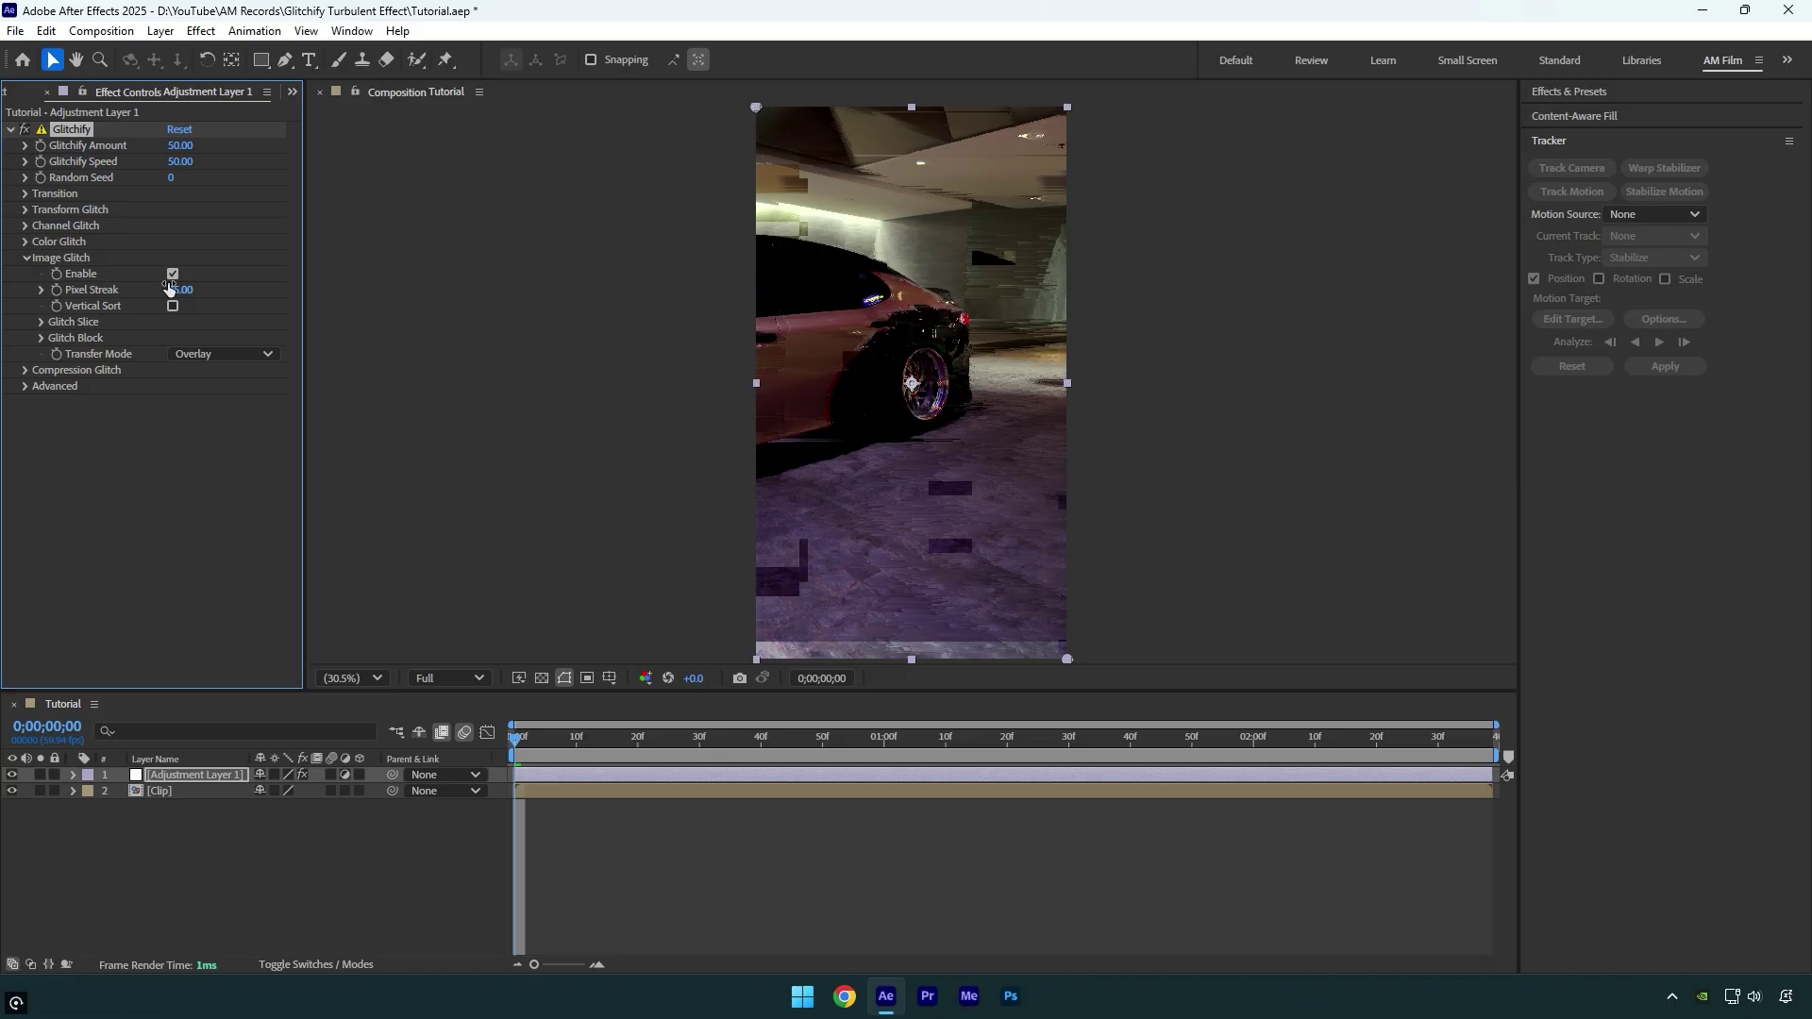
pyautogui.click(173, 274)
pyautogui.click(25, 257)
# Make Channel Scale vertical with Scale 70, Speed Multiplier 0 and Horizontal Amount 0
pyautogui.click(25, 226)
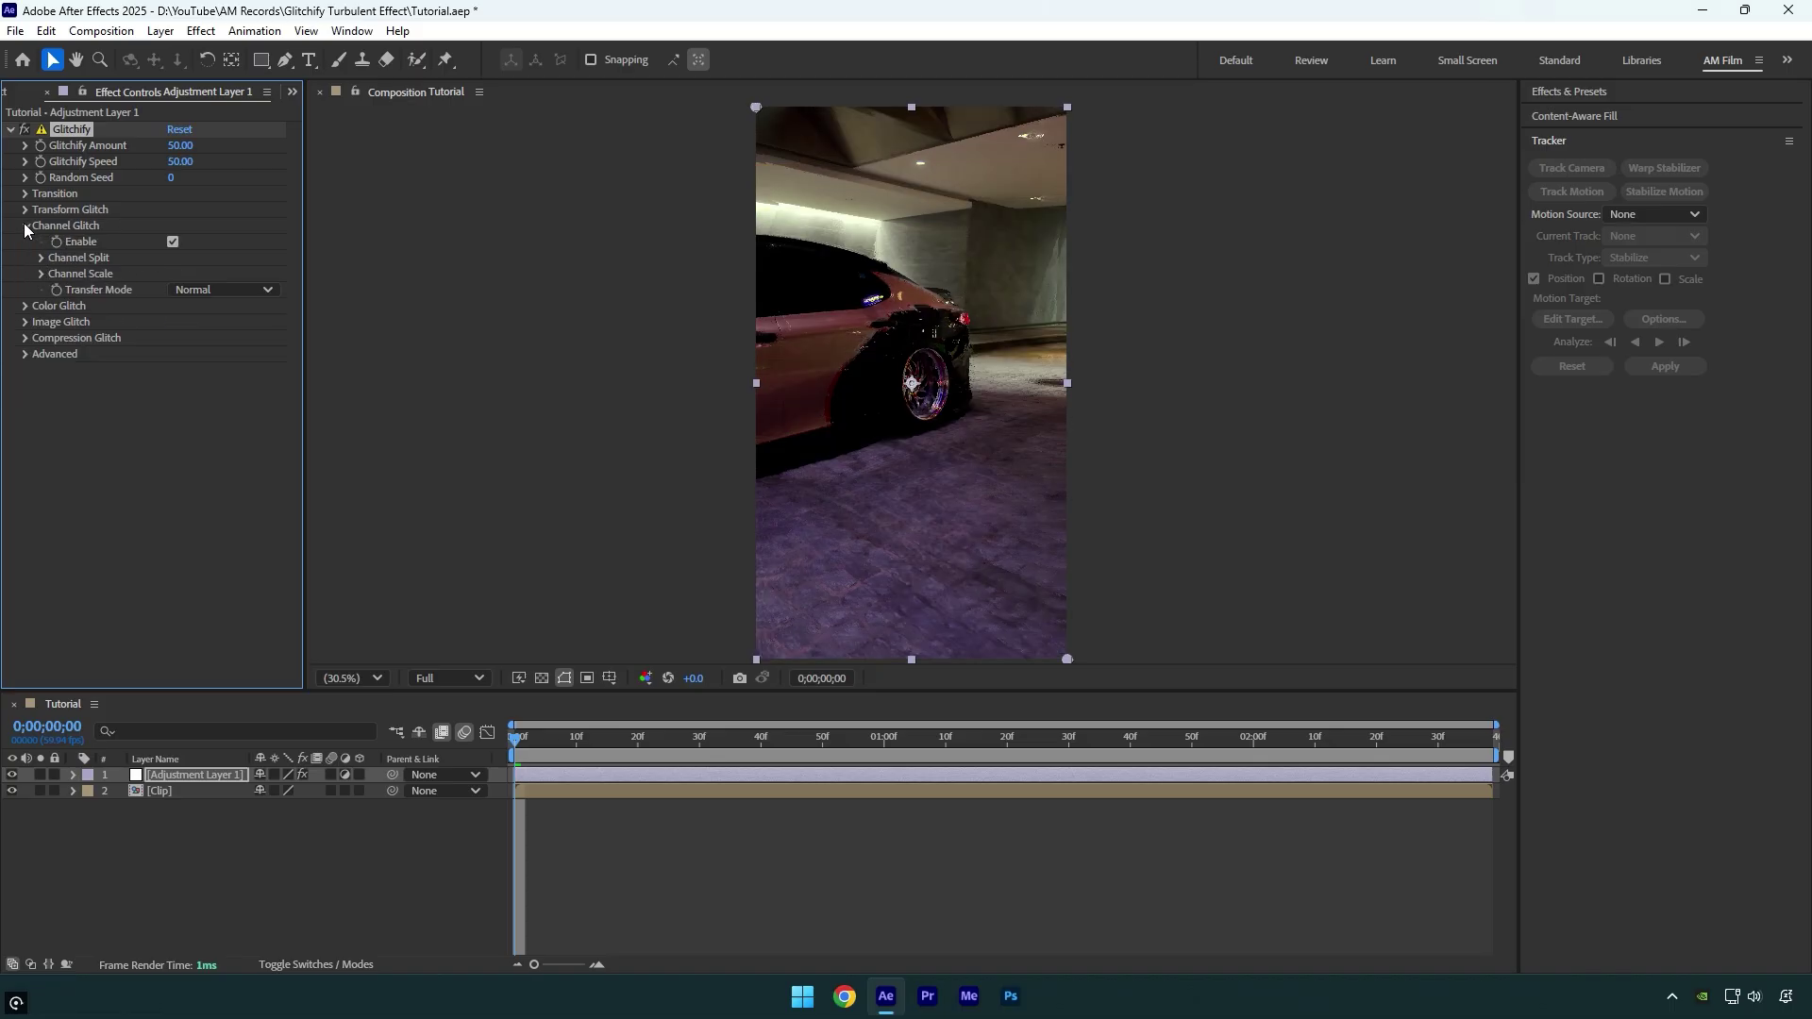
pyautogui.click(41, 258)
pyautogui.click(42, 338)
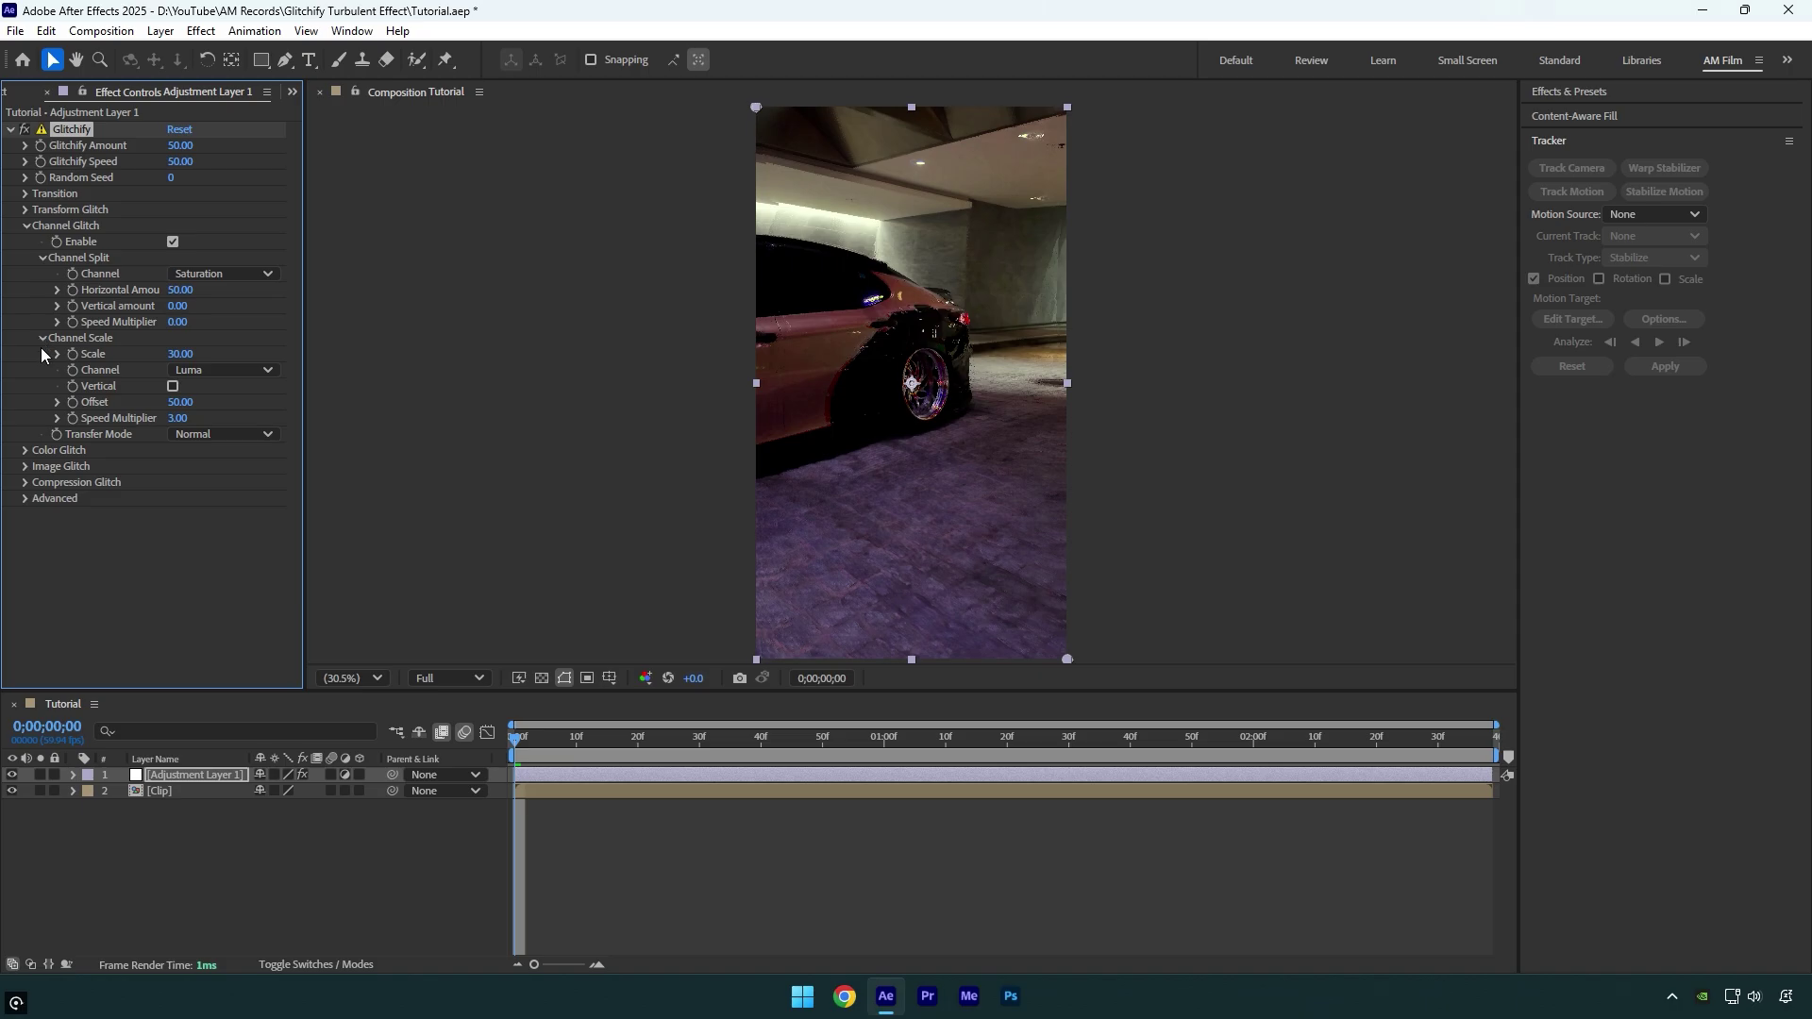
pyautogui.click(173, 387)
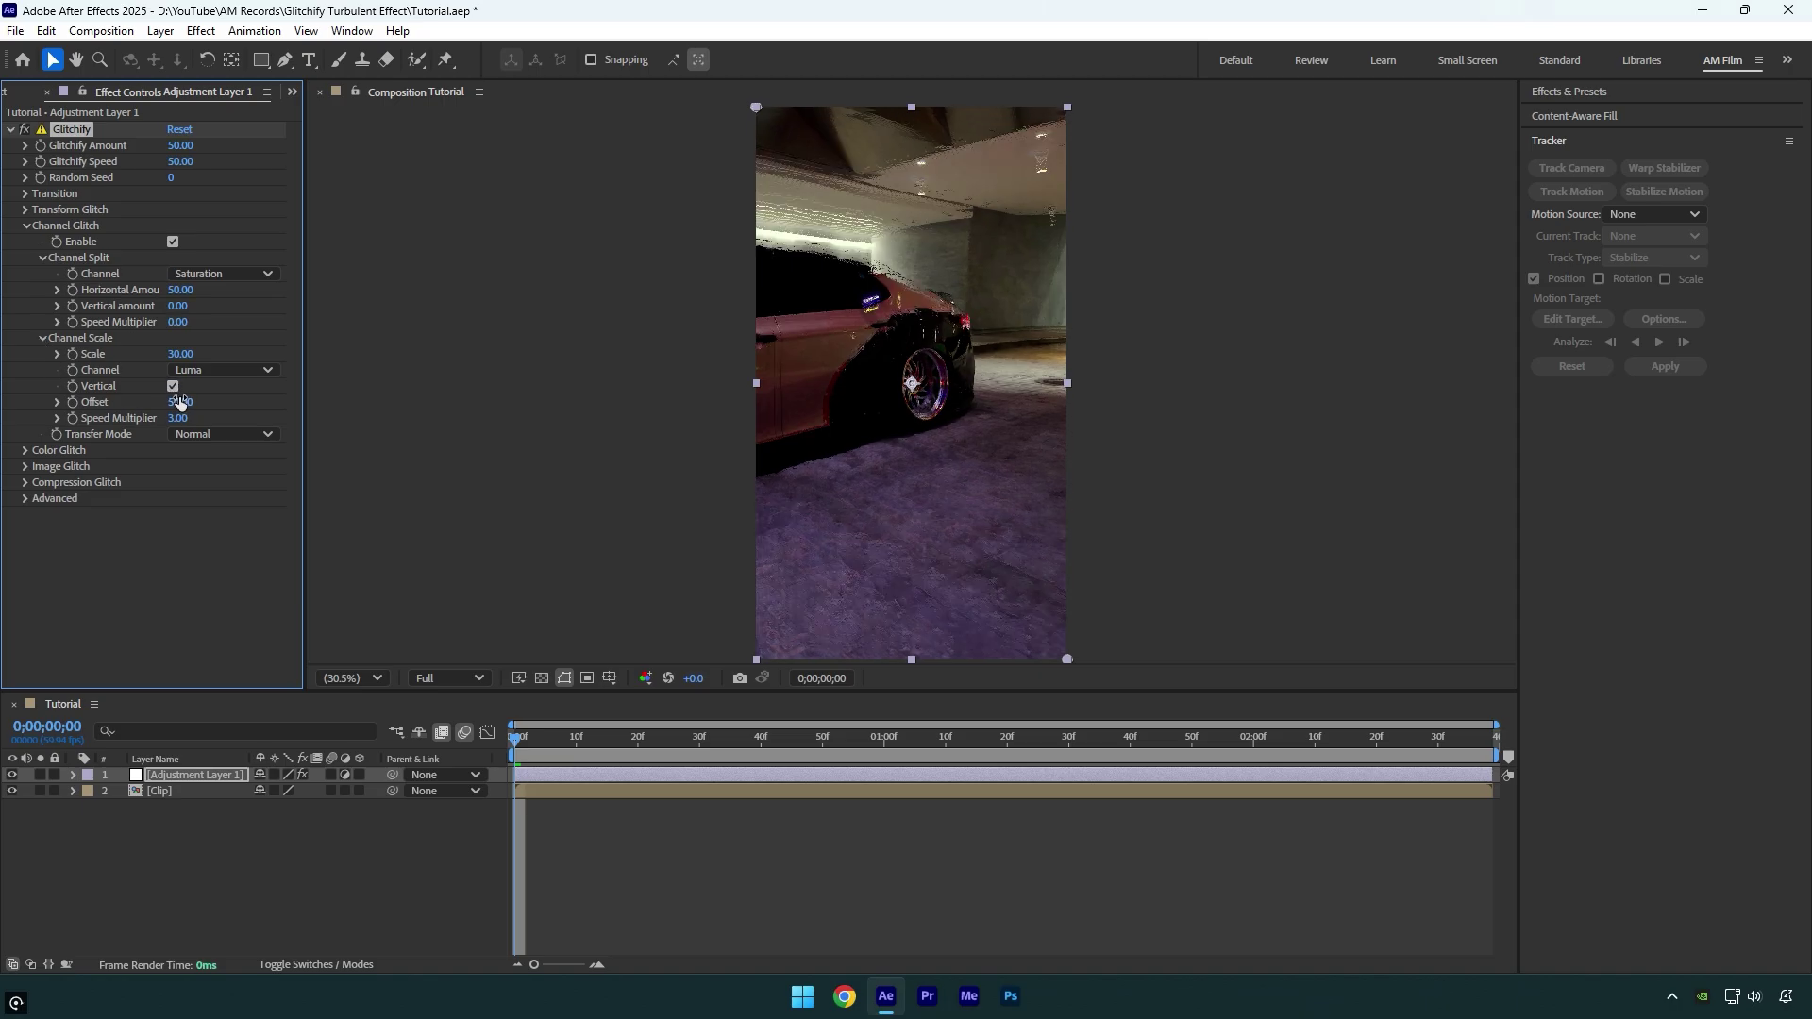
pyautogui.moveTo(178, 419); pyautogui.dragTo(90, 421)
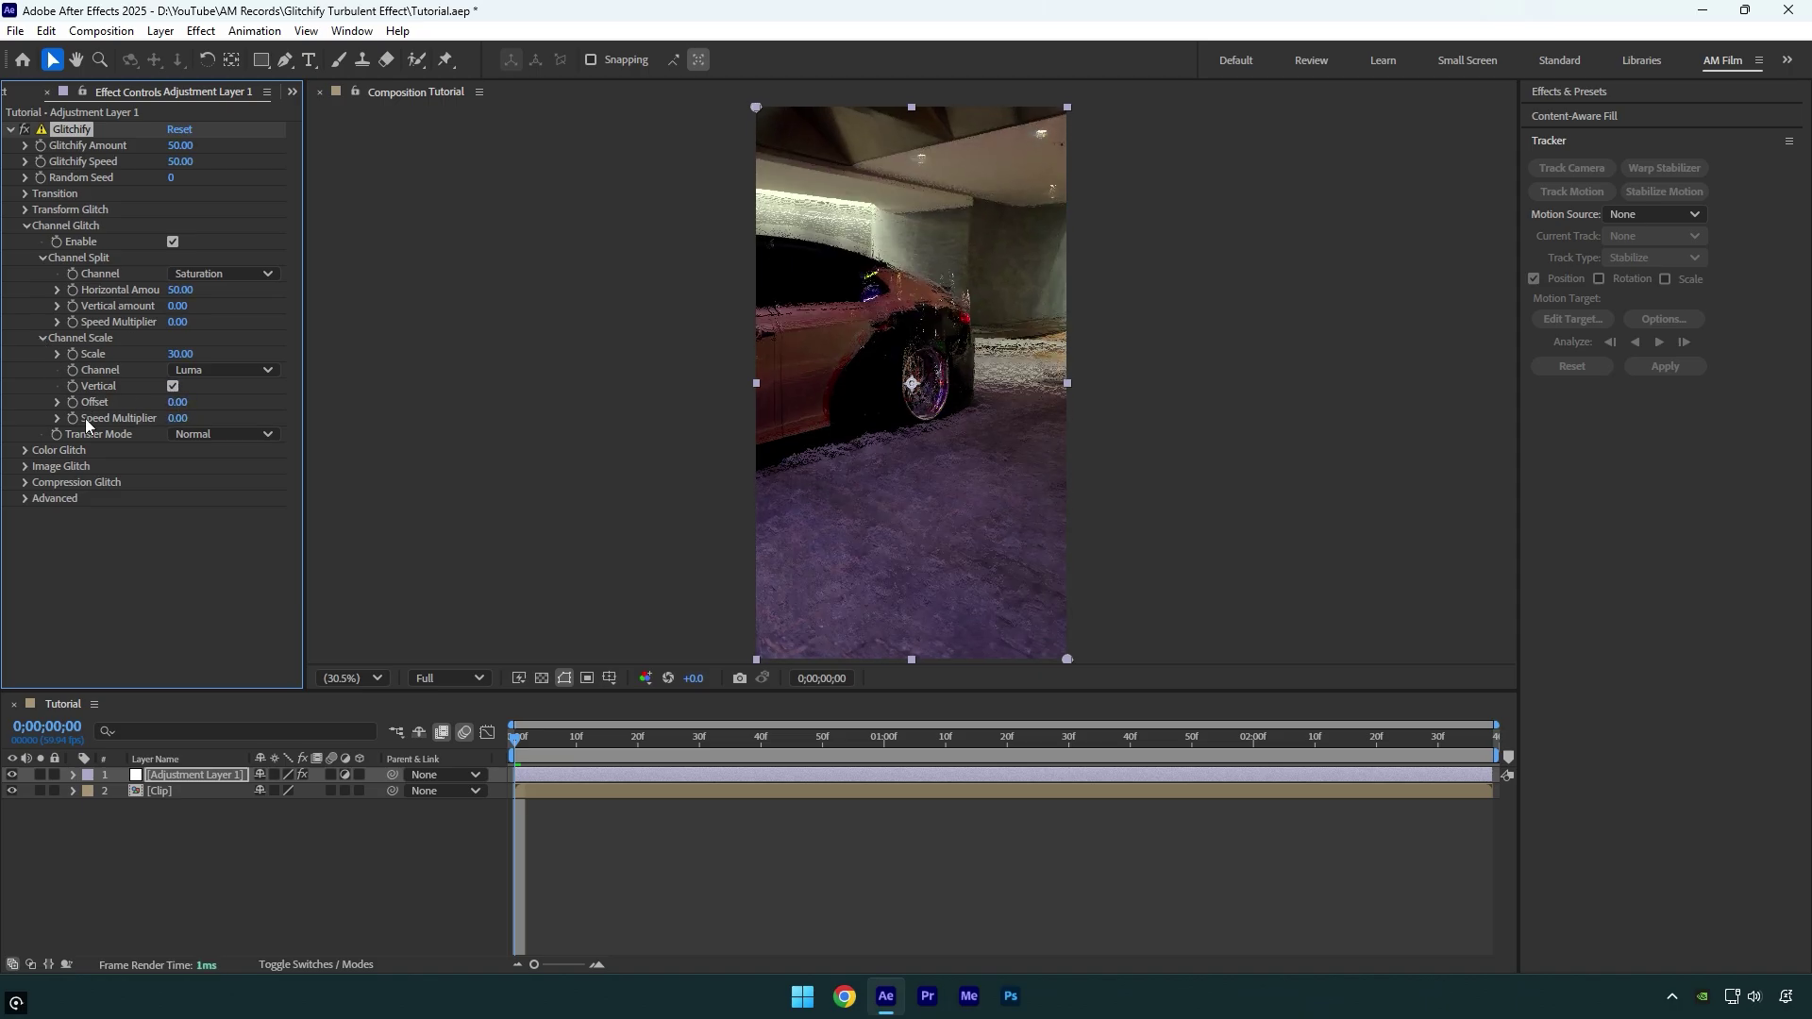
pyautogui.click(174, 355)
pyautogui.write('28')
pyautogui.press('Return')
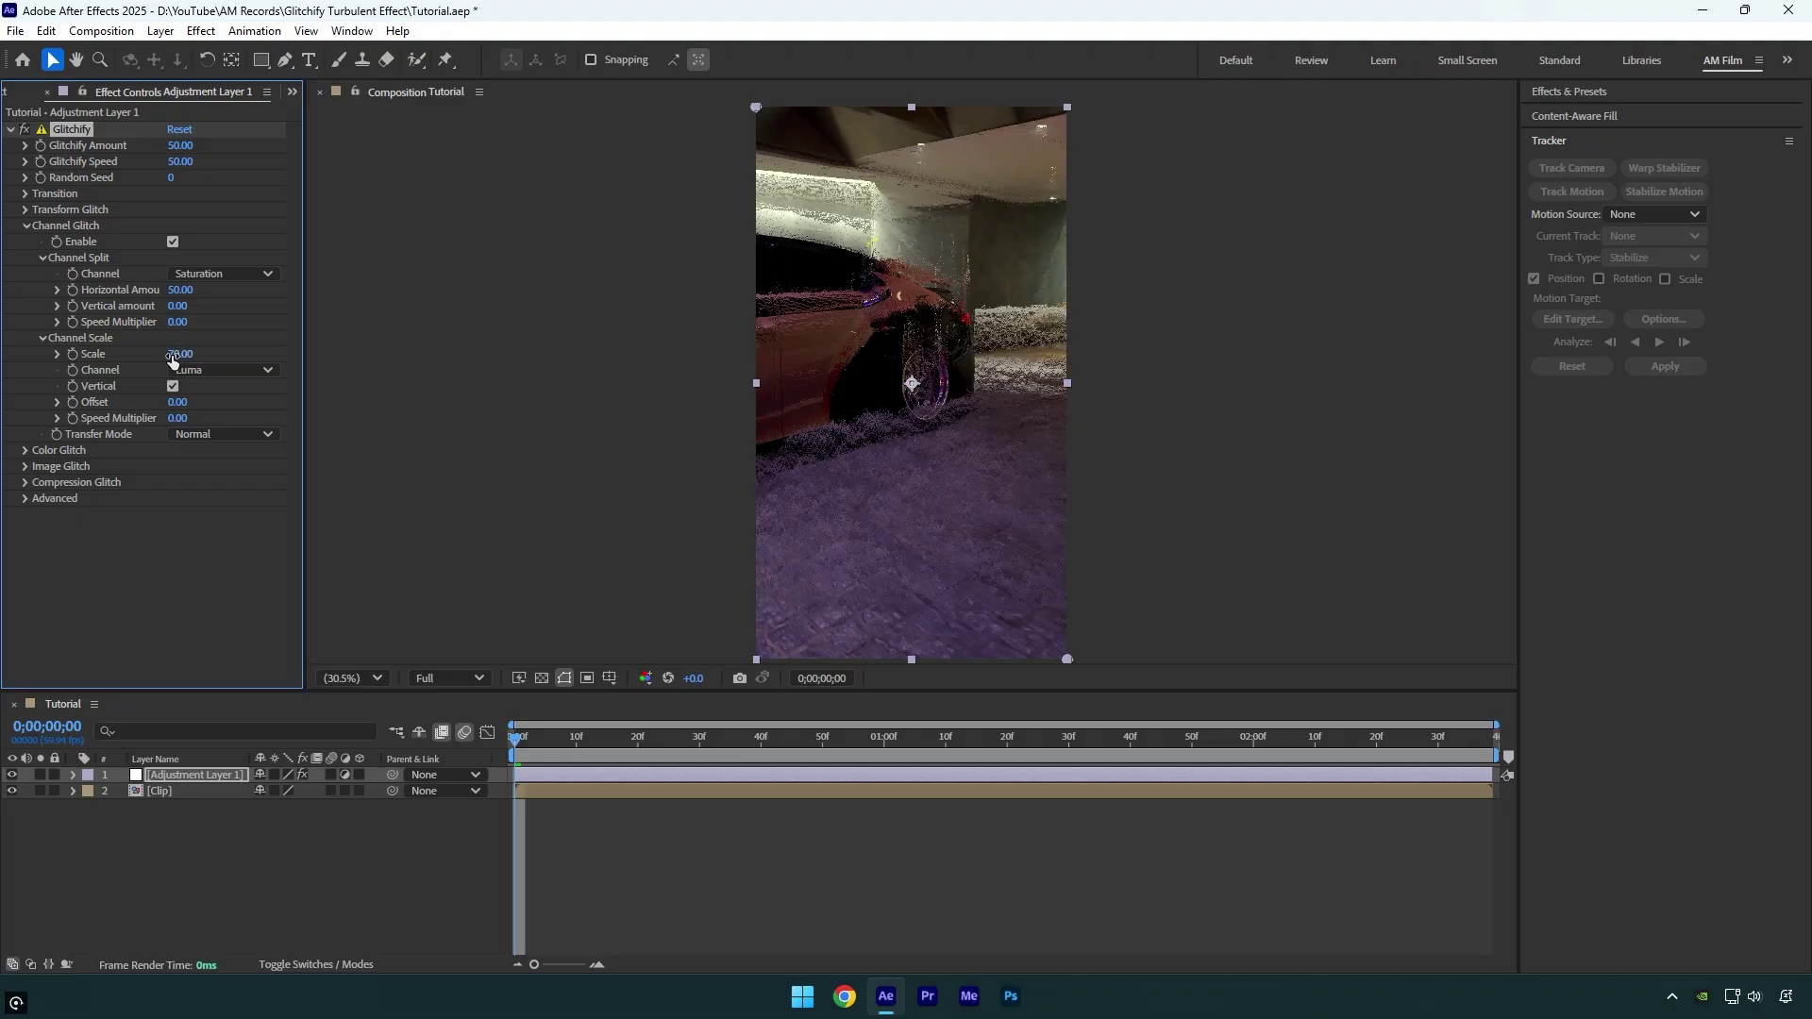
pyautogui.click(180, 290)
pyautogui.write('0')
pyautogui.press('Return')
# Turn on Fill Gaps in Glitchify's advanced Channel Scale options
pyautogui.click(25, 499)
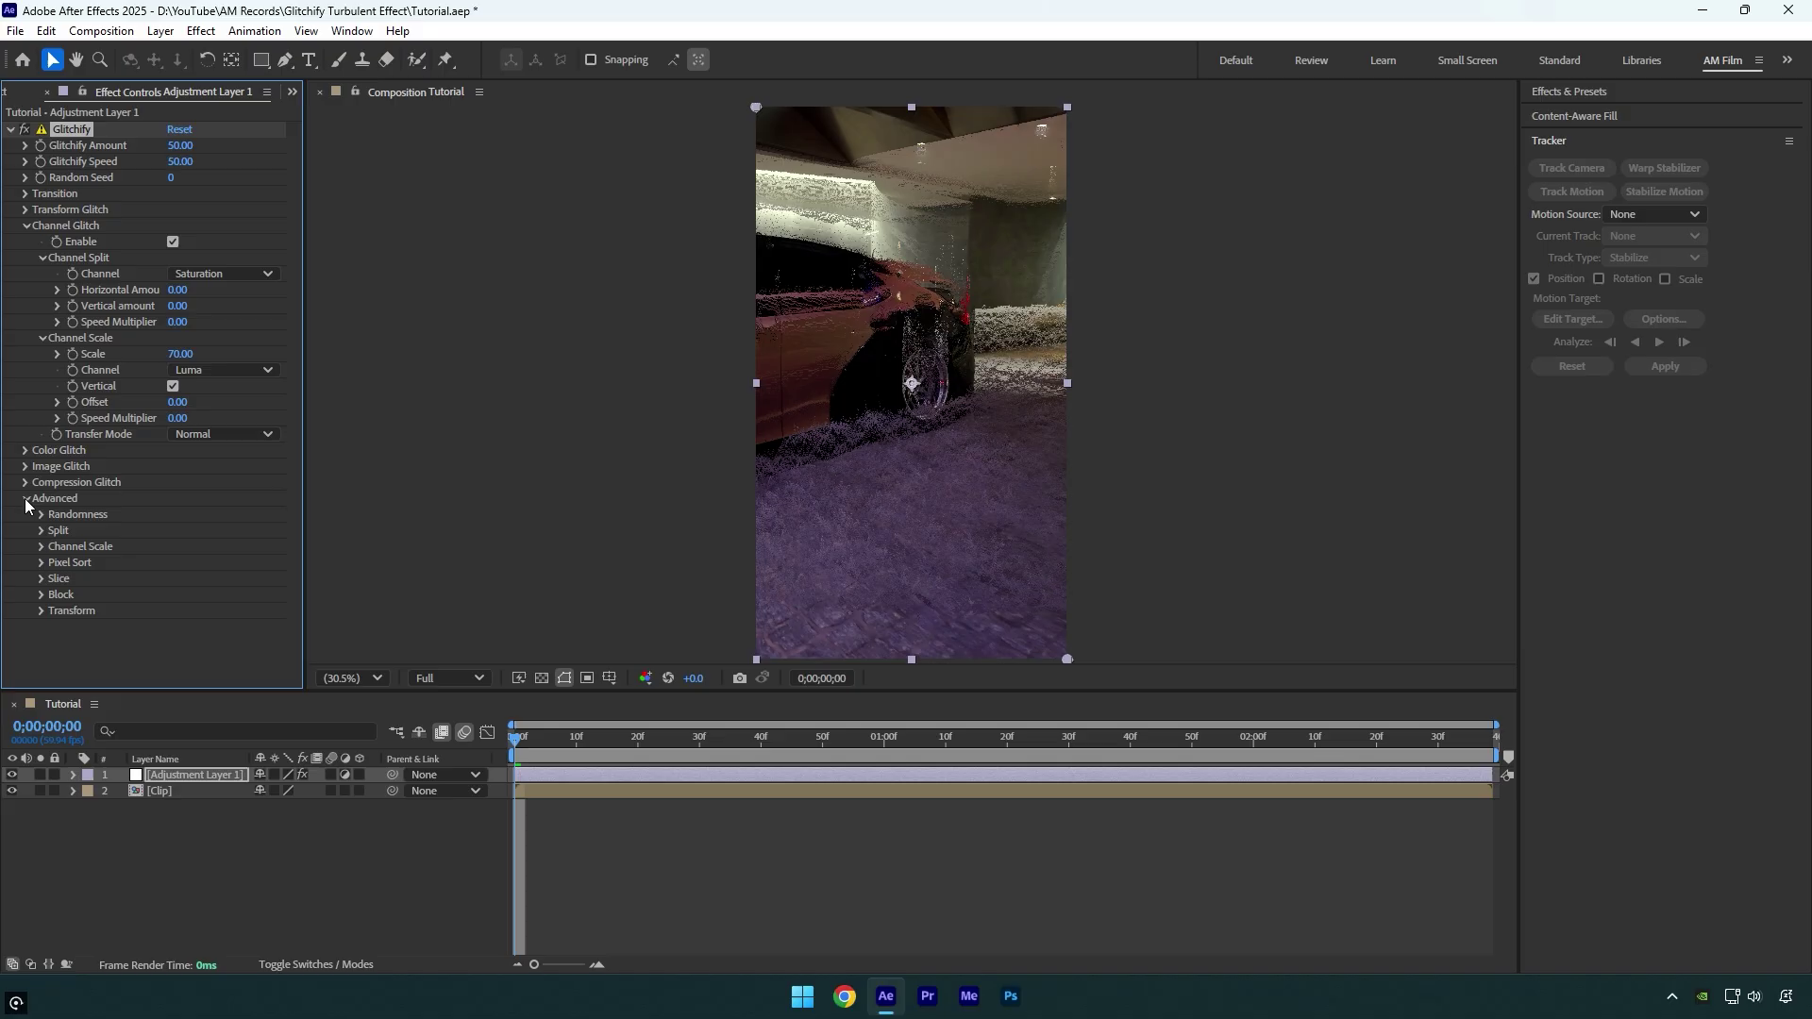
pyautogui.click(40, 547)
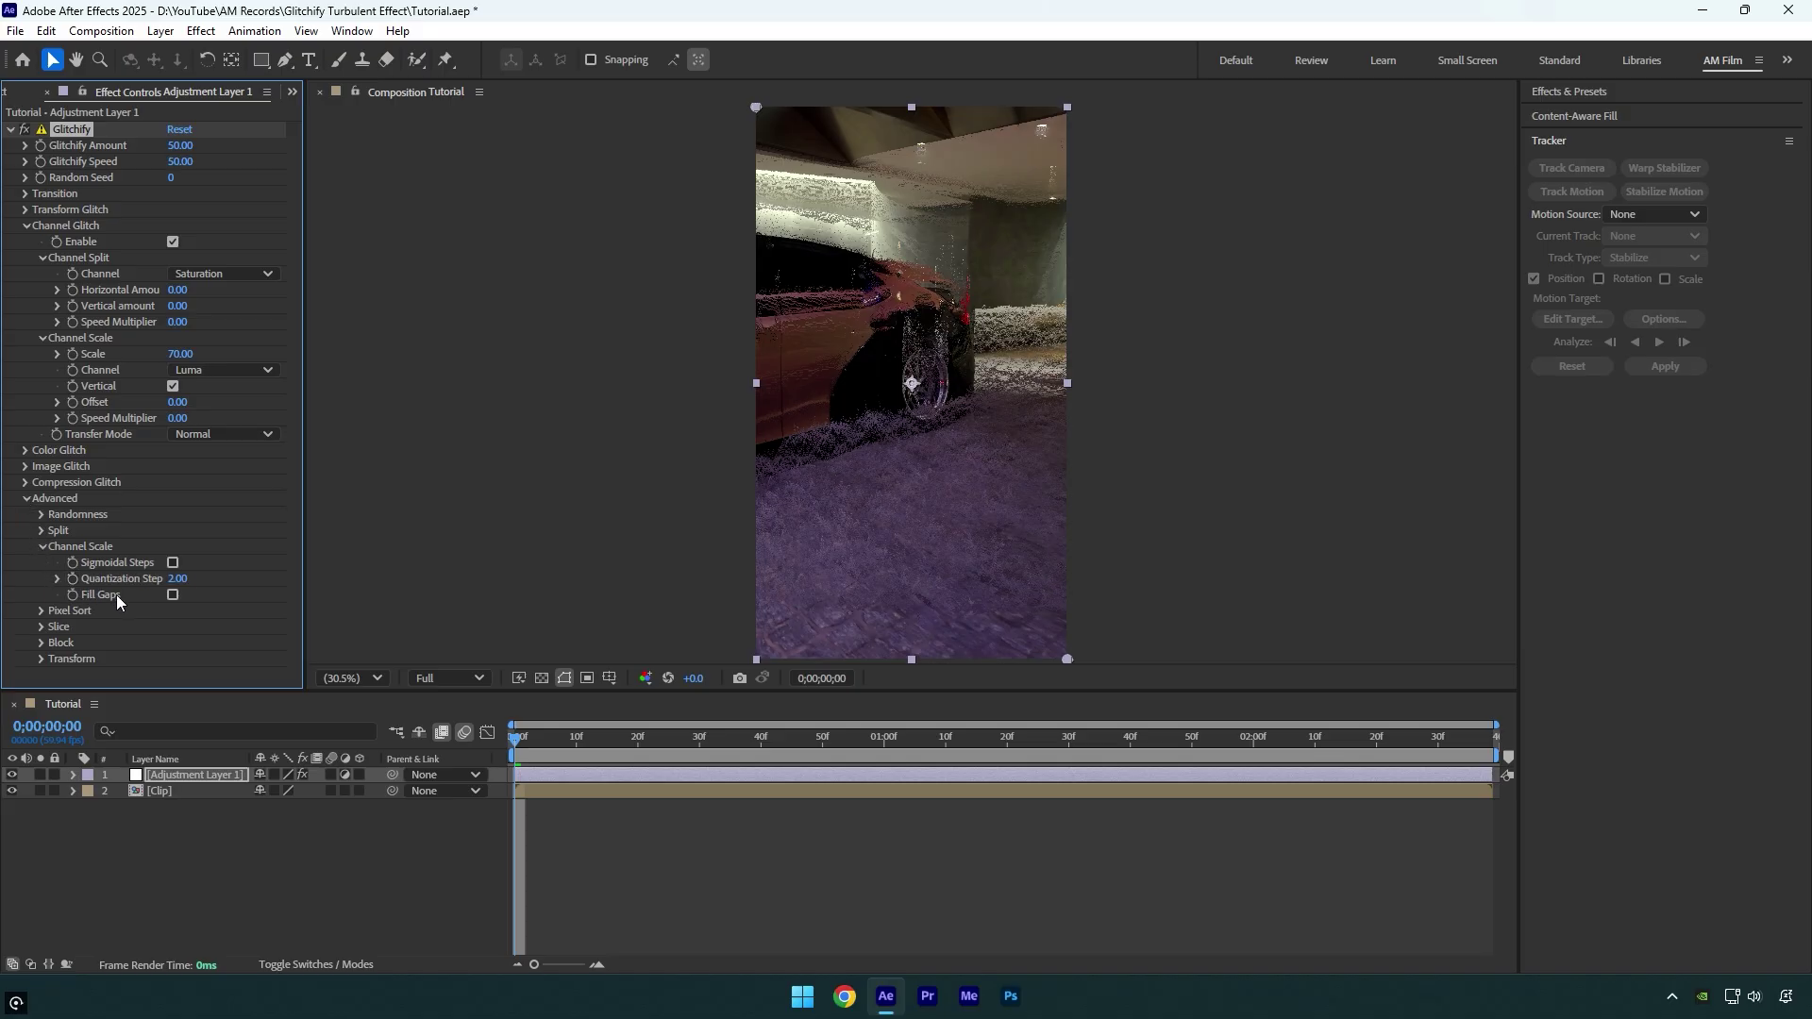
pyautogui.click(173, 596)
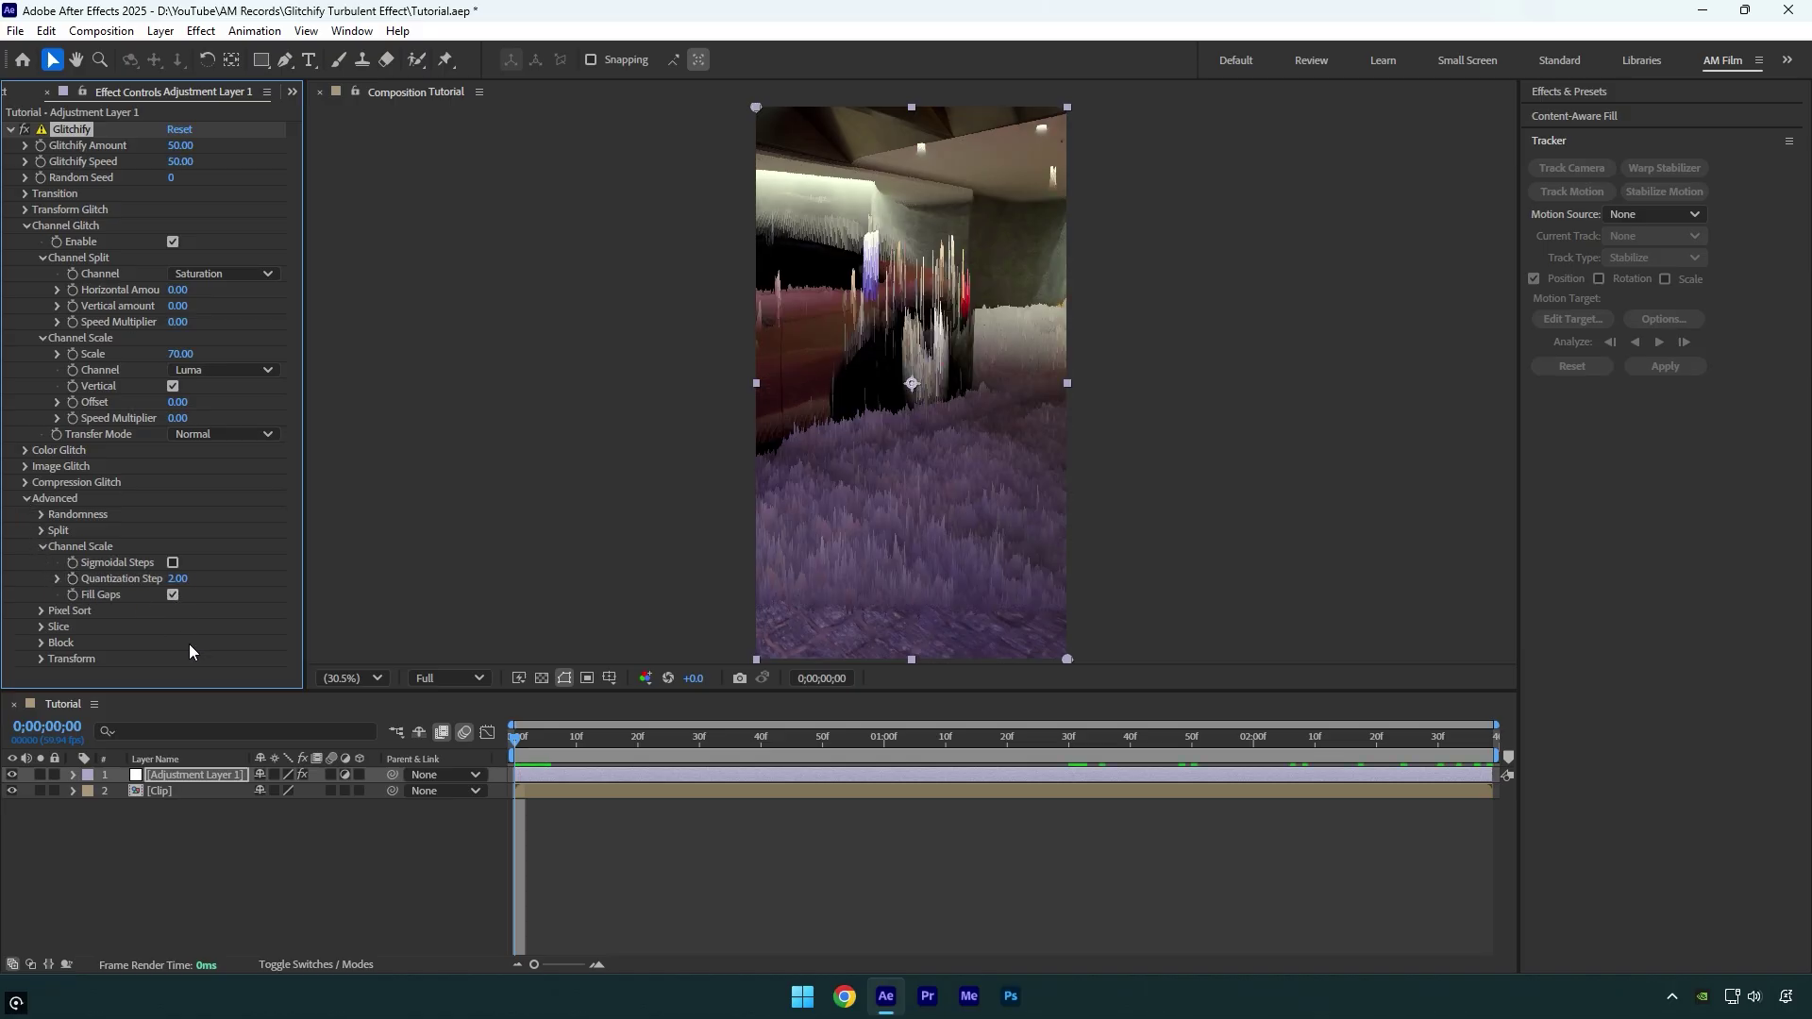
pyautogui.click(517, 749)
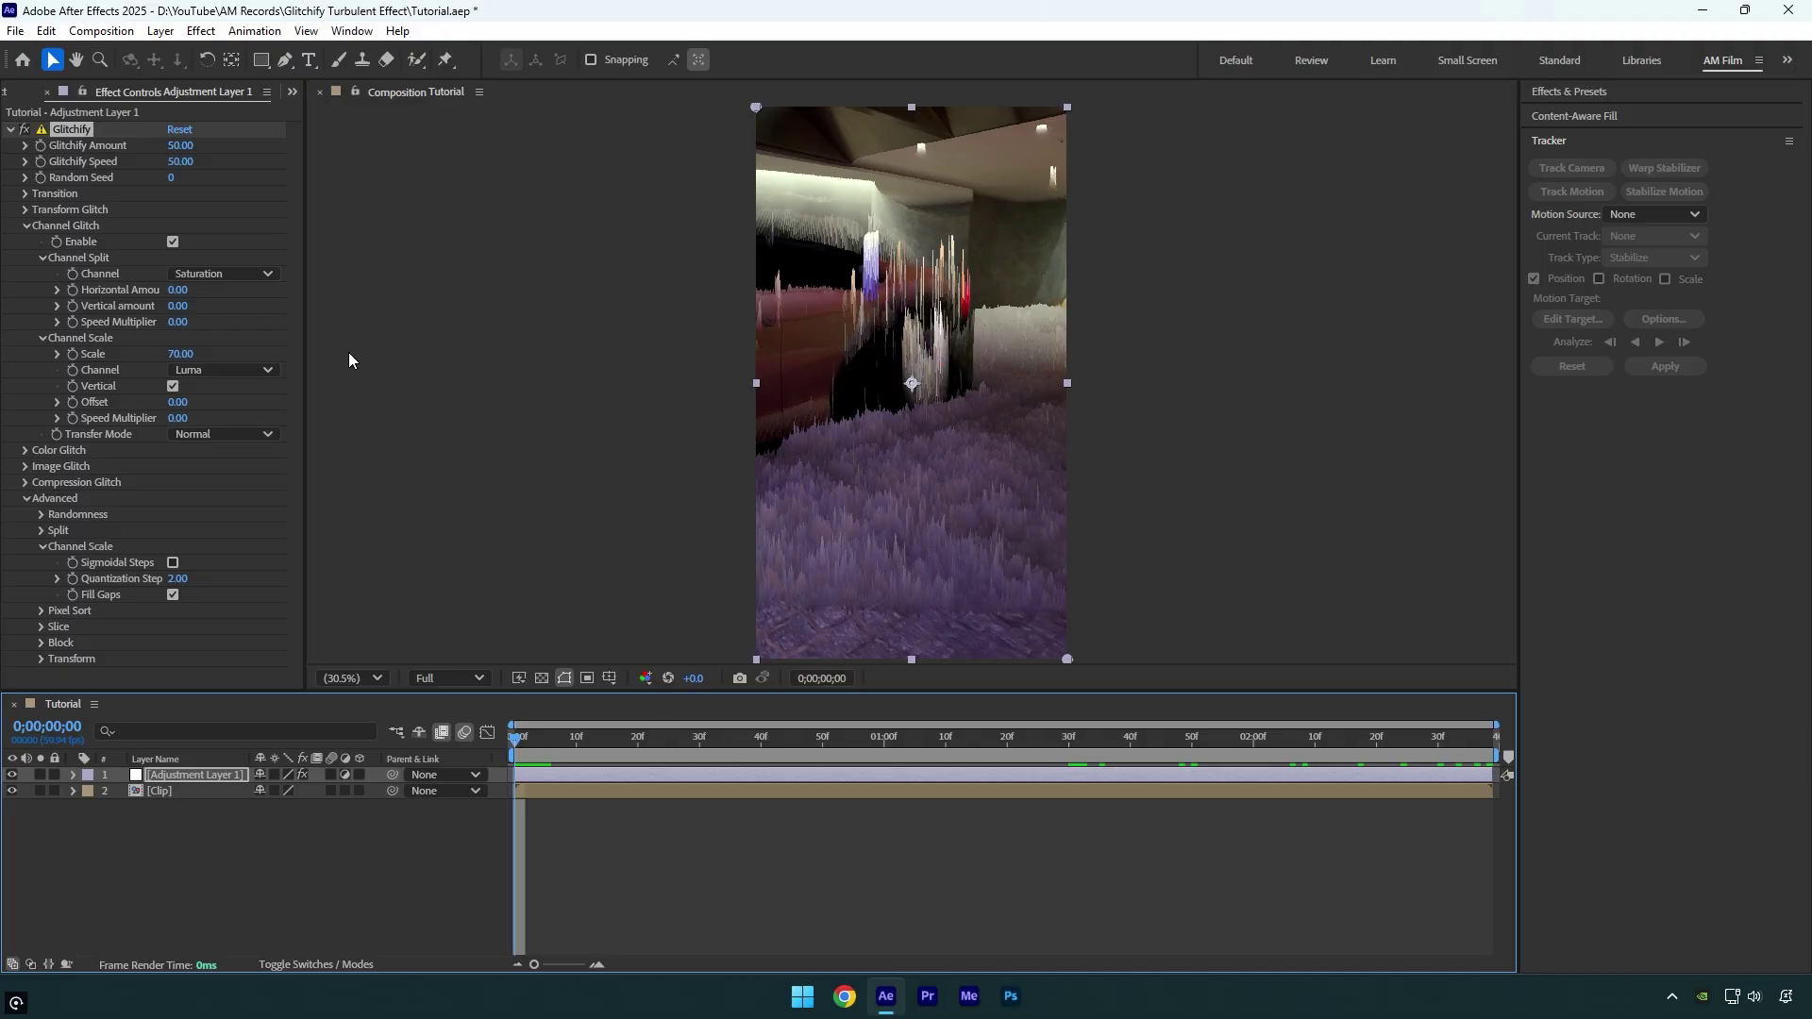
# Keyframe Glitchify Amount at 0 on the first frame, 50 at 0;00;01;30, and 0 on the last frame
pyautogui.click(181, 146)
pyautogui.press('Return')
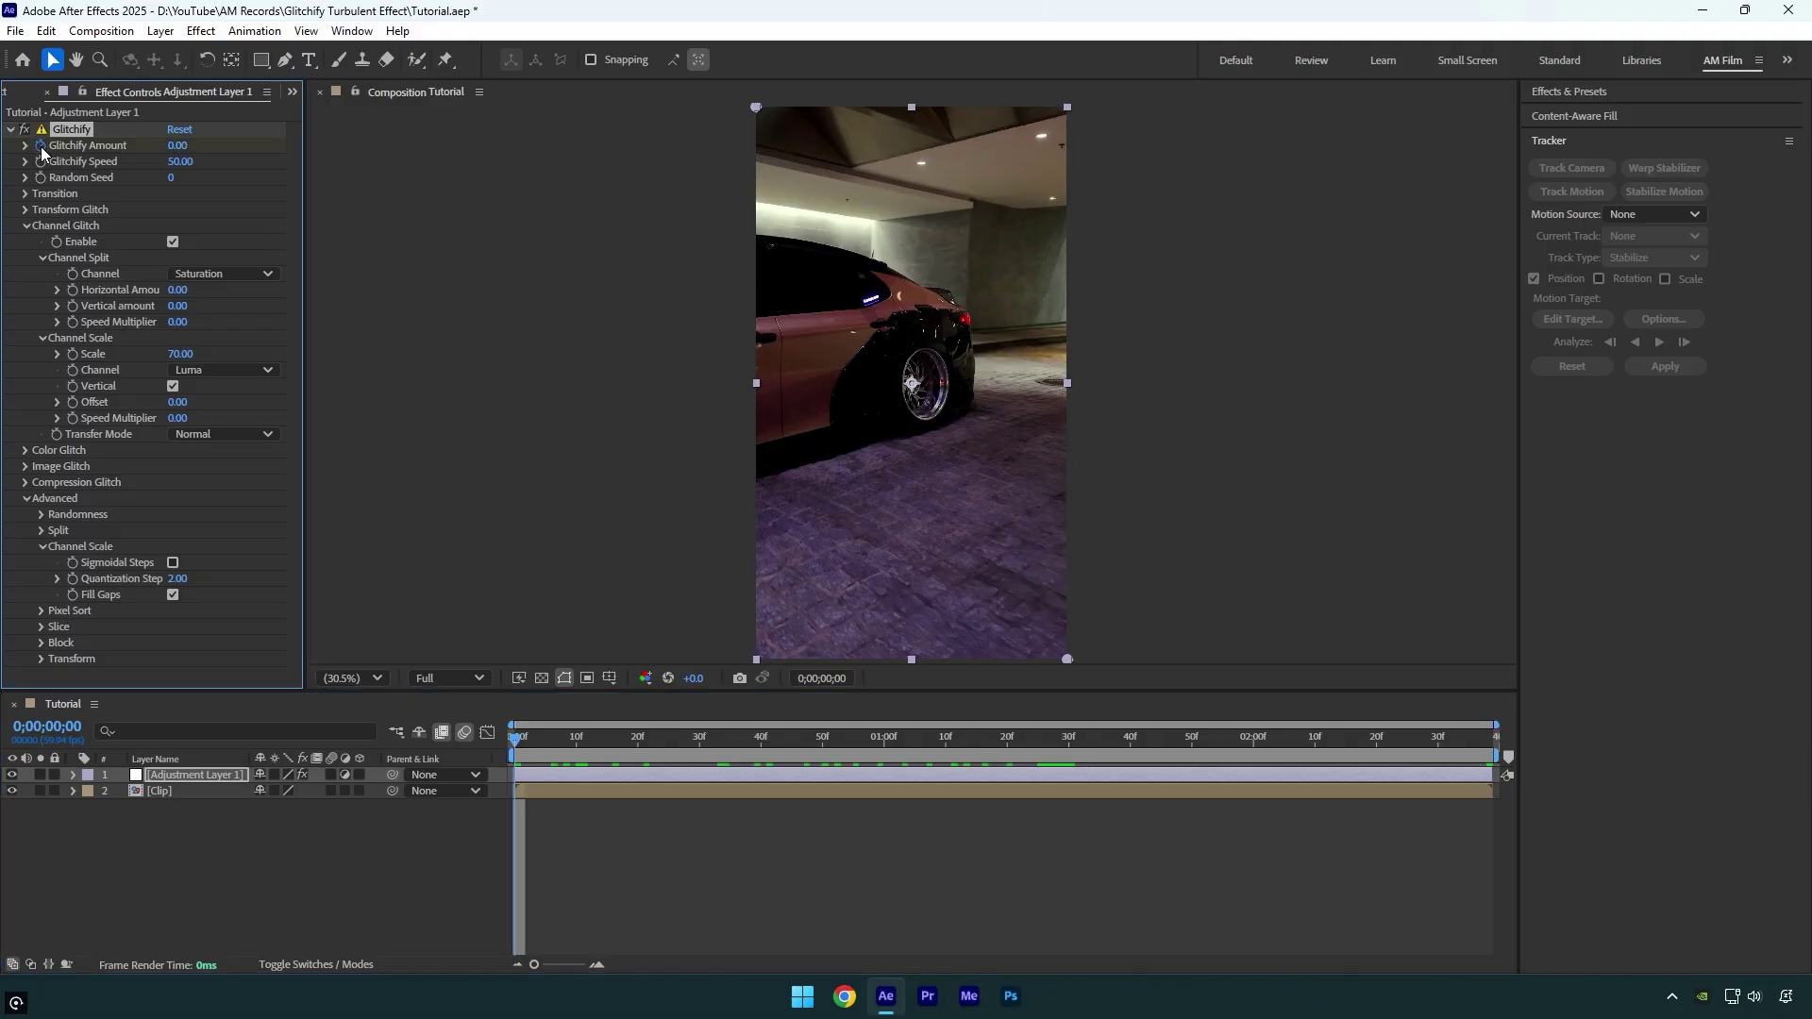
pyautogui.moveTo(679, 745); pyautogui.dragTo(1067, 751)
pyautogui.click(180, 145)
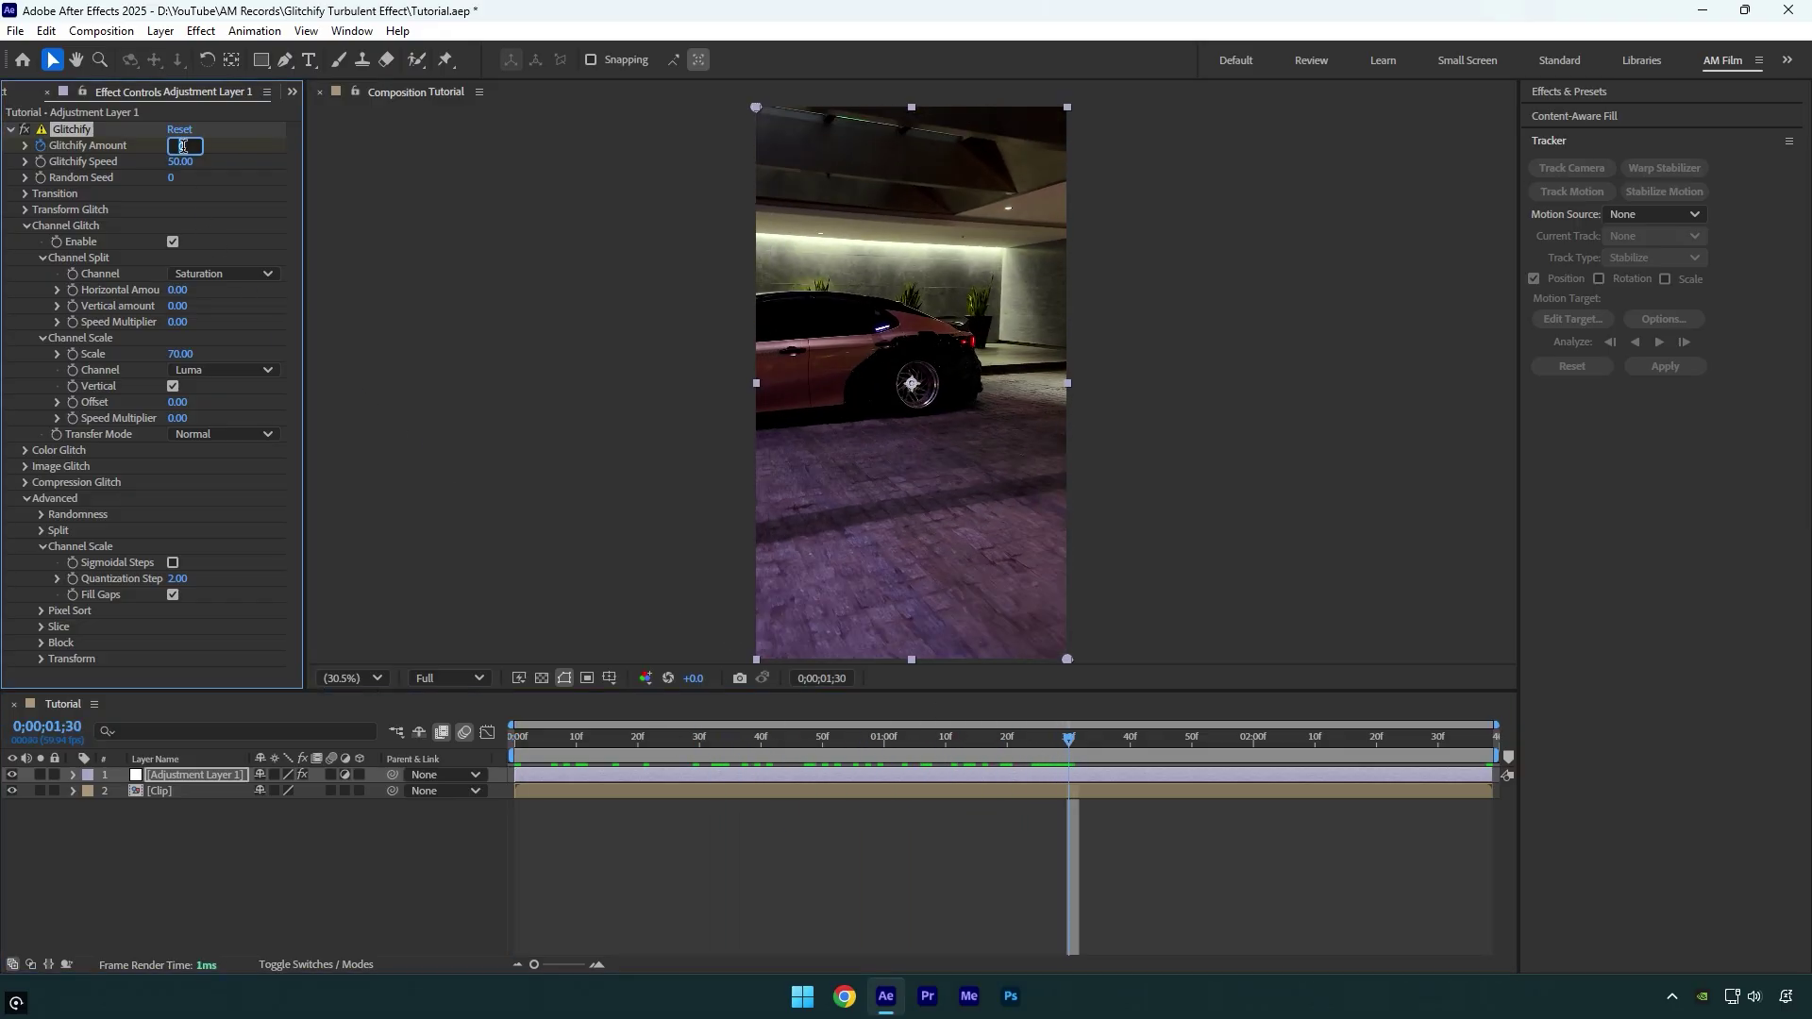
pyautogui.press('Return')
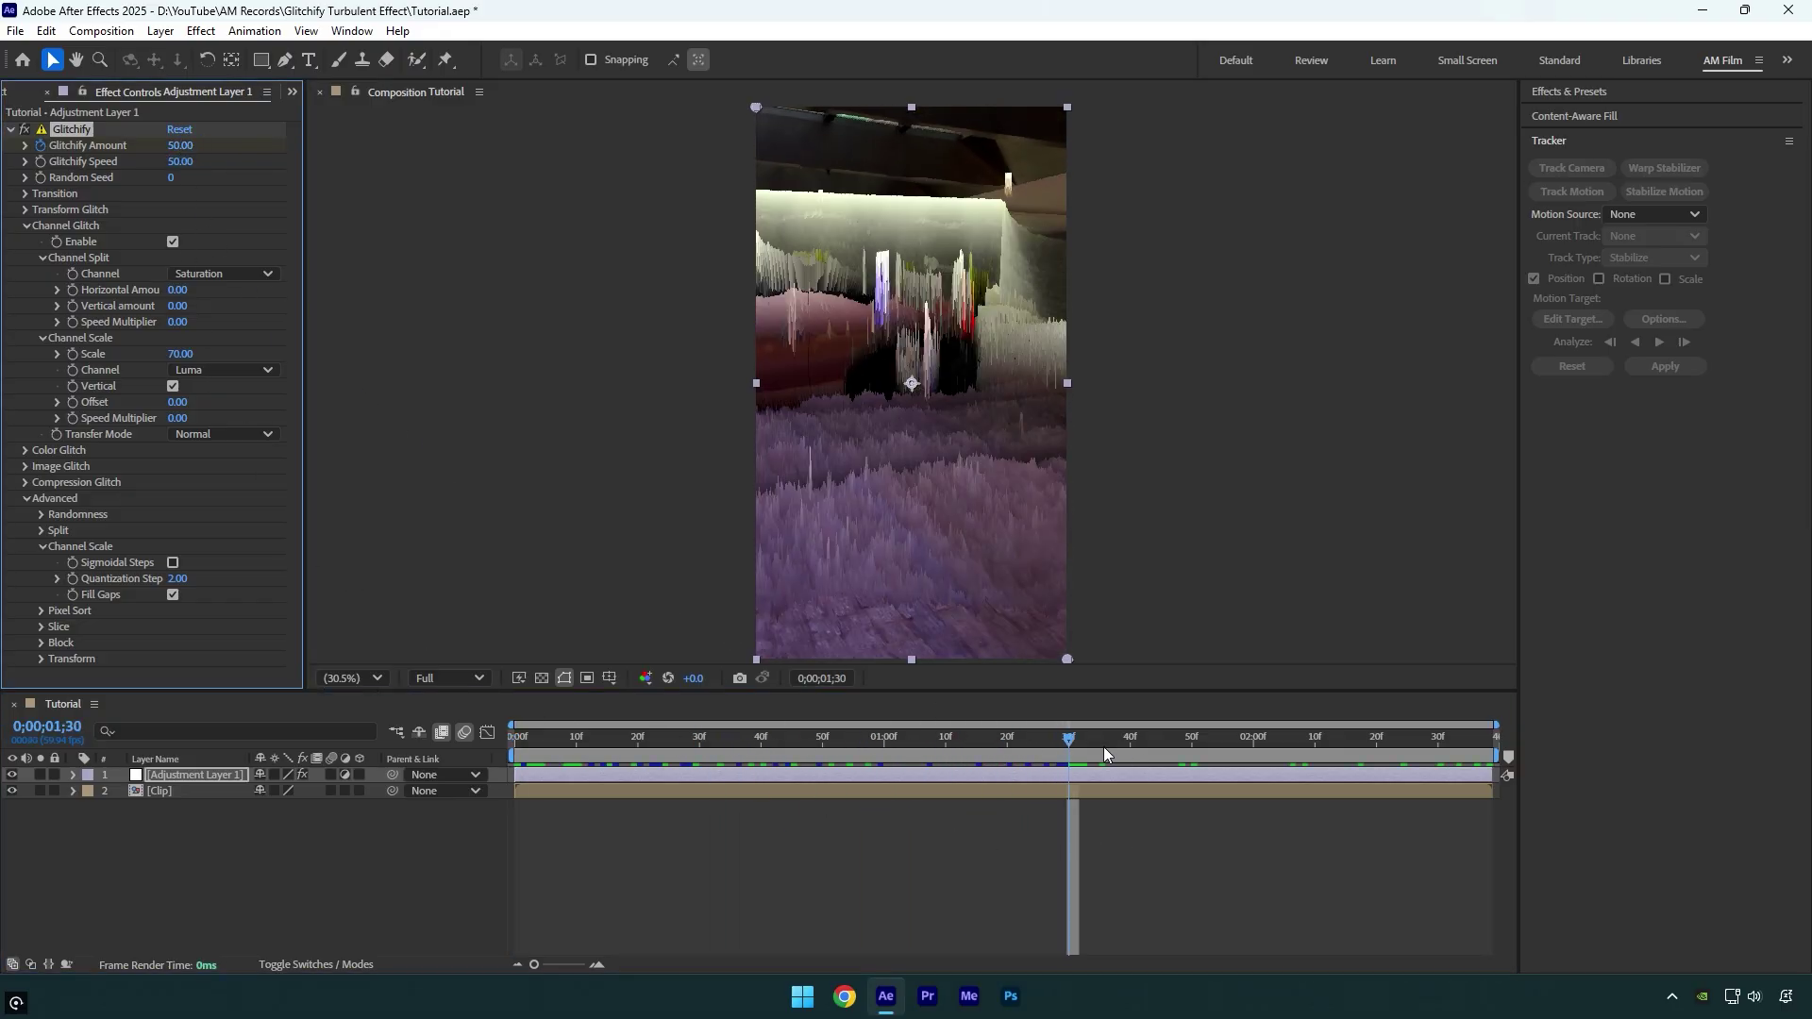
pyautogui.press('End')
pyautogui.click(180, 146)
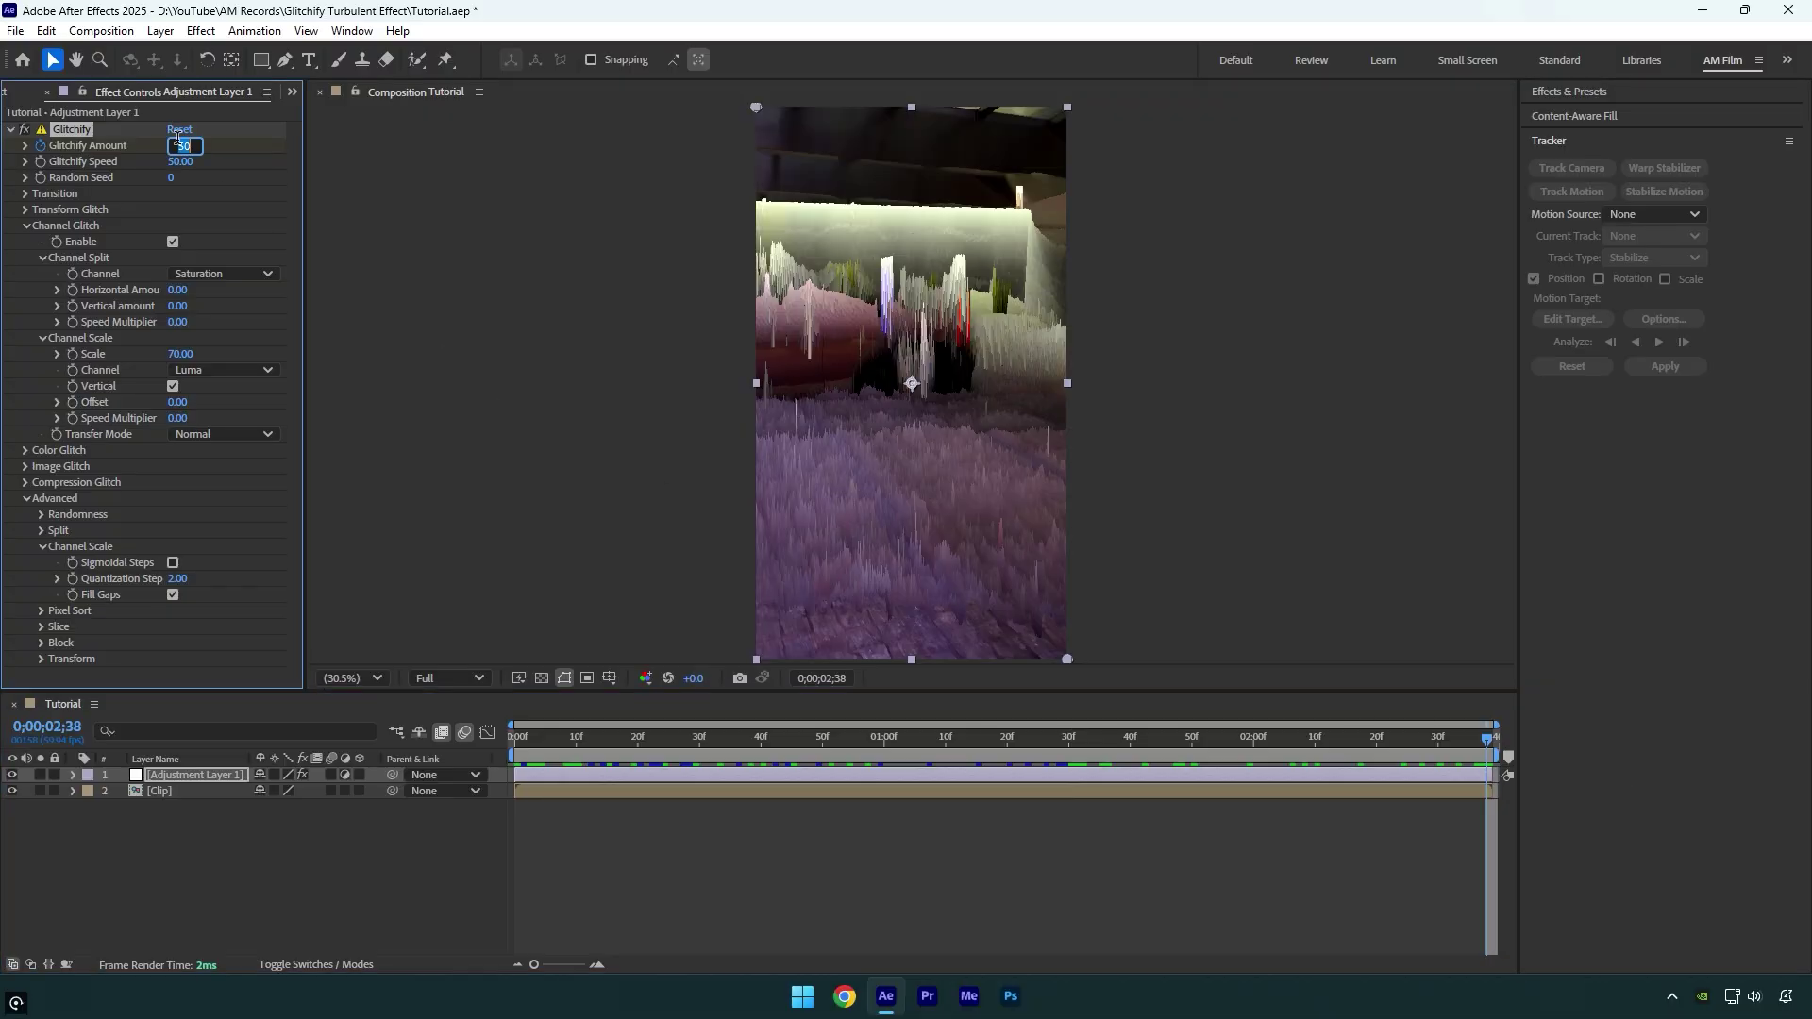
pyautogui.write('0')
pyautogui.press('Return')
pyautogui.press('u')
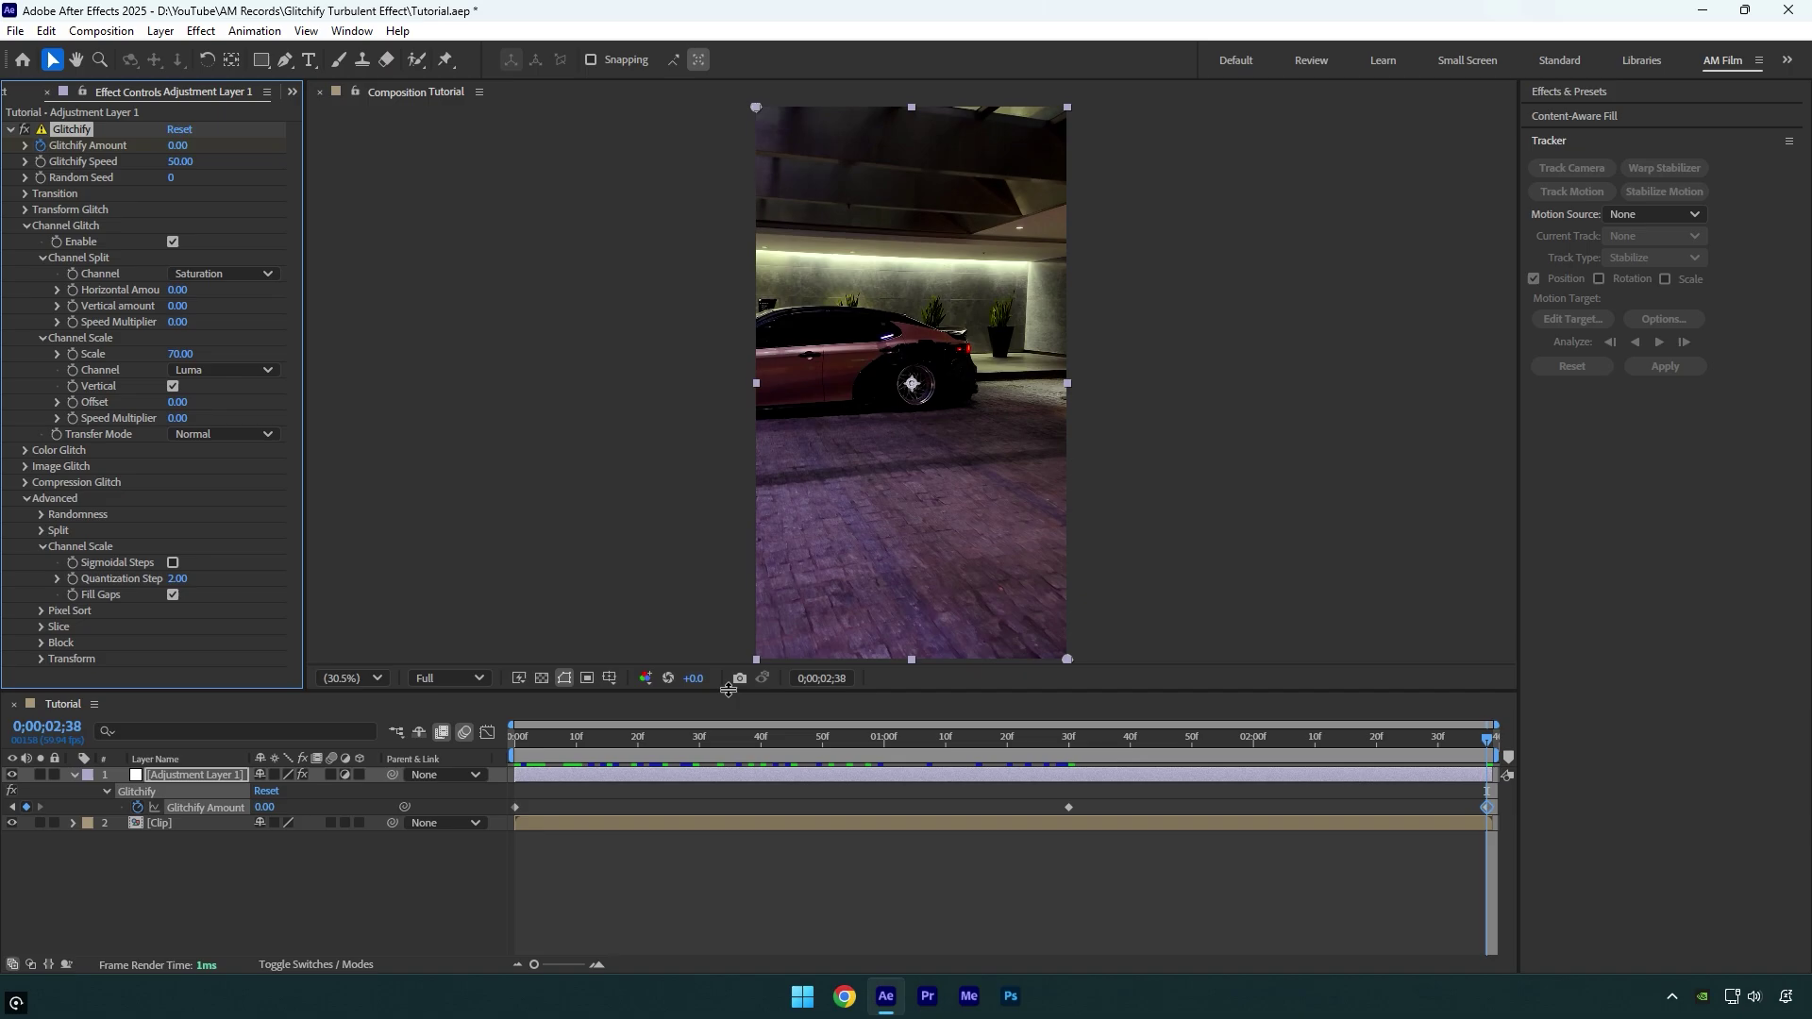
pyautogui.press('Home')
# Apply an inverted Find Edges to the adjustment layer with Blend With Original at 100%
pyautogui.hotkey('ctrl', 'space')
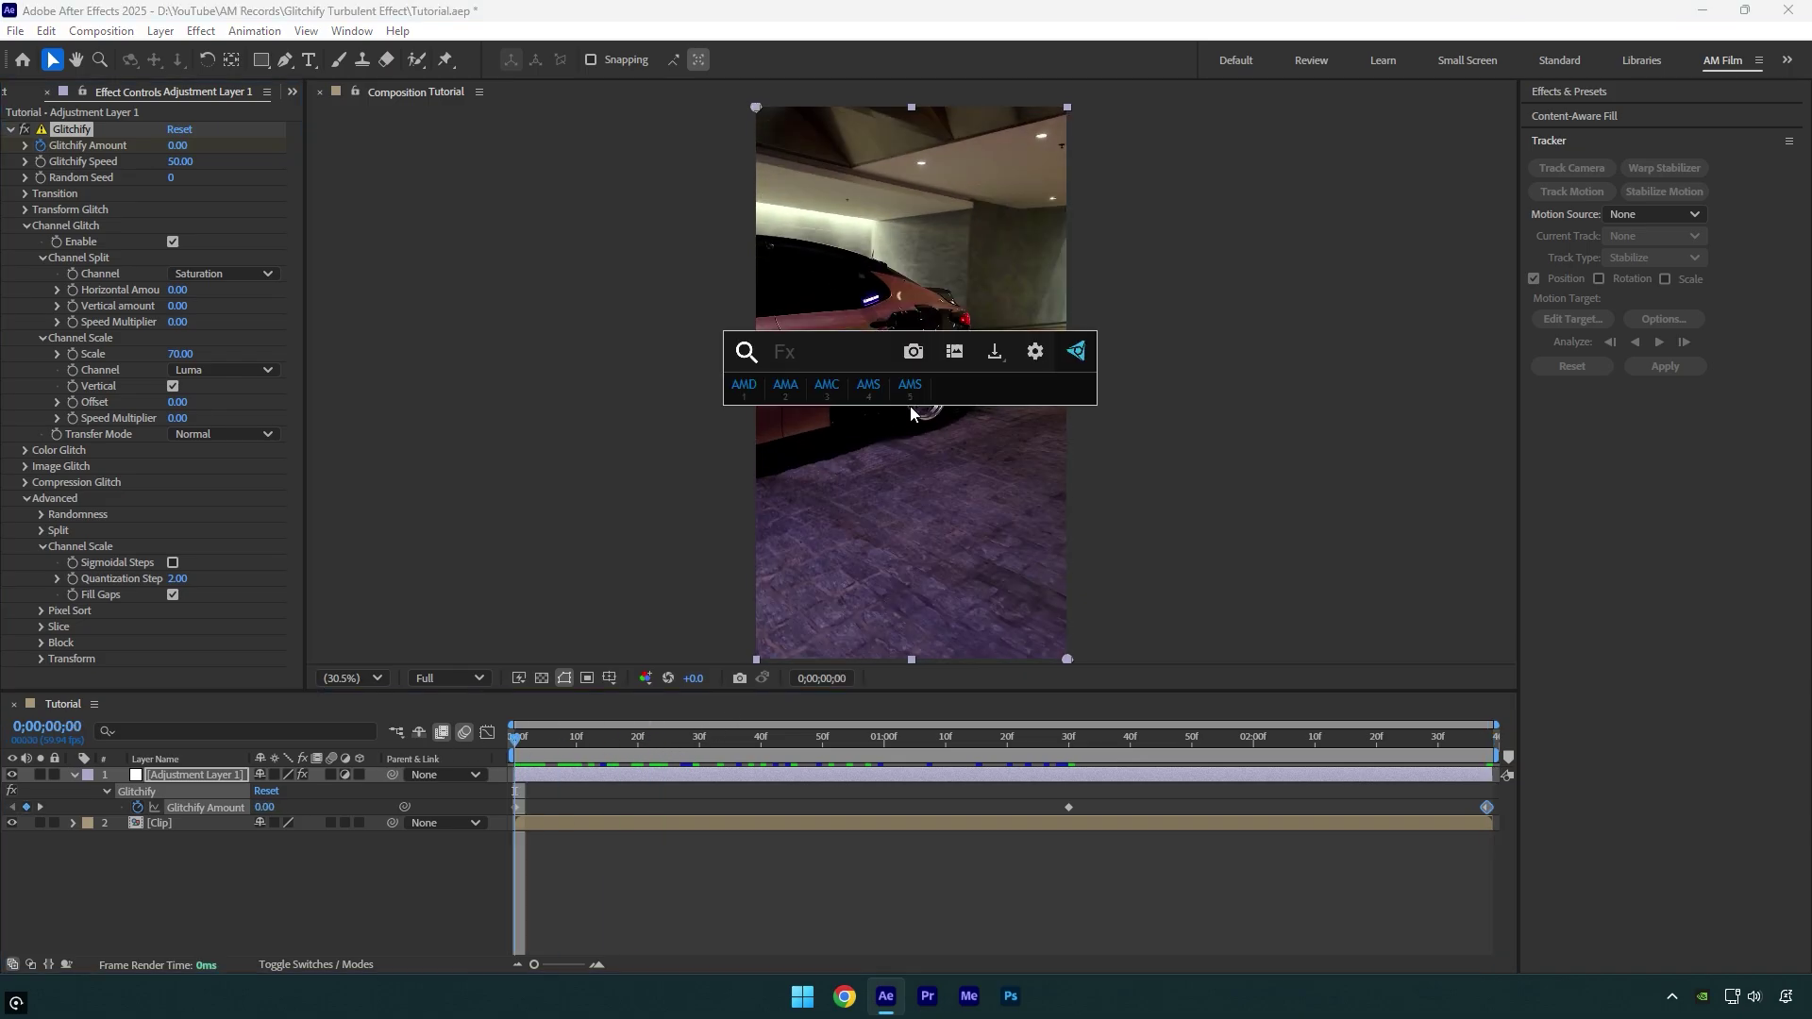
pyautogui.write('fi')
pyautogui.press('Down')
pyautogui.press('Return')
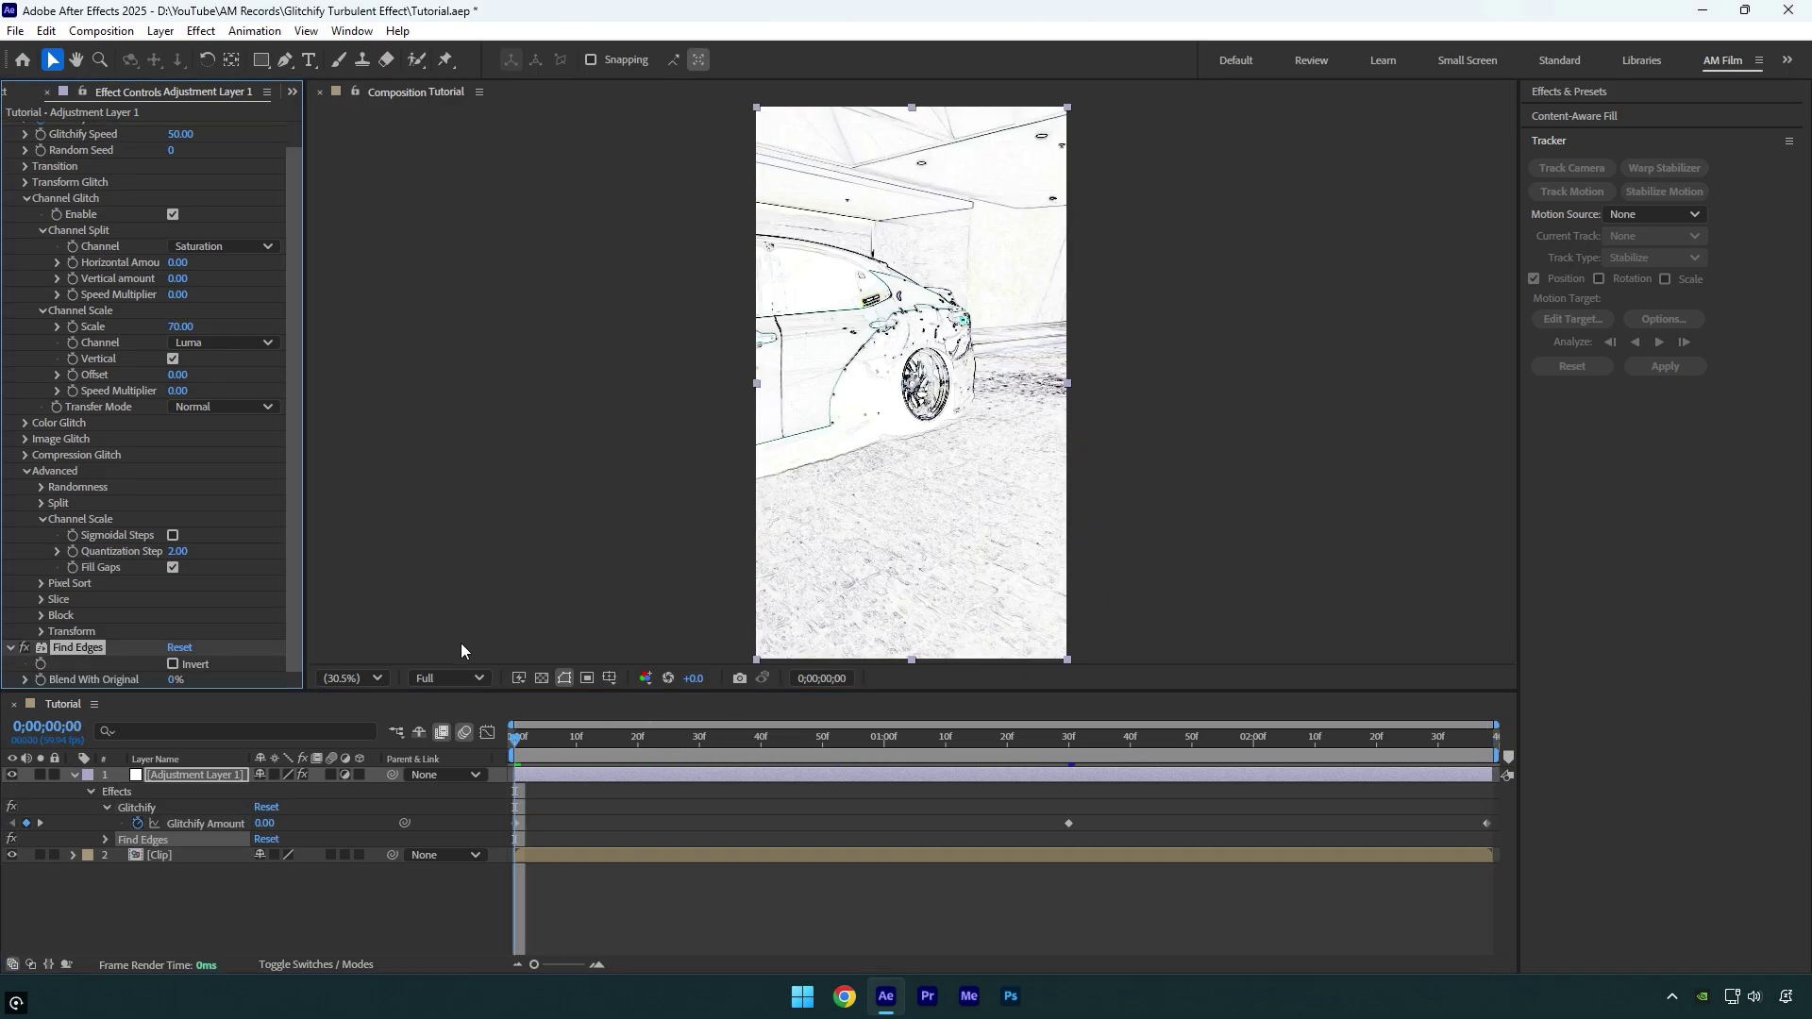
pyautogui.click(172, 665)
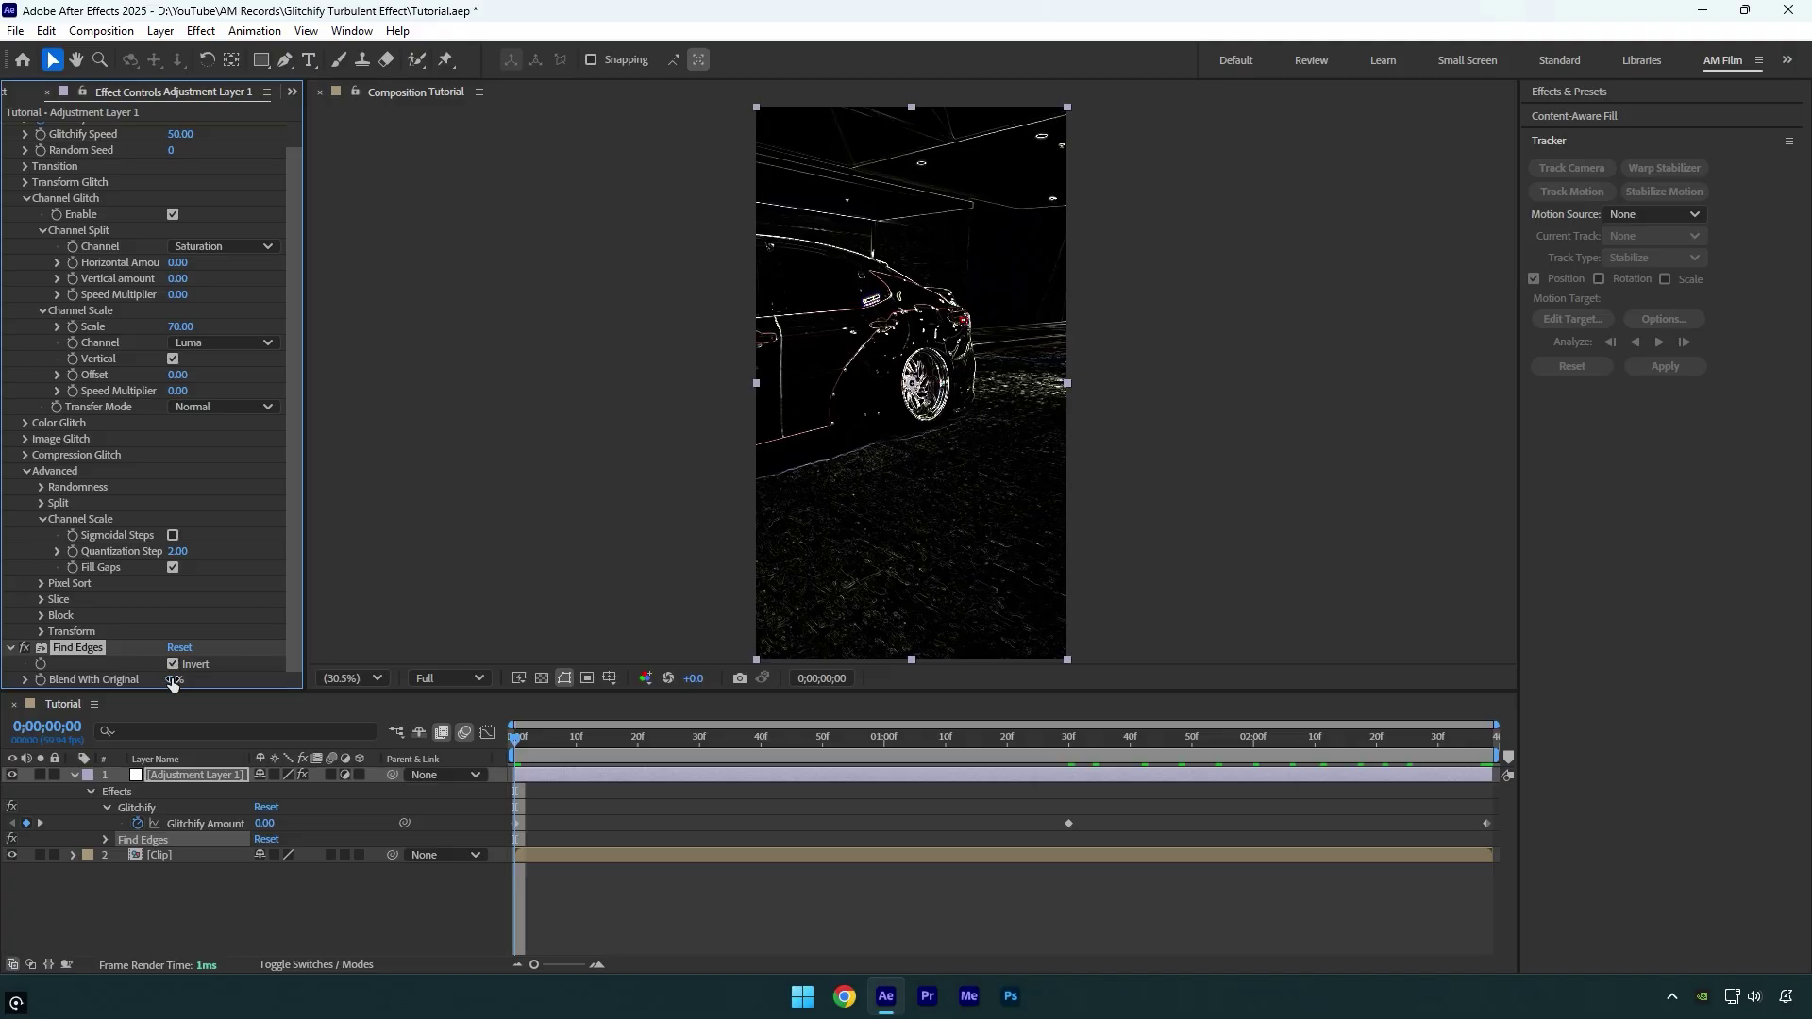
pyautogui.moveTo(175, 680); pyautogui.dragTo(330, 677)
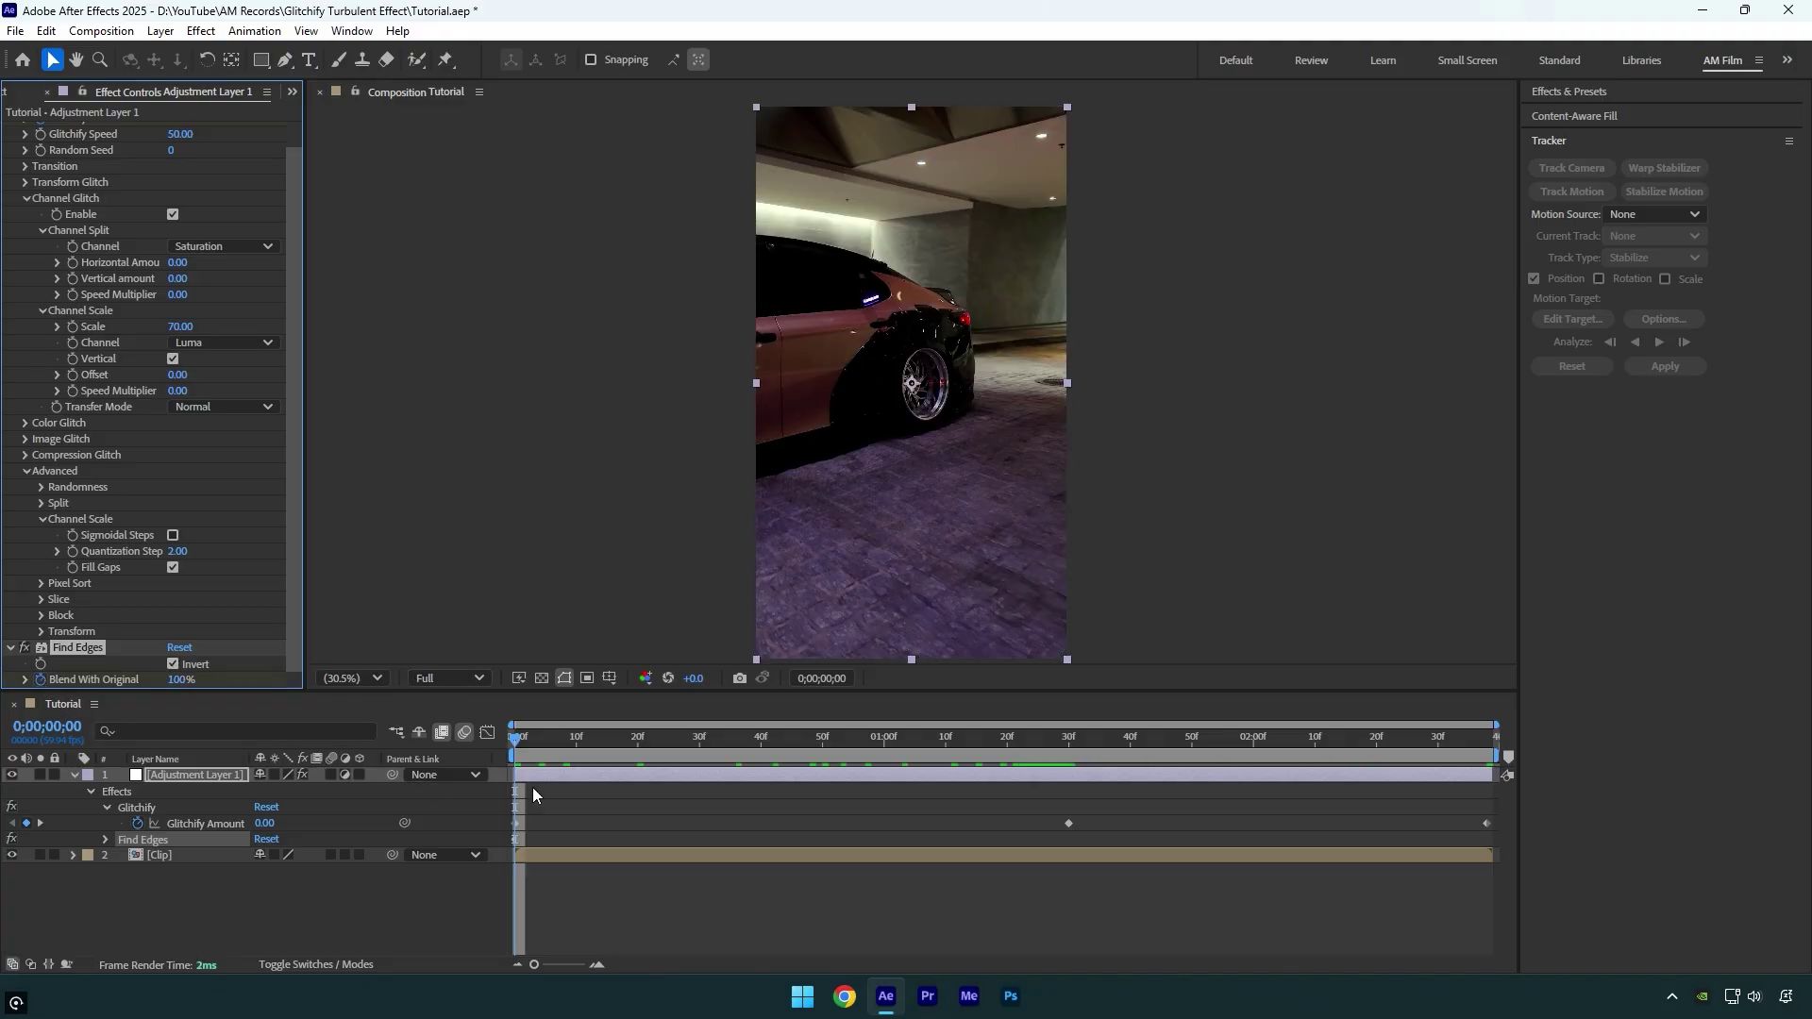
# Keyframe Blend With Original to 0% at 0;00;01;30 and back to 100% at the end
pyautogui.moveTo(519, 738); pyautogui.dragTo(1069, 748)
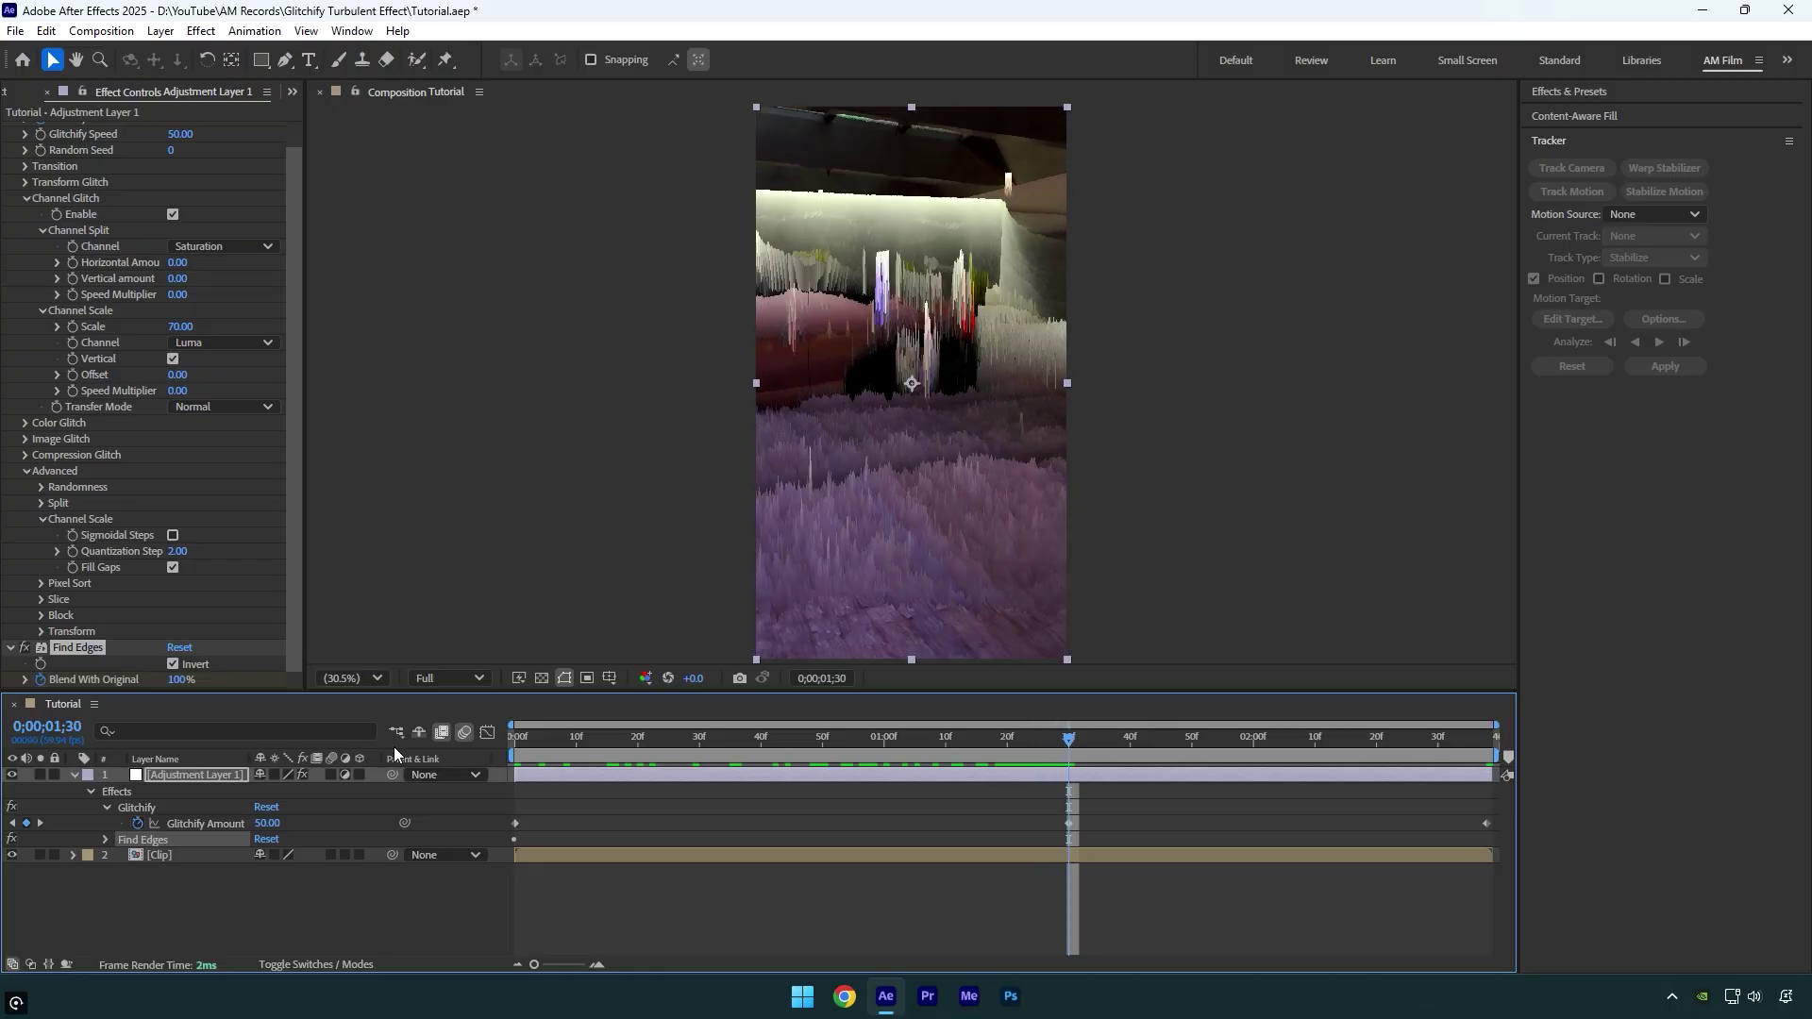
pyautogui.moveTo(180, 681); pyautogui.dragTo(44, 681)
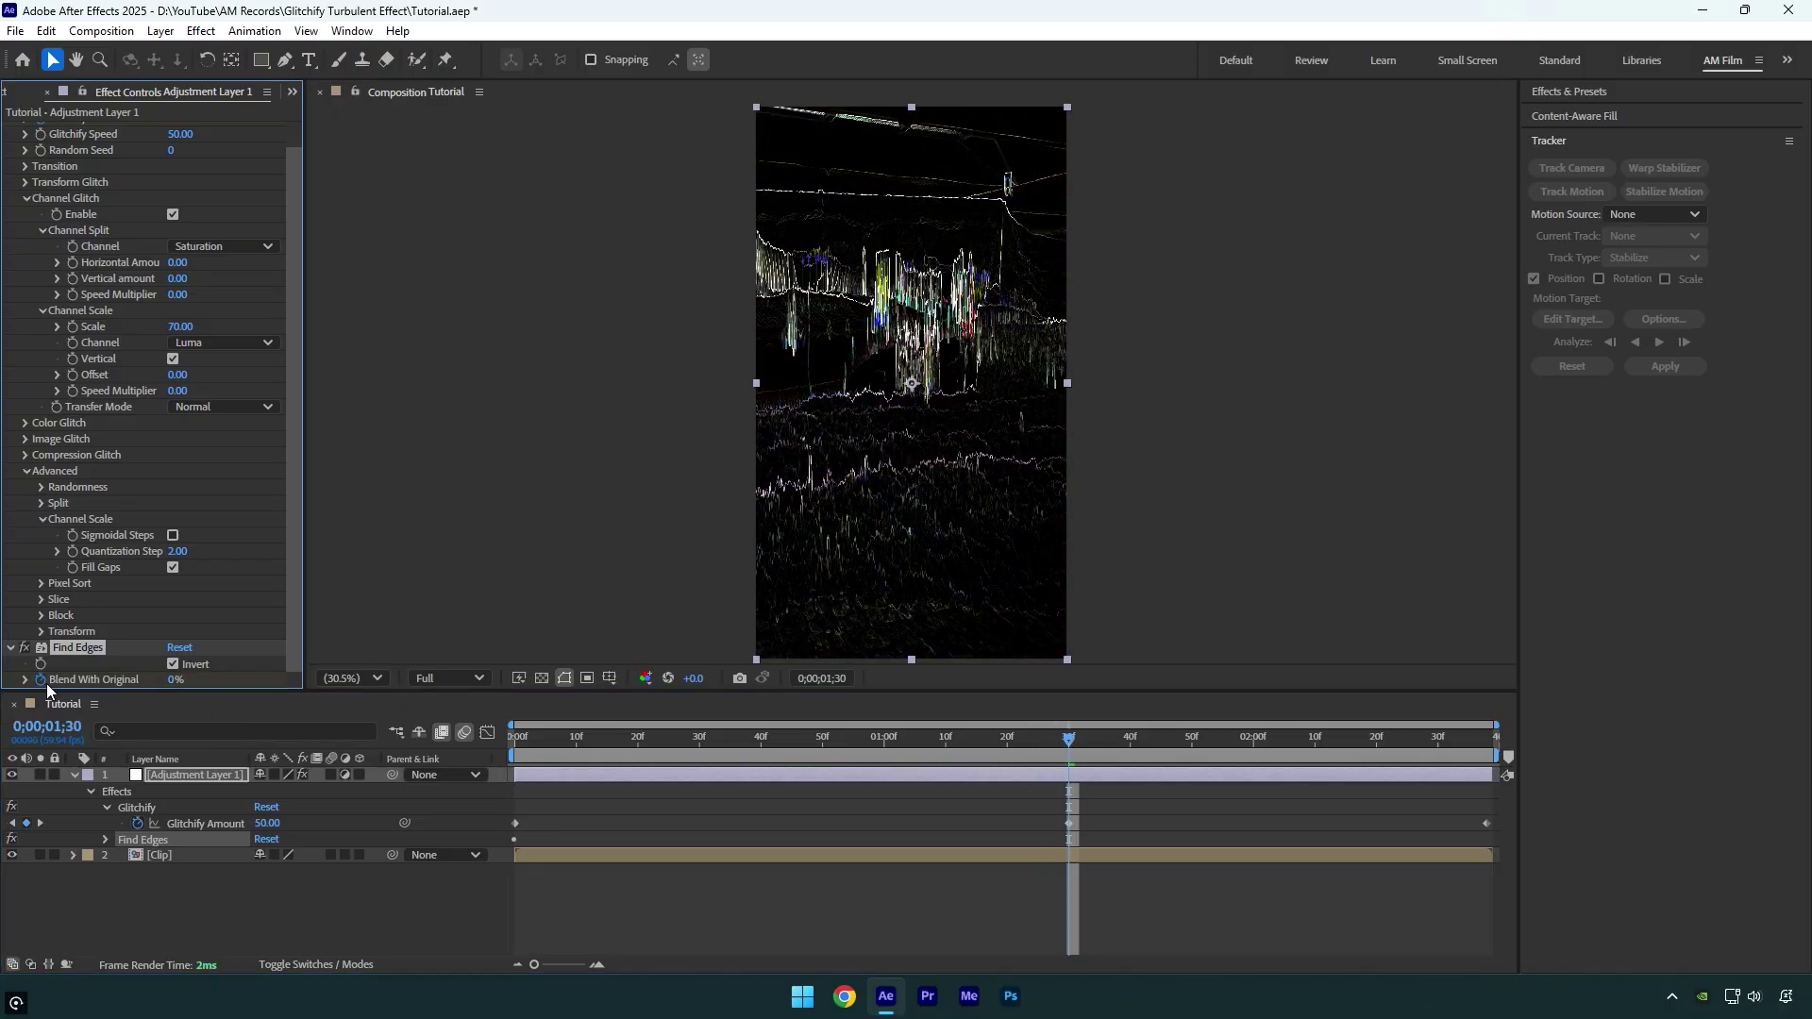
pyautogui.press('space')
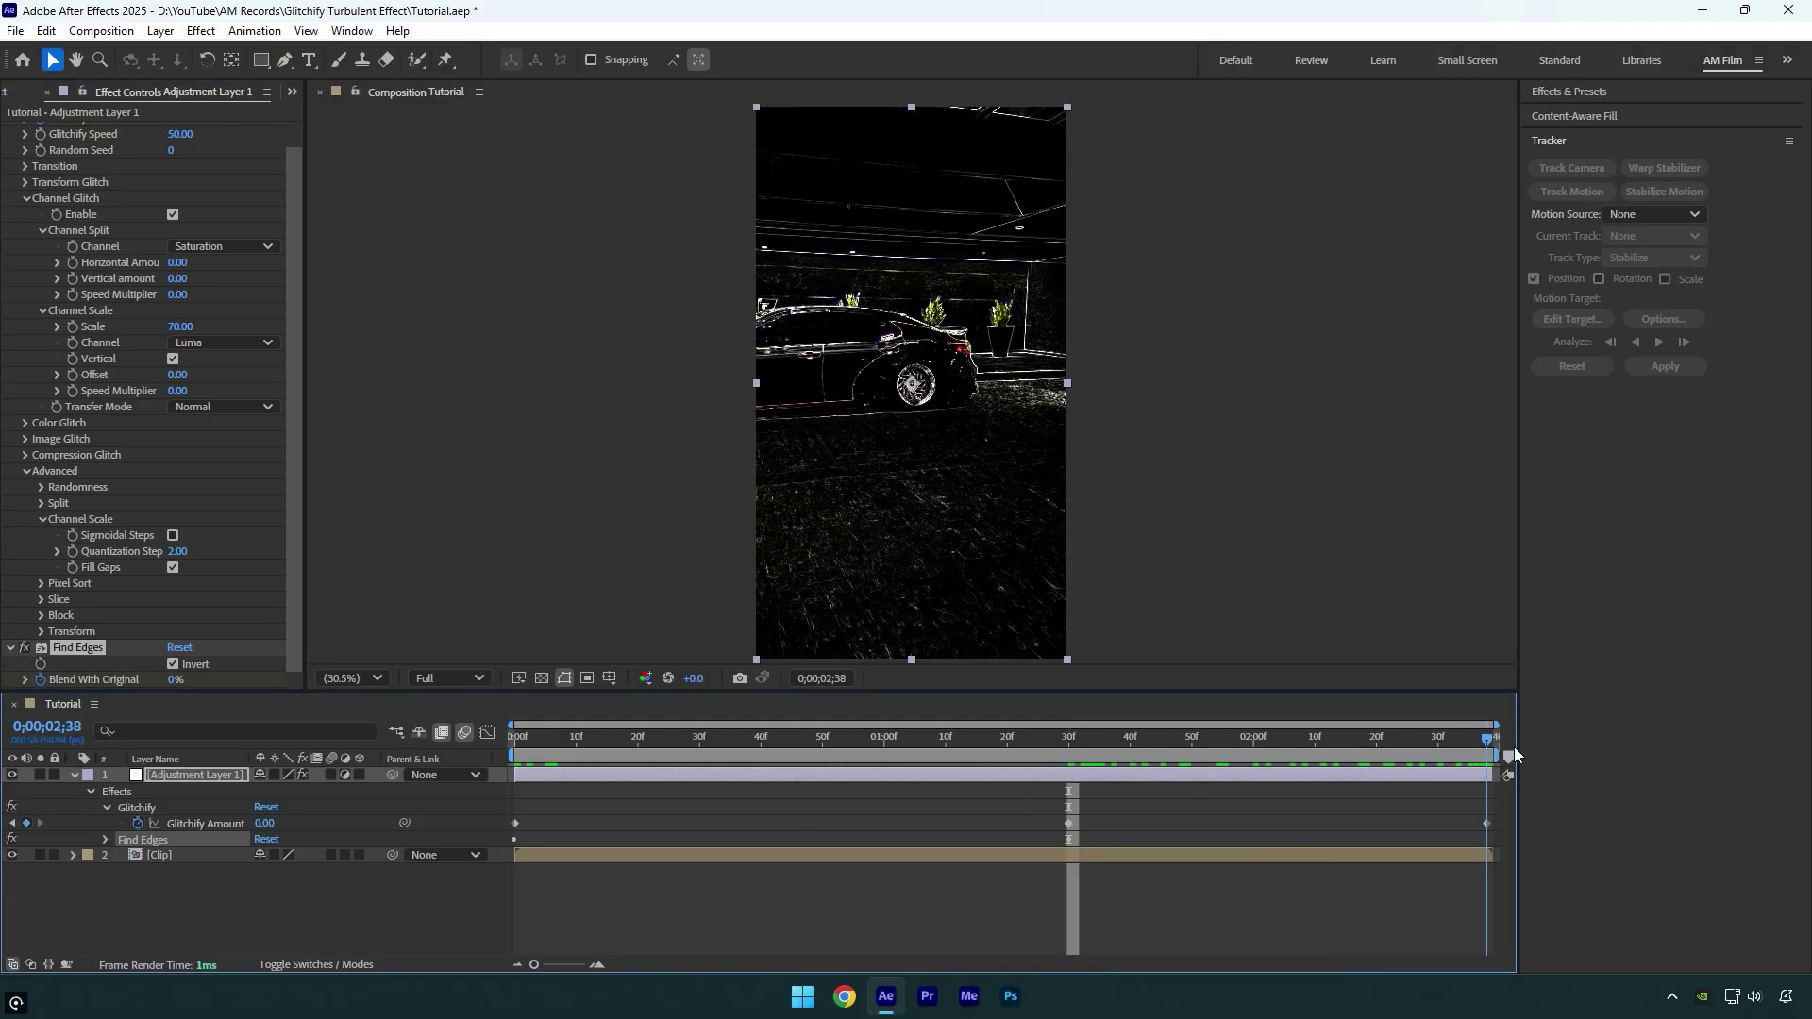
pyautogui.moveTo(170, 680); pyautogui.dragTo(337, 679)
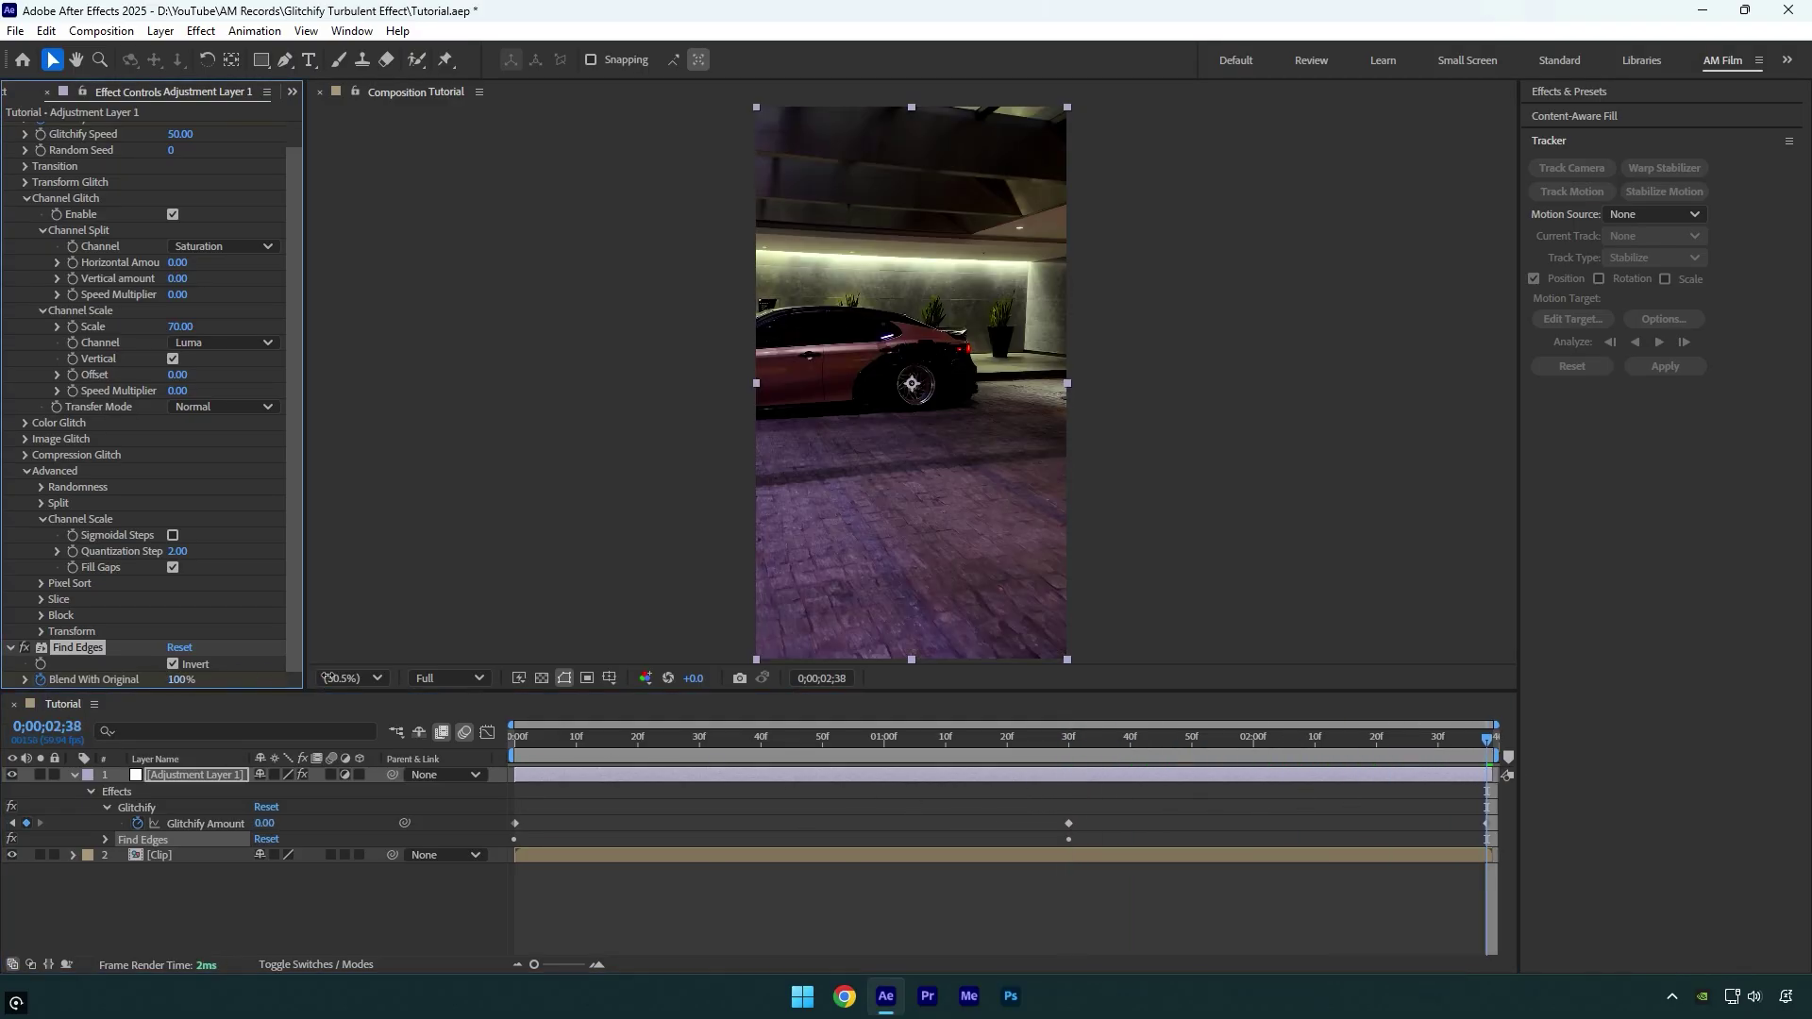
# Apply Turbulent Displace with Size 30 and Amount 0 at the start
pyautogui.press('Home')
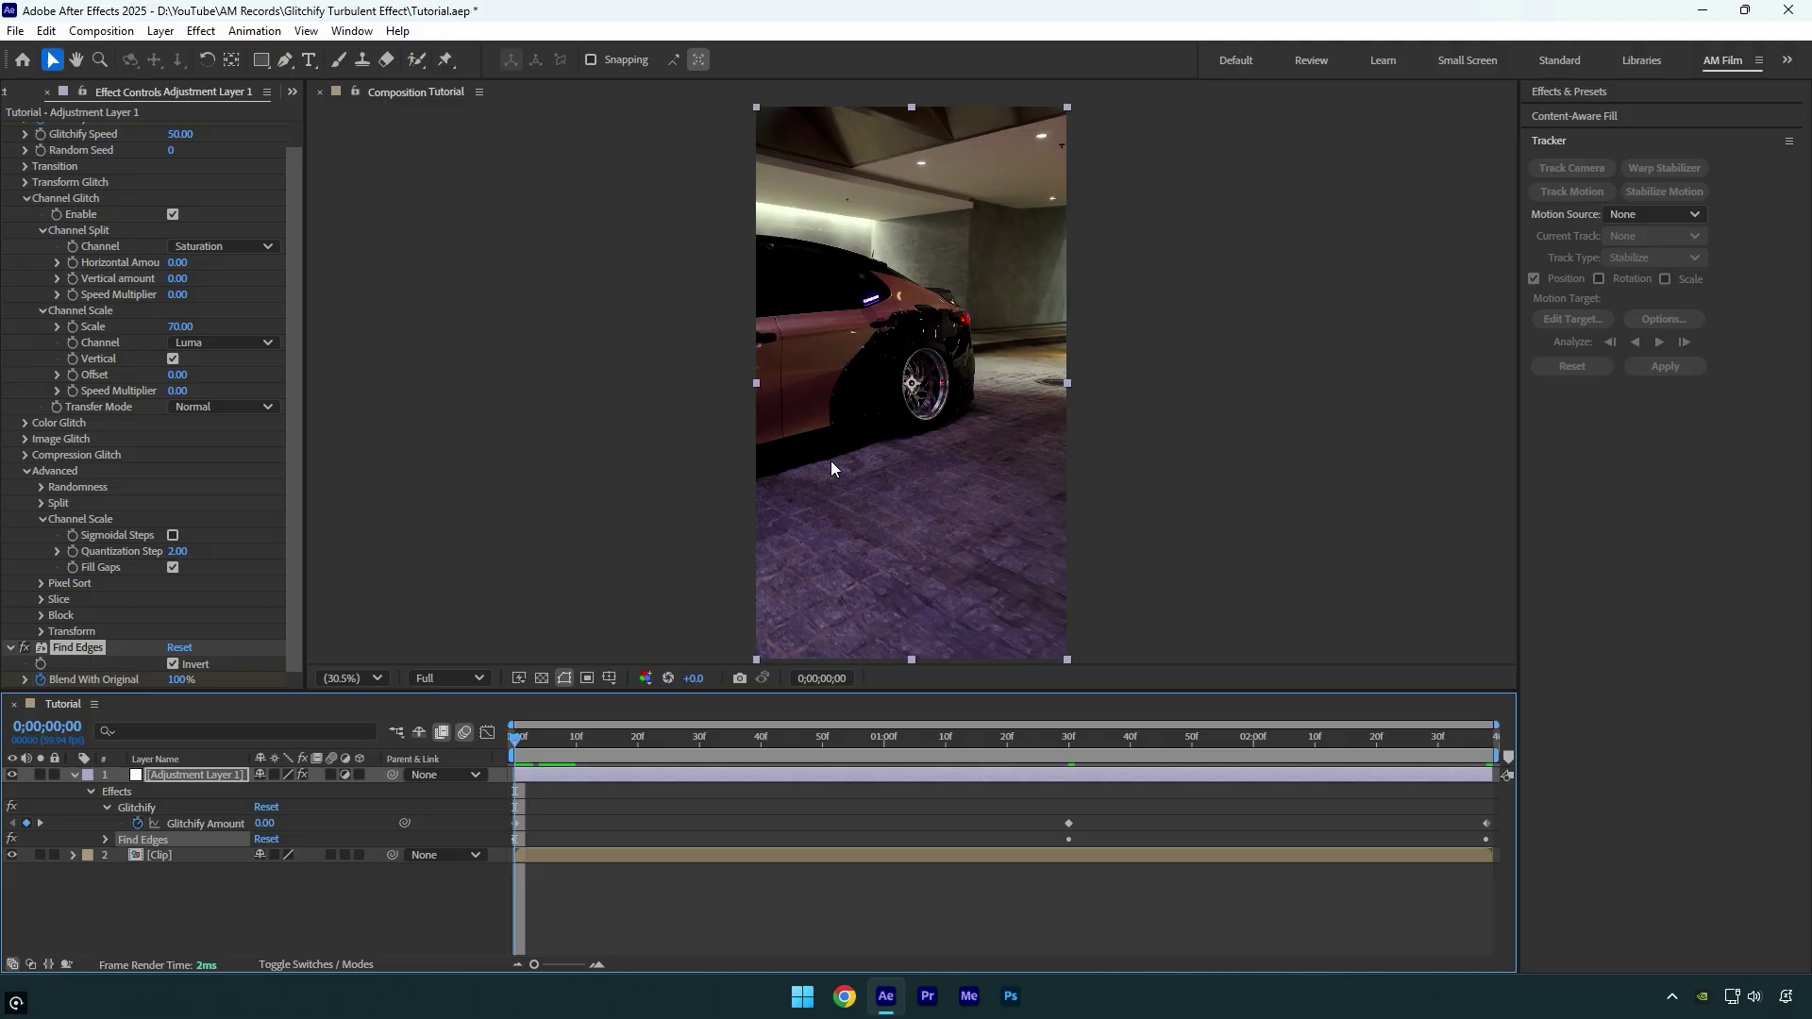
pyautogui.hotkey('ctrl', 'space')
pyautogui.write('tu')
pyautogui.click(830, 461)
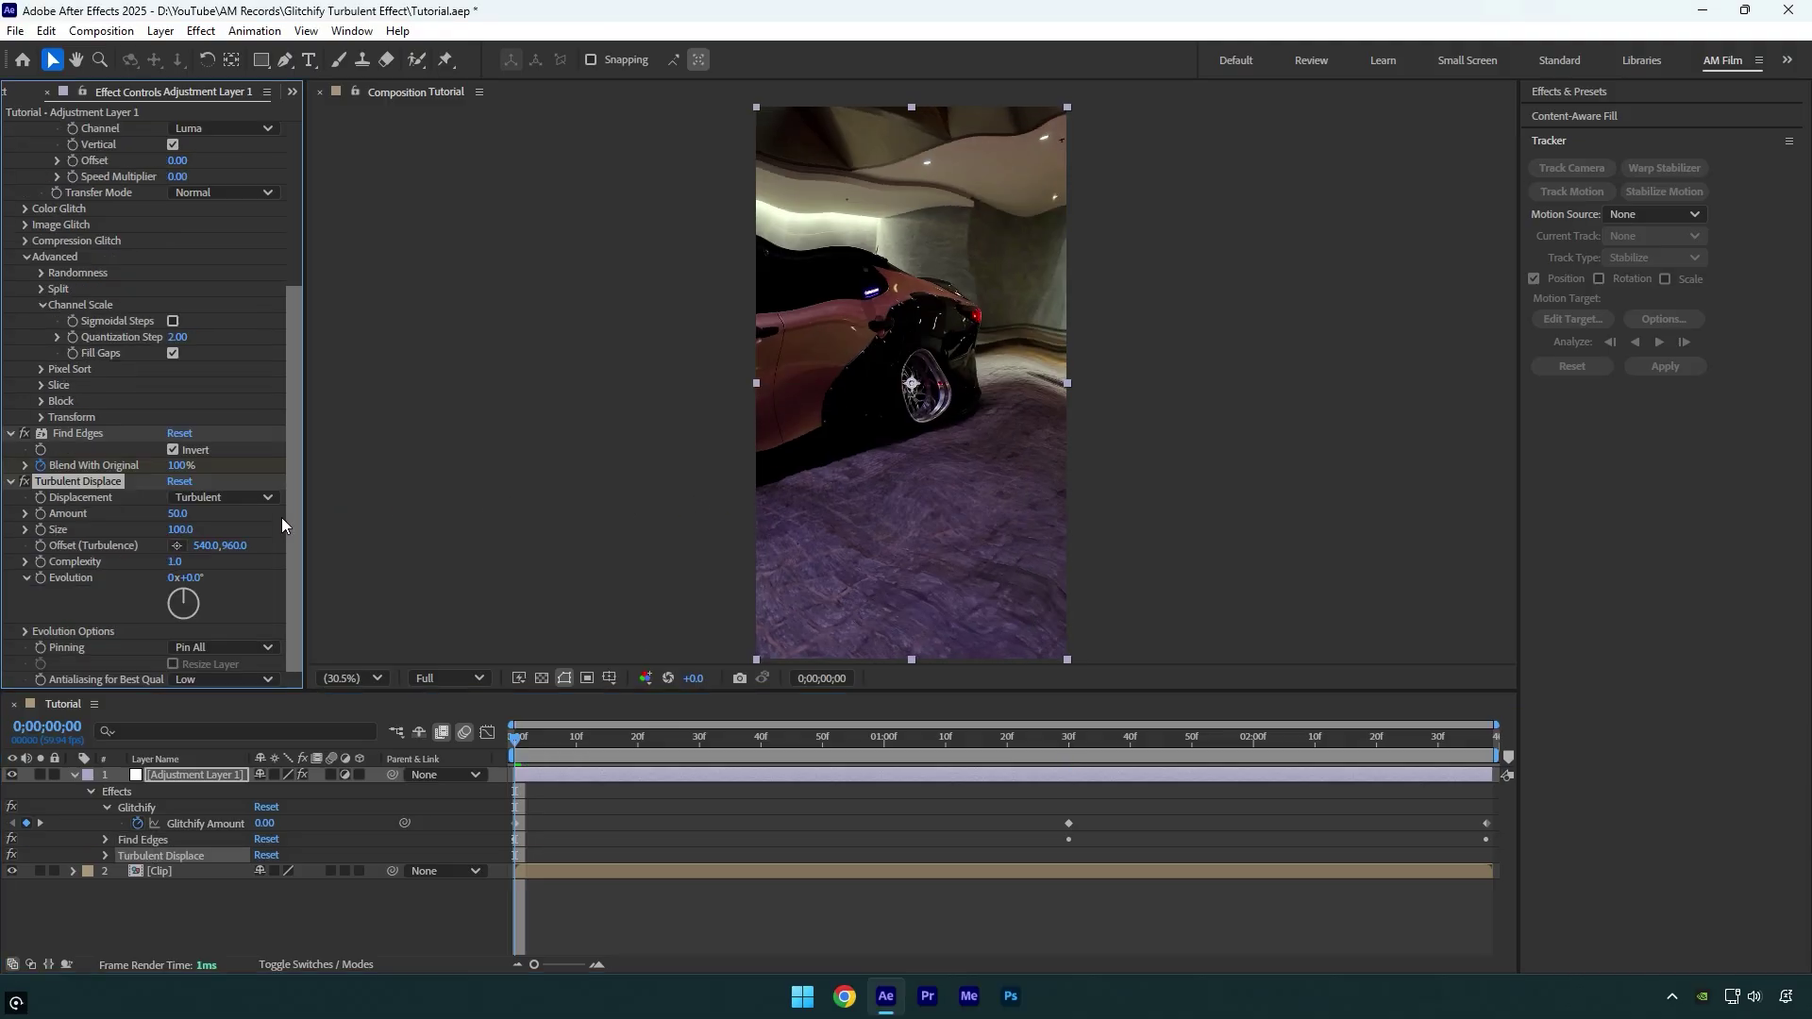
pyautogui.click(180, 530)
pyautogui.write('2')
pyautogui.press('Return')
pyautogui.click(174, 514)
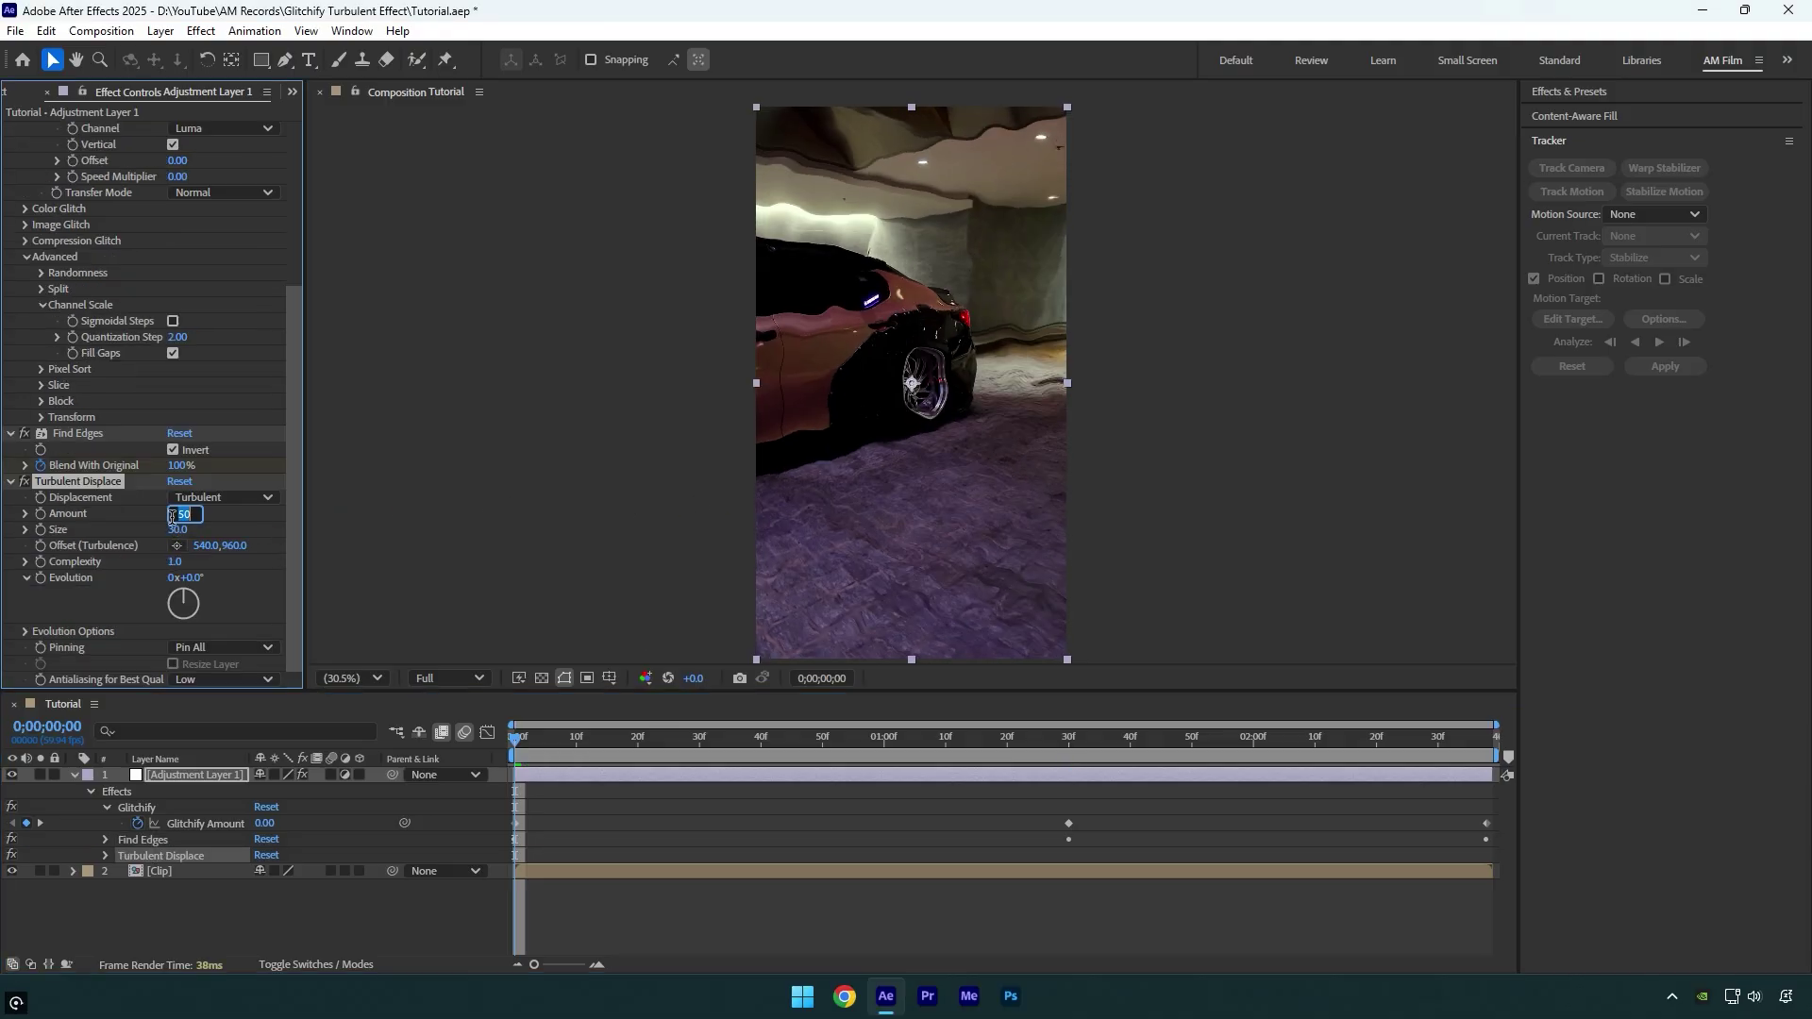
pyautogui.write('0')
pyautogui.press('Return')
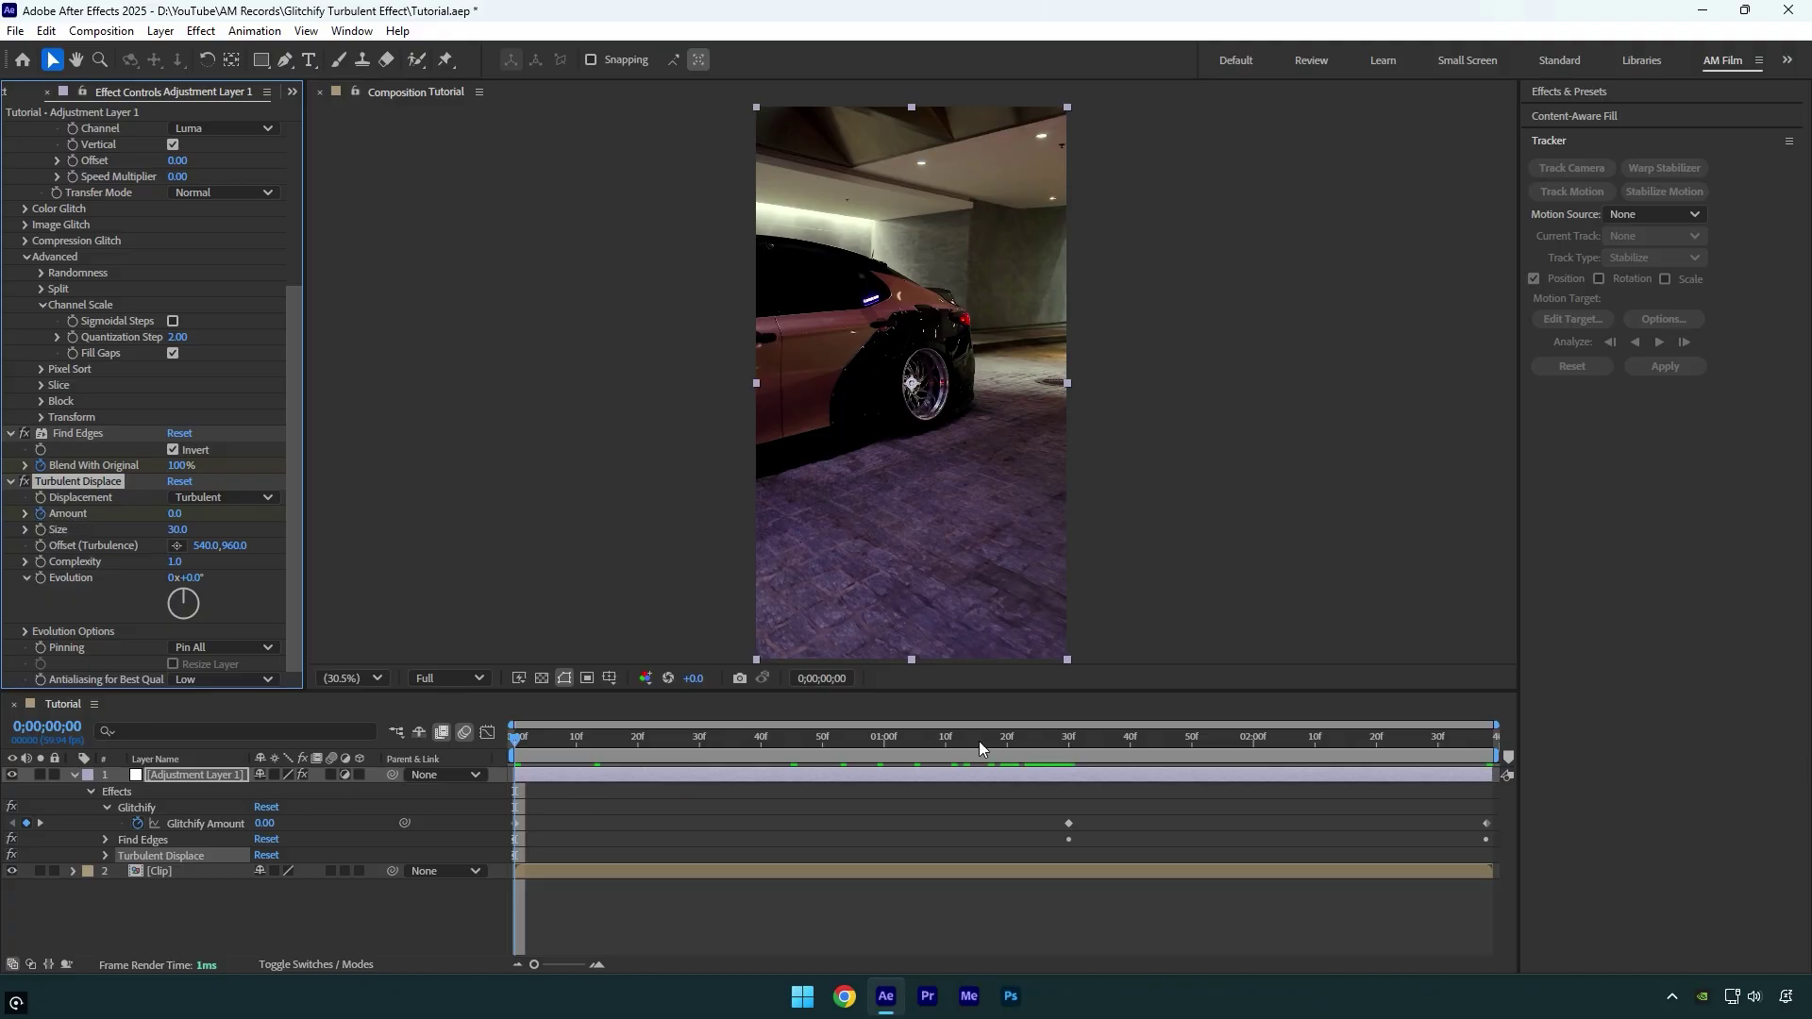
# Keyframe Turbulent Displace Amount to 155 at 1;30 and back to 0 at the end
pyautogui.moveTo(979, 741); pyautogui.dragTo(1070, 734)
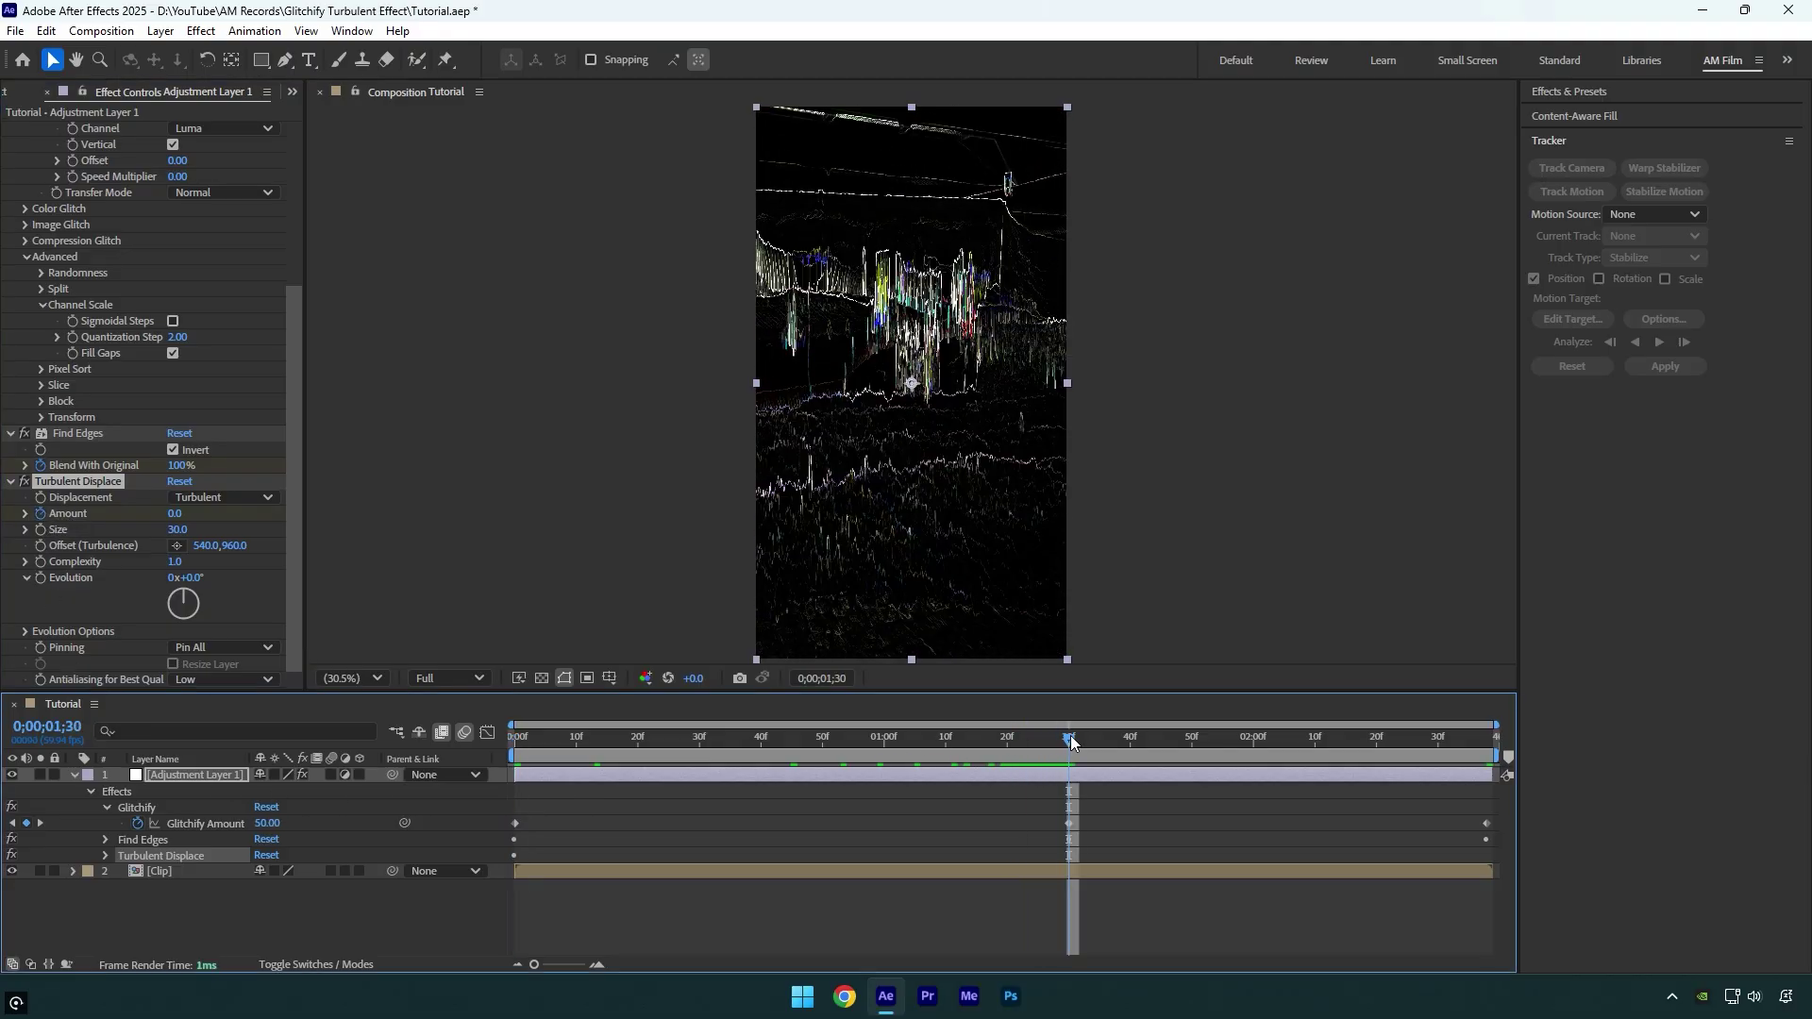
pyautogui.click(175, 514)
pyautogui.write('155')
pyautogui.press('Return')
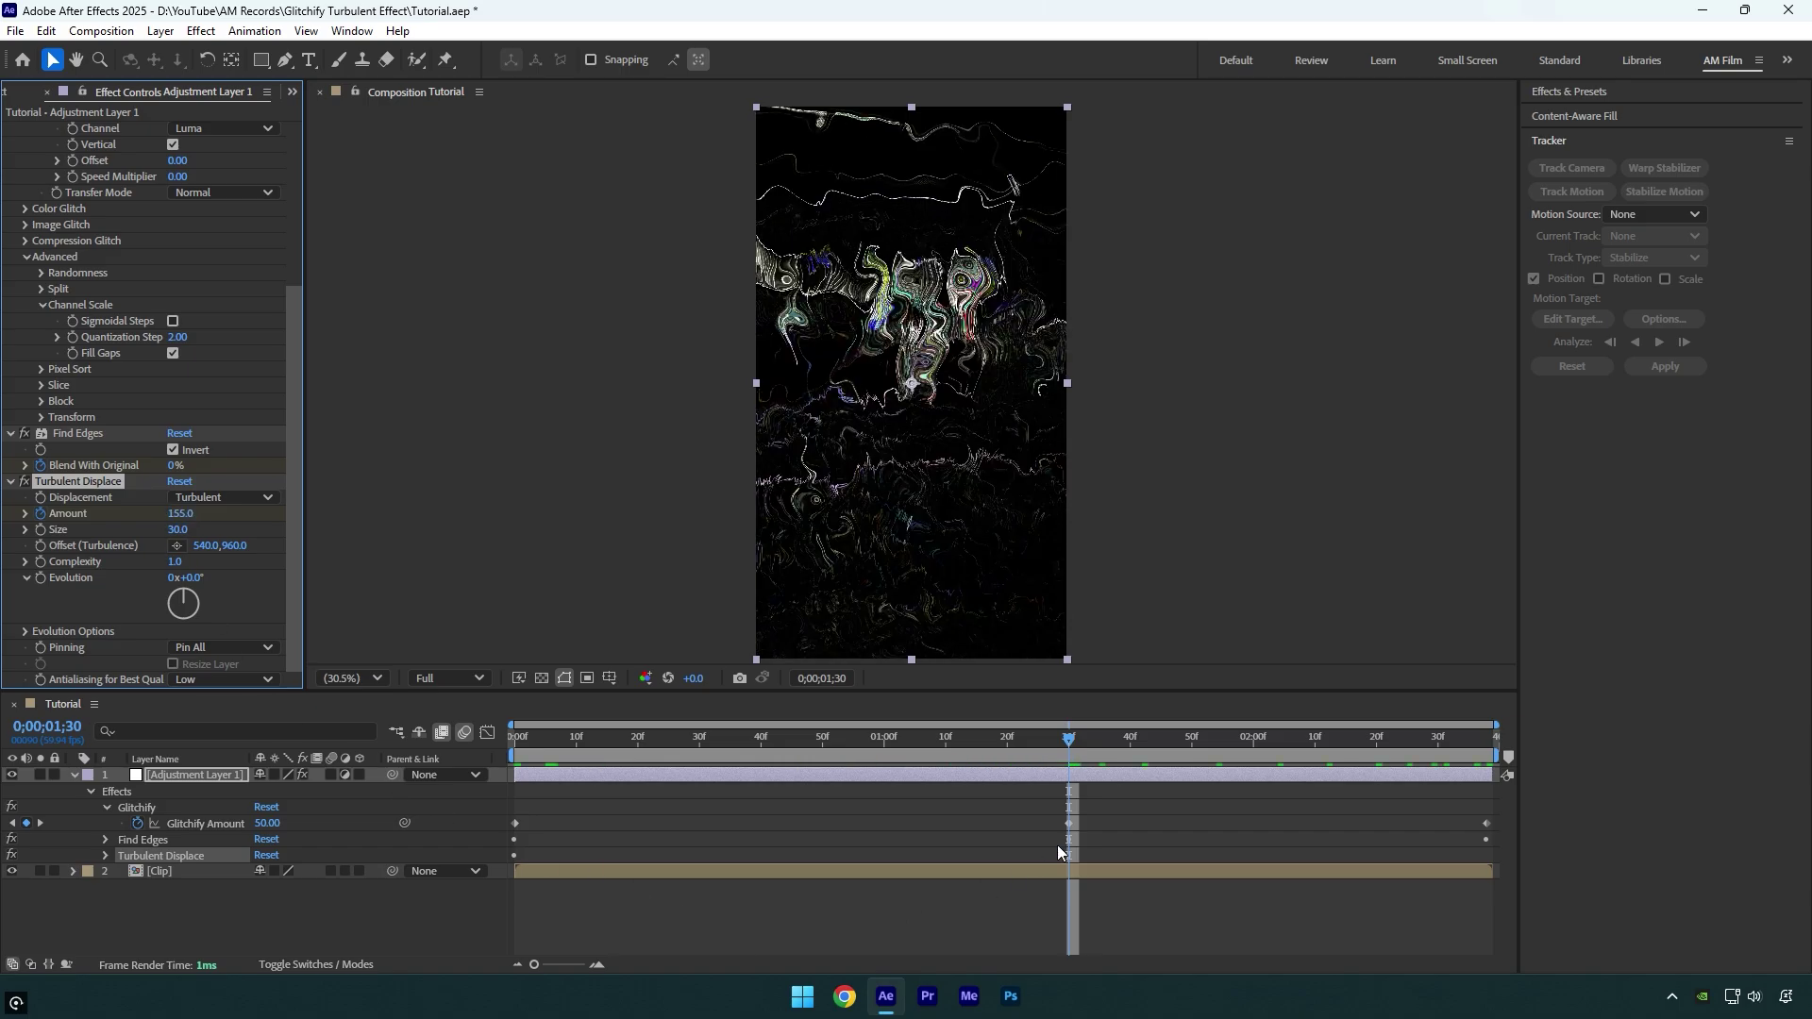
pyautogui.click(1489, 736)
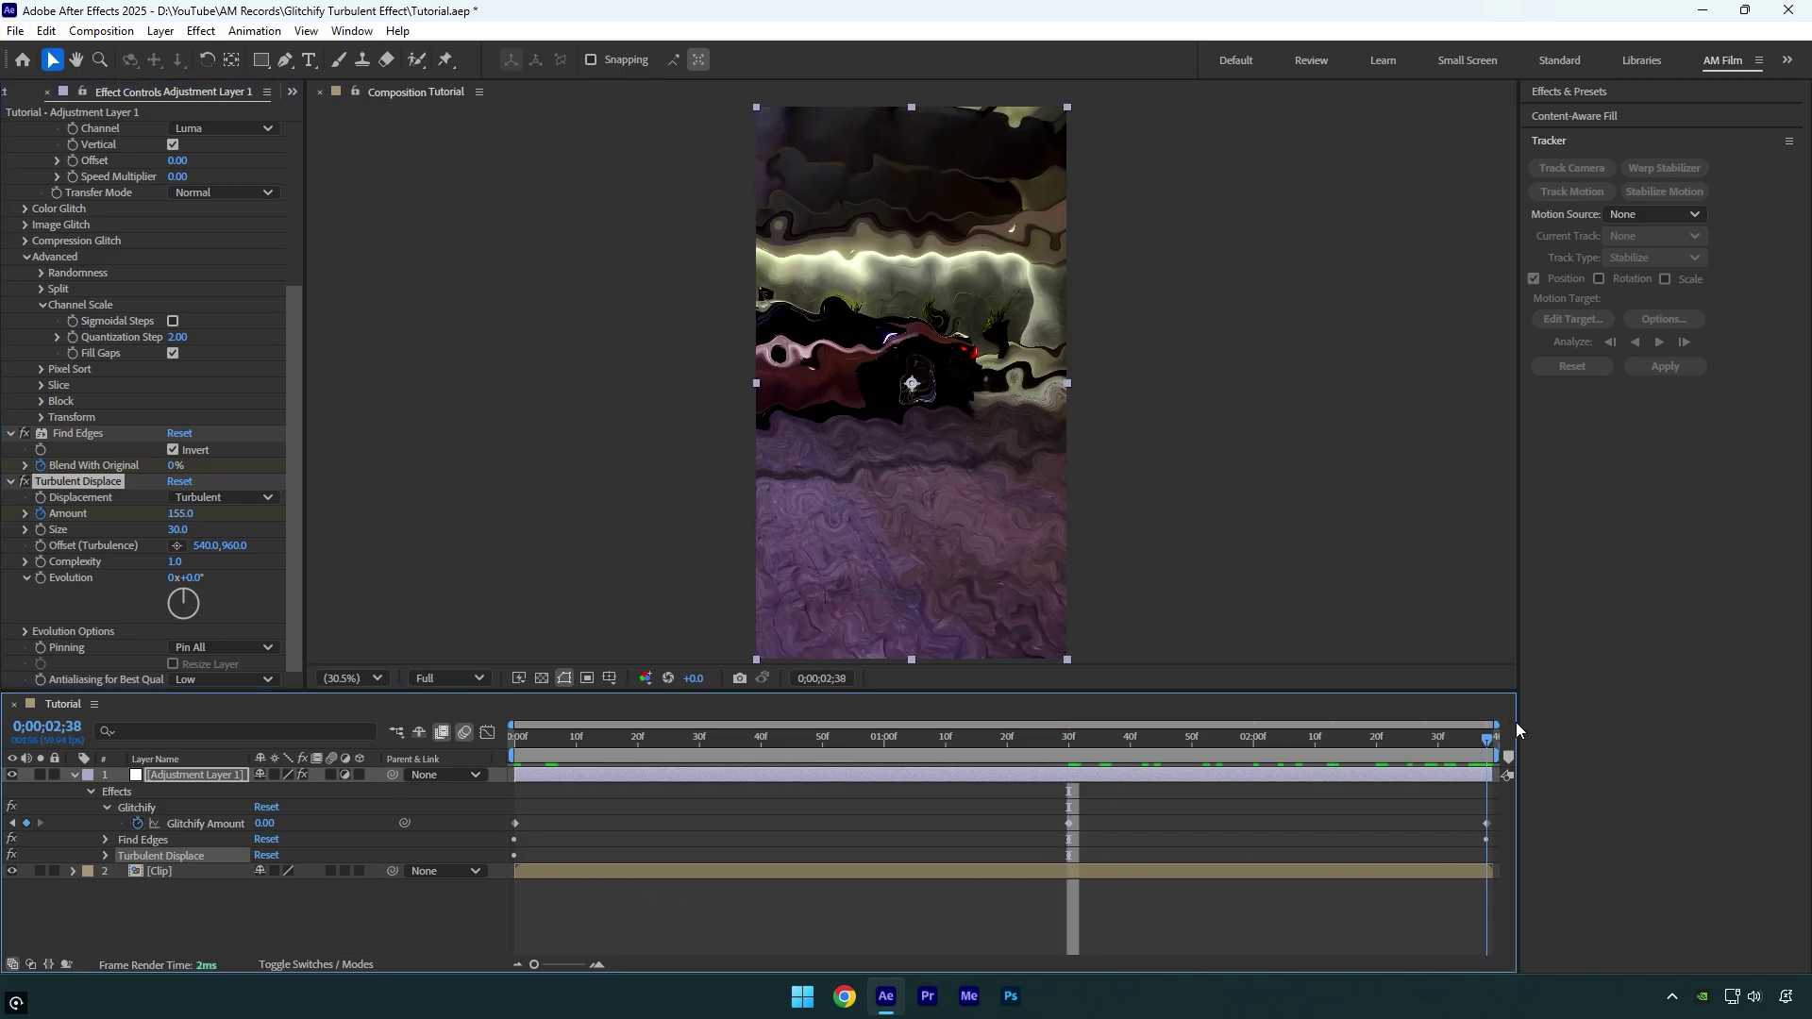
pyautogui.click(192, 518)
pyautogui.write('0')
pyautogui.press('Return')
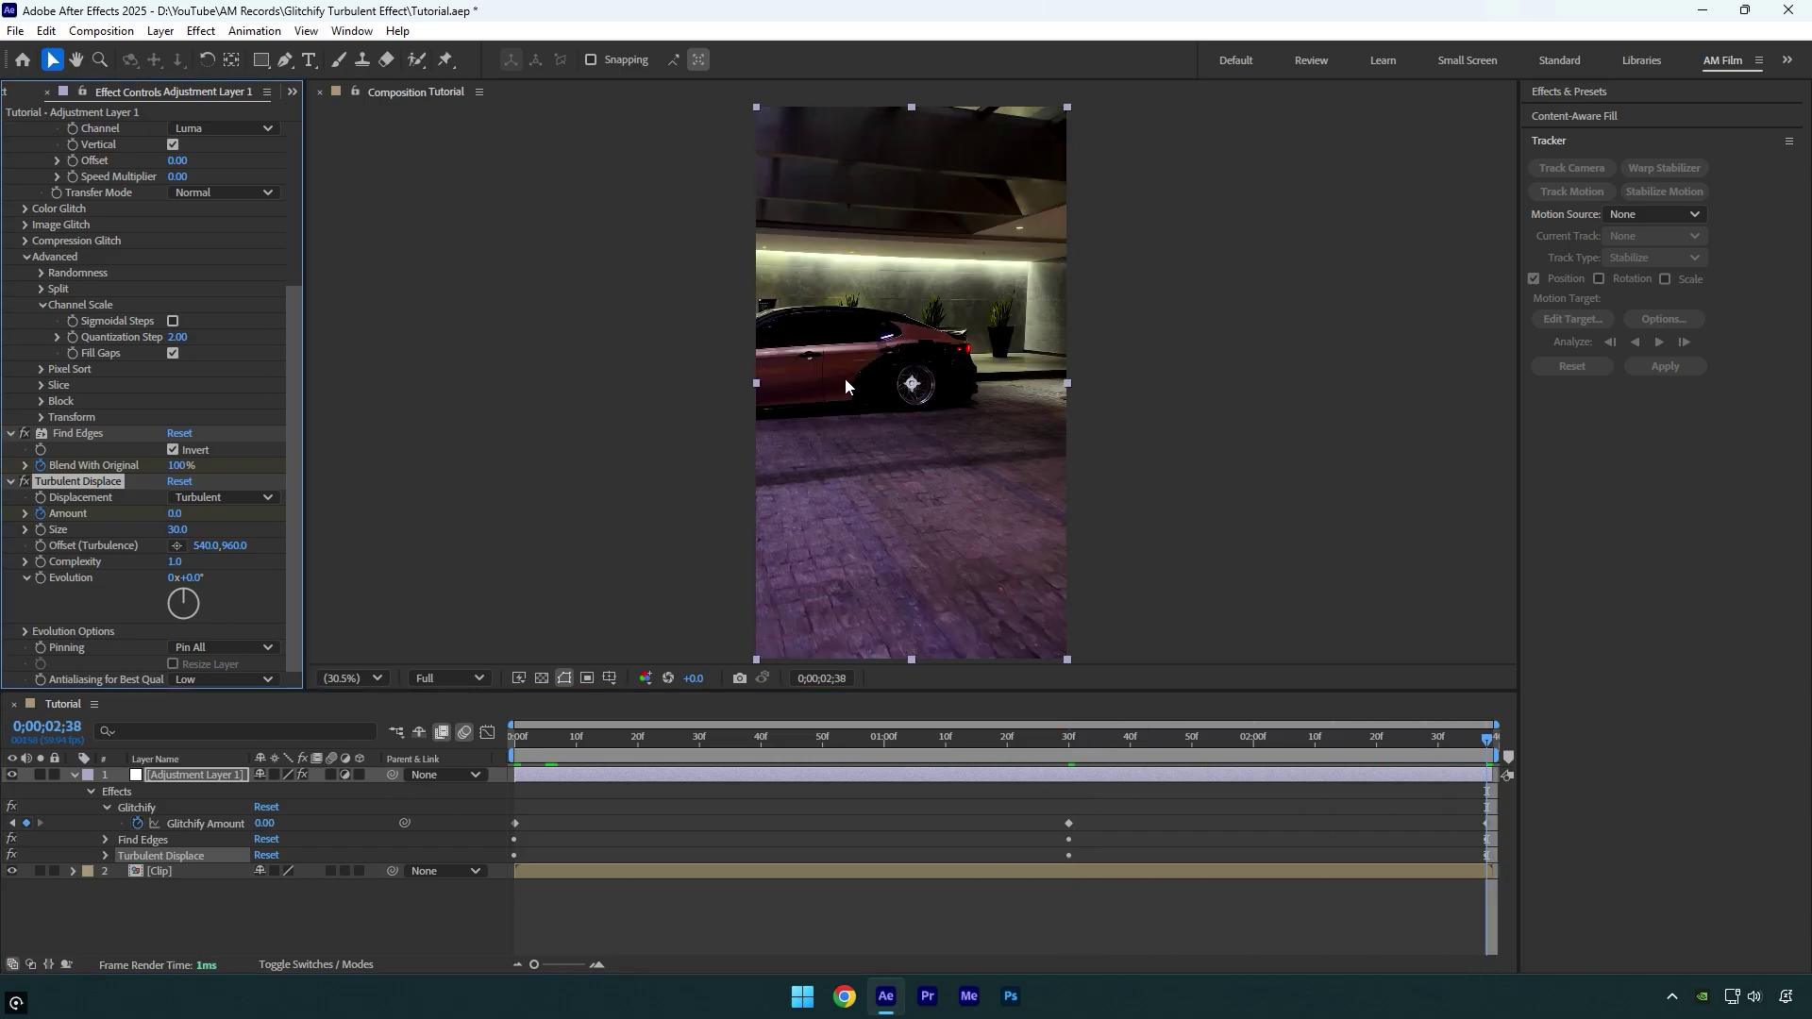
pyautogui.hotkey('ctrl', 'space')
# Apply Deep Glow and set its Exposure to 0 at the start
pyautogui.write('de')
pyautogui.press('Return')
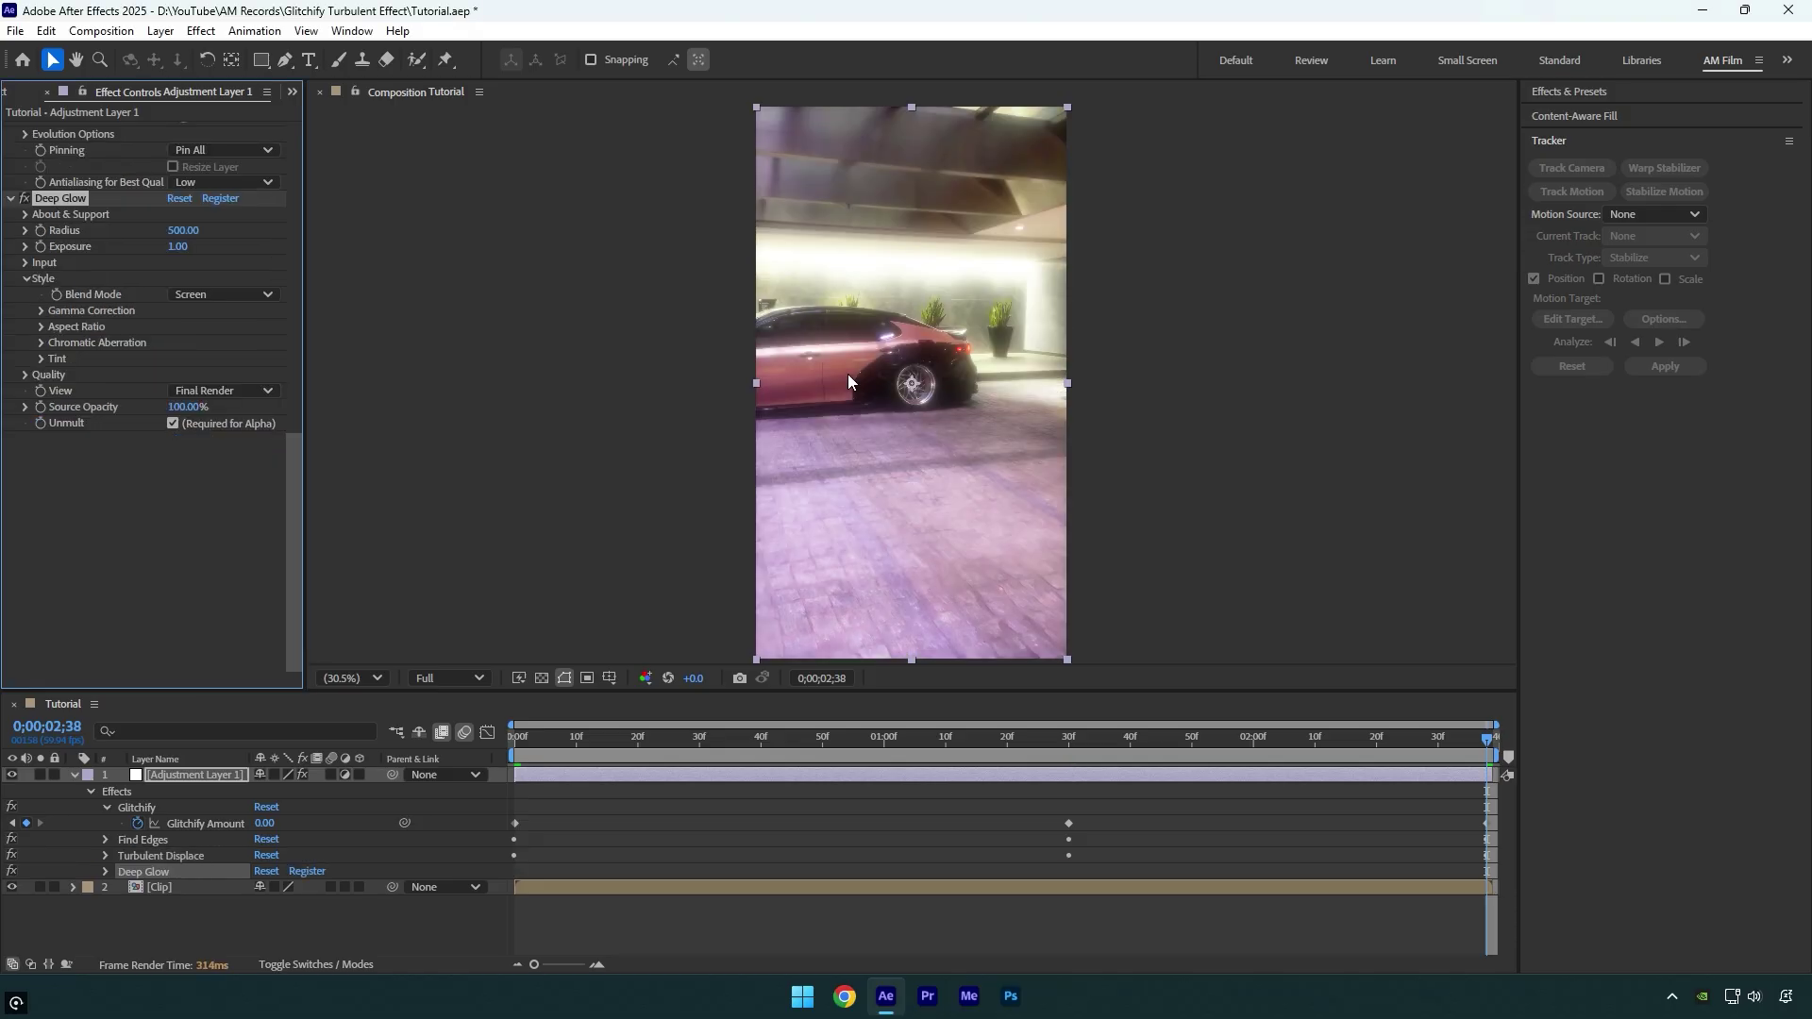
pyautogui.press('Home')
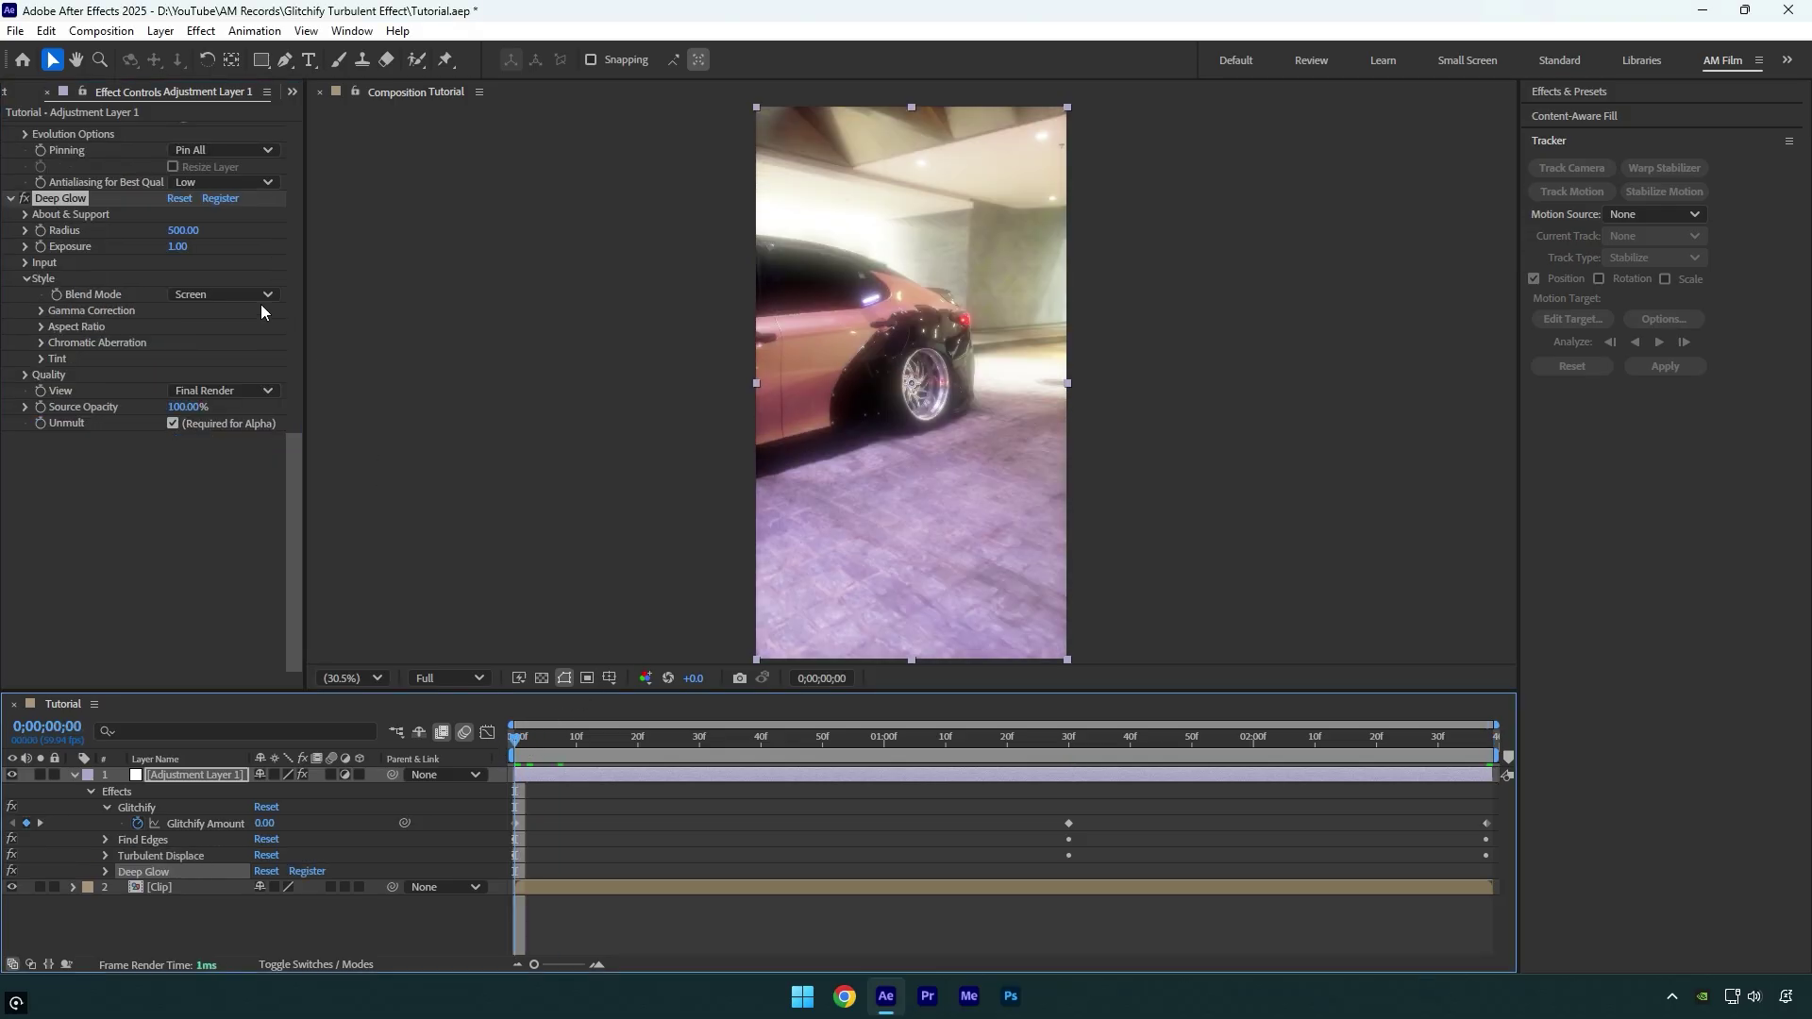
pyautogui.moveTo(177, 253); pyautogui.dragTo(9, 258)
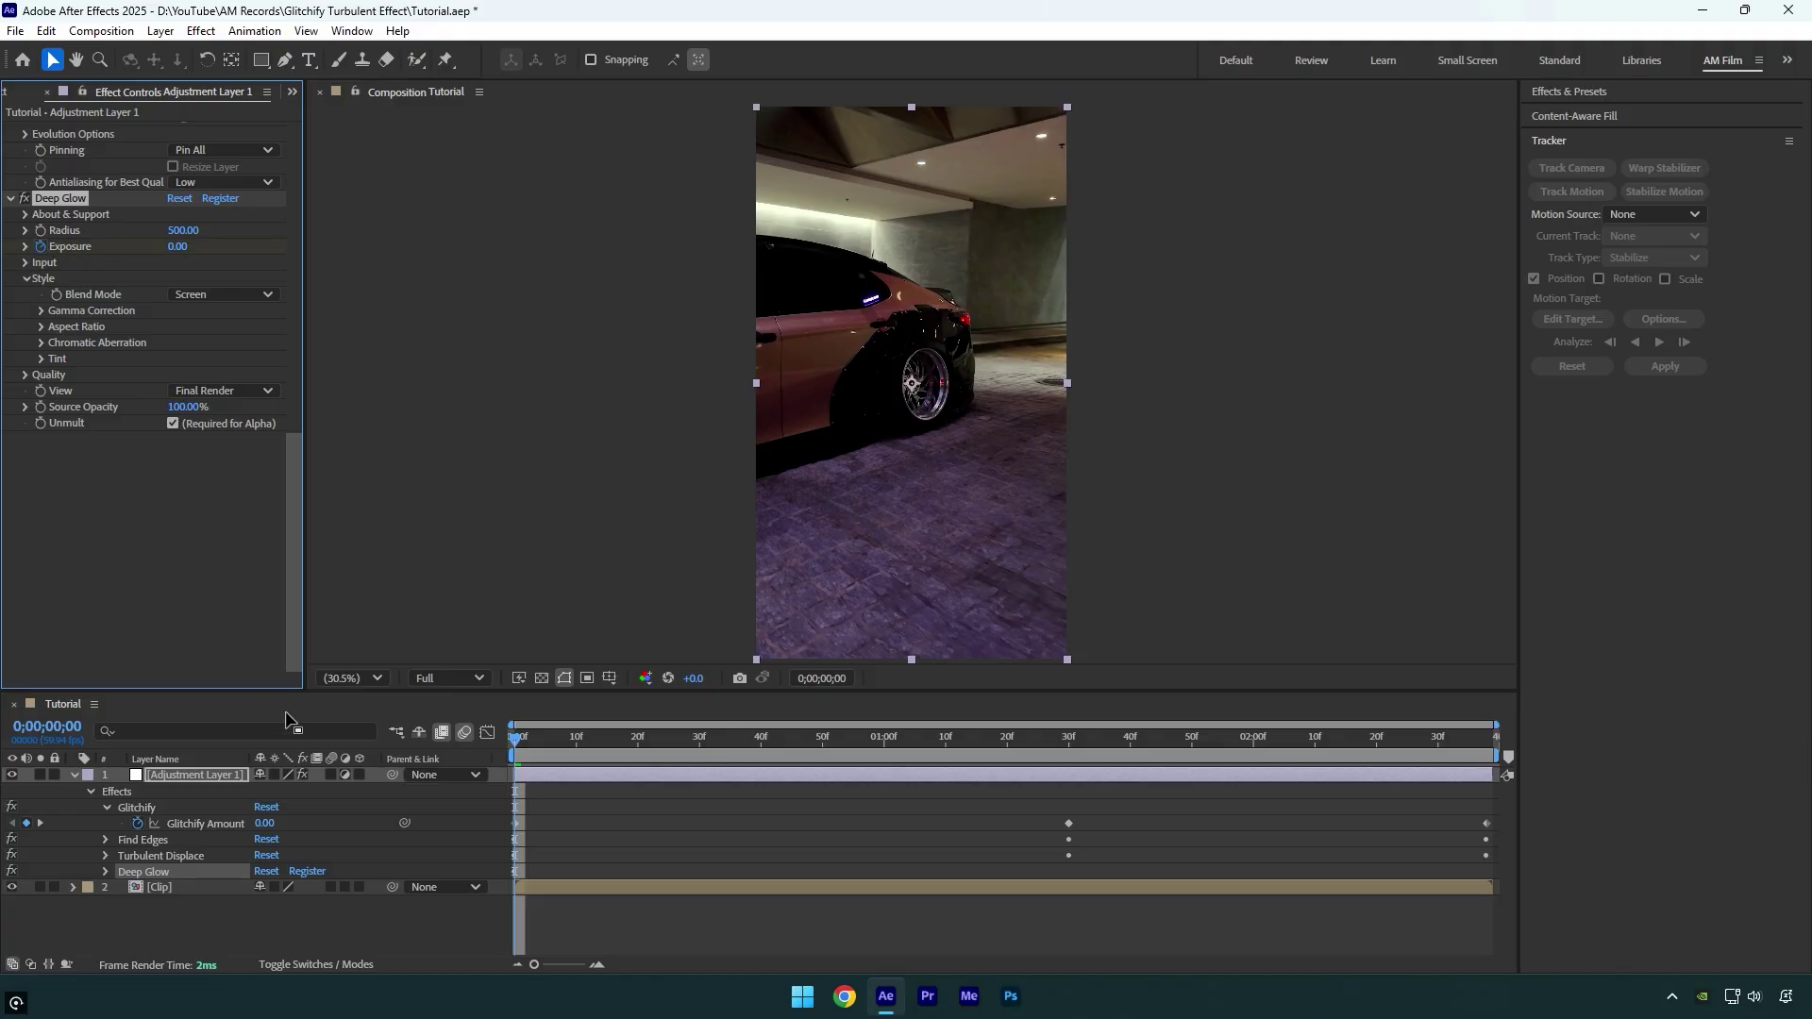
# Keyframe Deep Glow Exposure to about 0.10 at 1;30 and 0 on the final frame
pyautogui.moveTo(580, 748); pyautogui.dragTo(1066, 766)
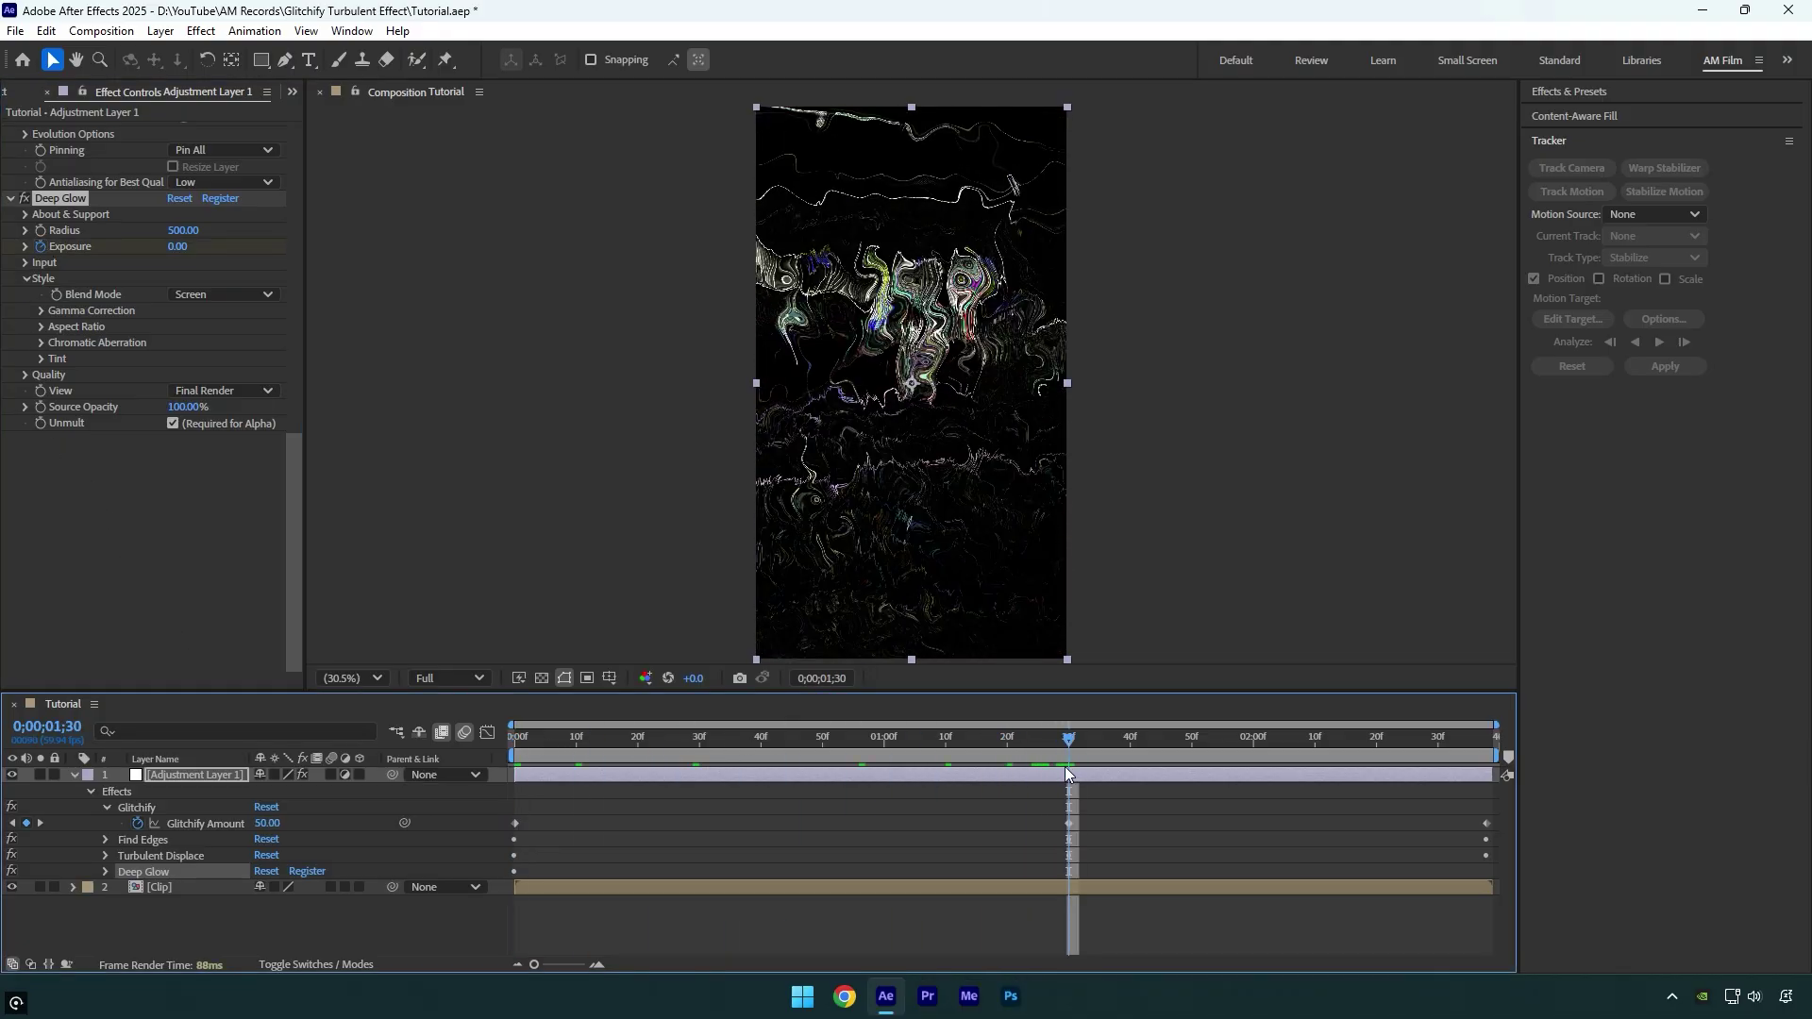
pyautogui.moveTo(178, 246); pyautogui.dragTo(192, 244)
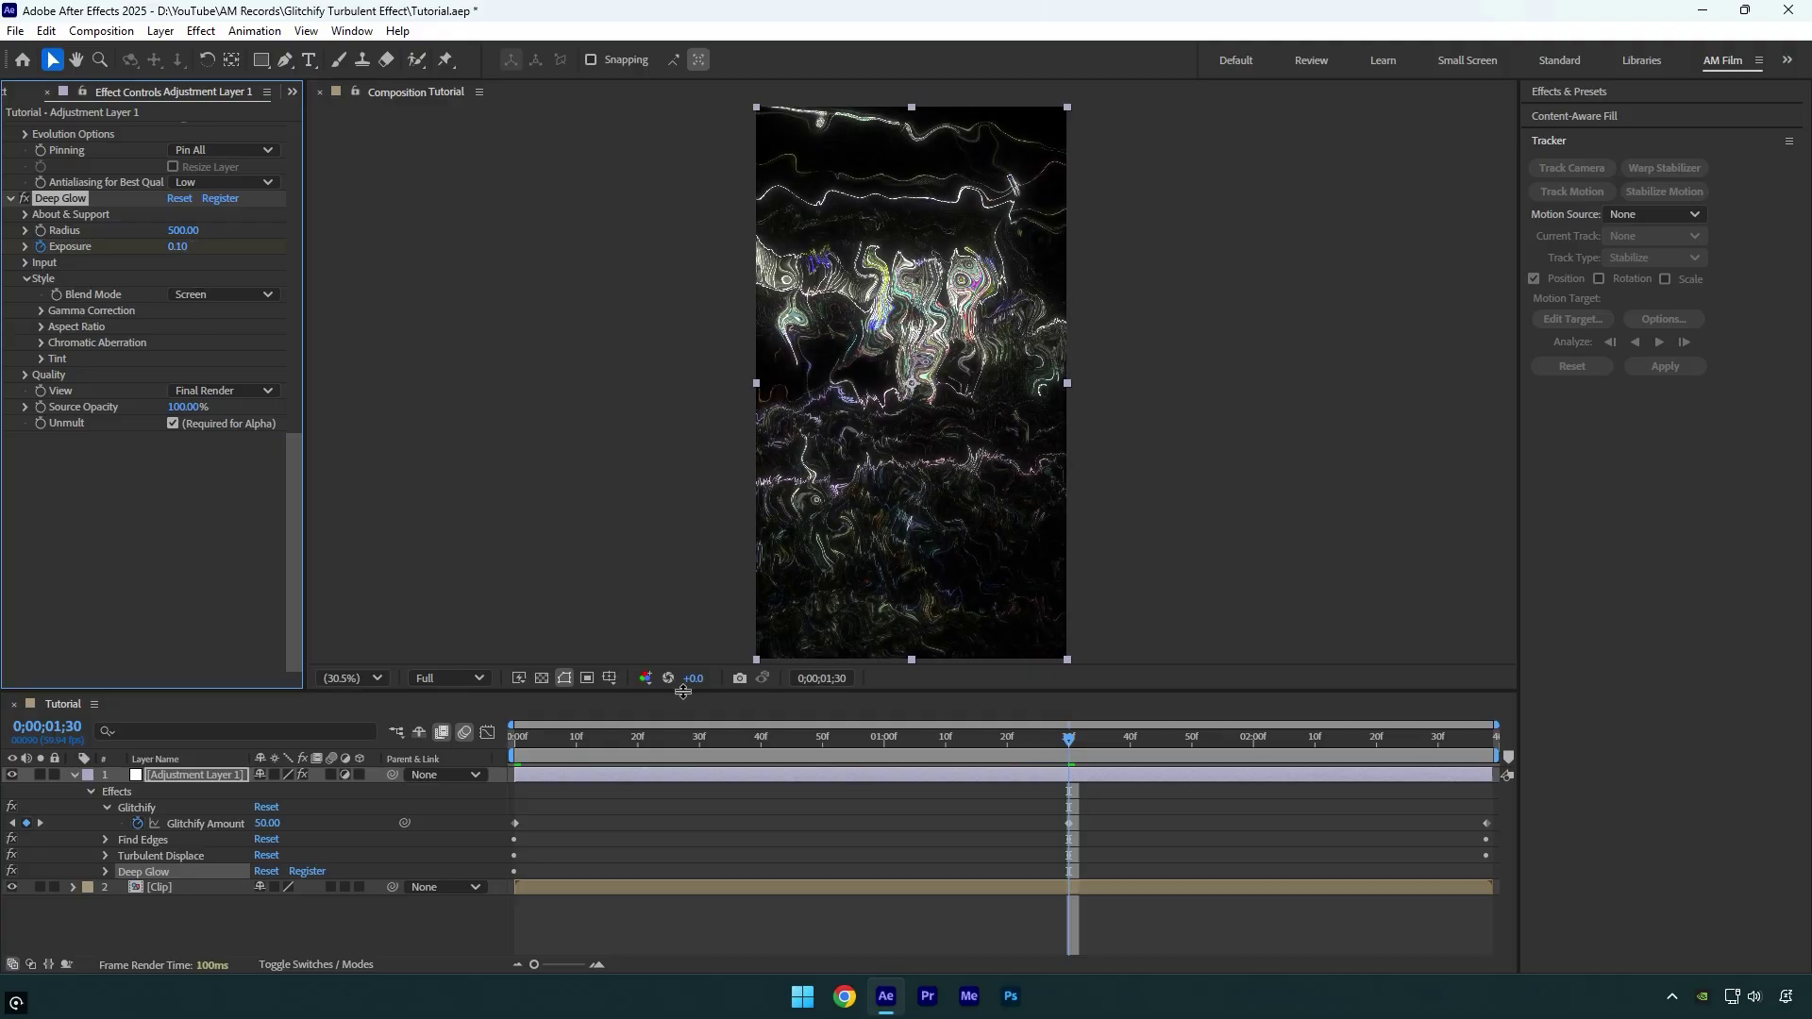
pyautogui.moveTo(1100, 746); pyautogui.dragTo(1508, 757)
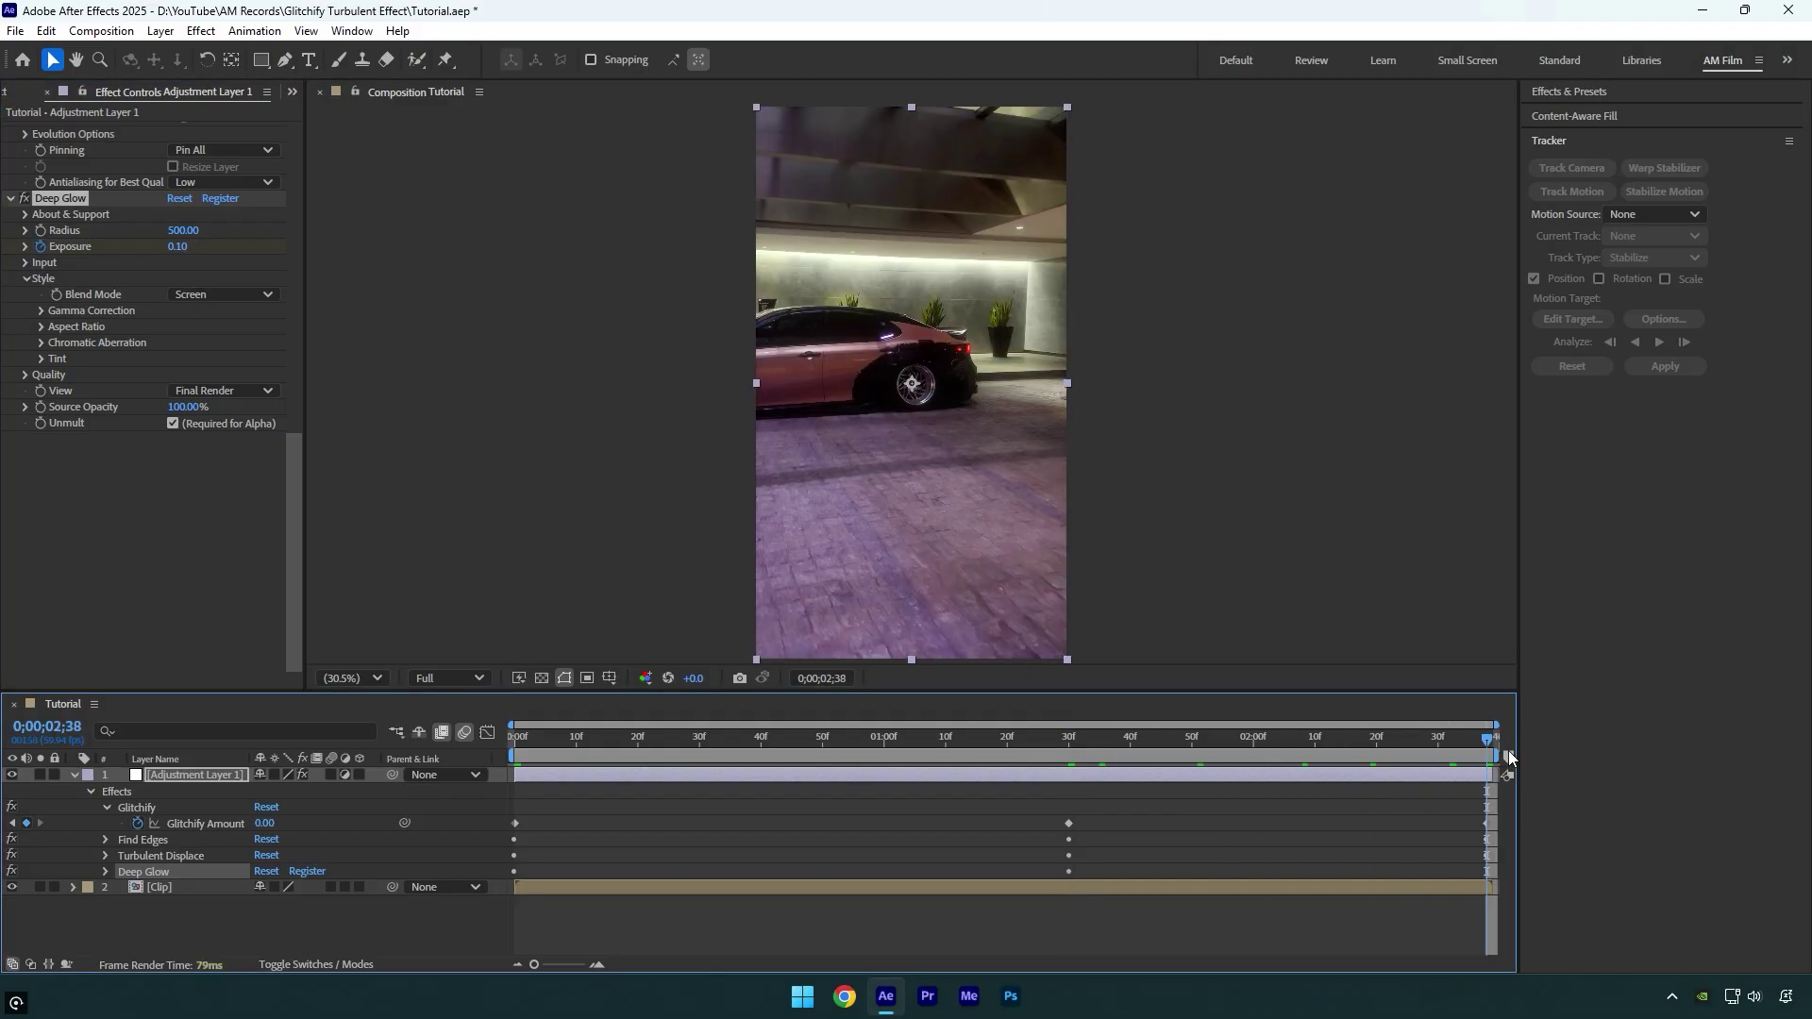
pyautogui.click(176, 246)
pyautogui.write('0')
pyautogui.press('Return')
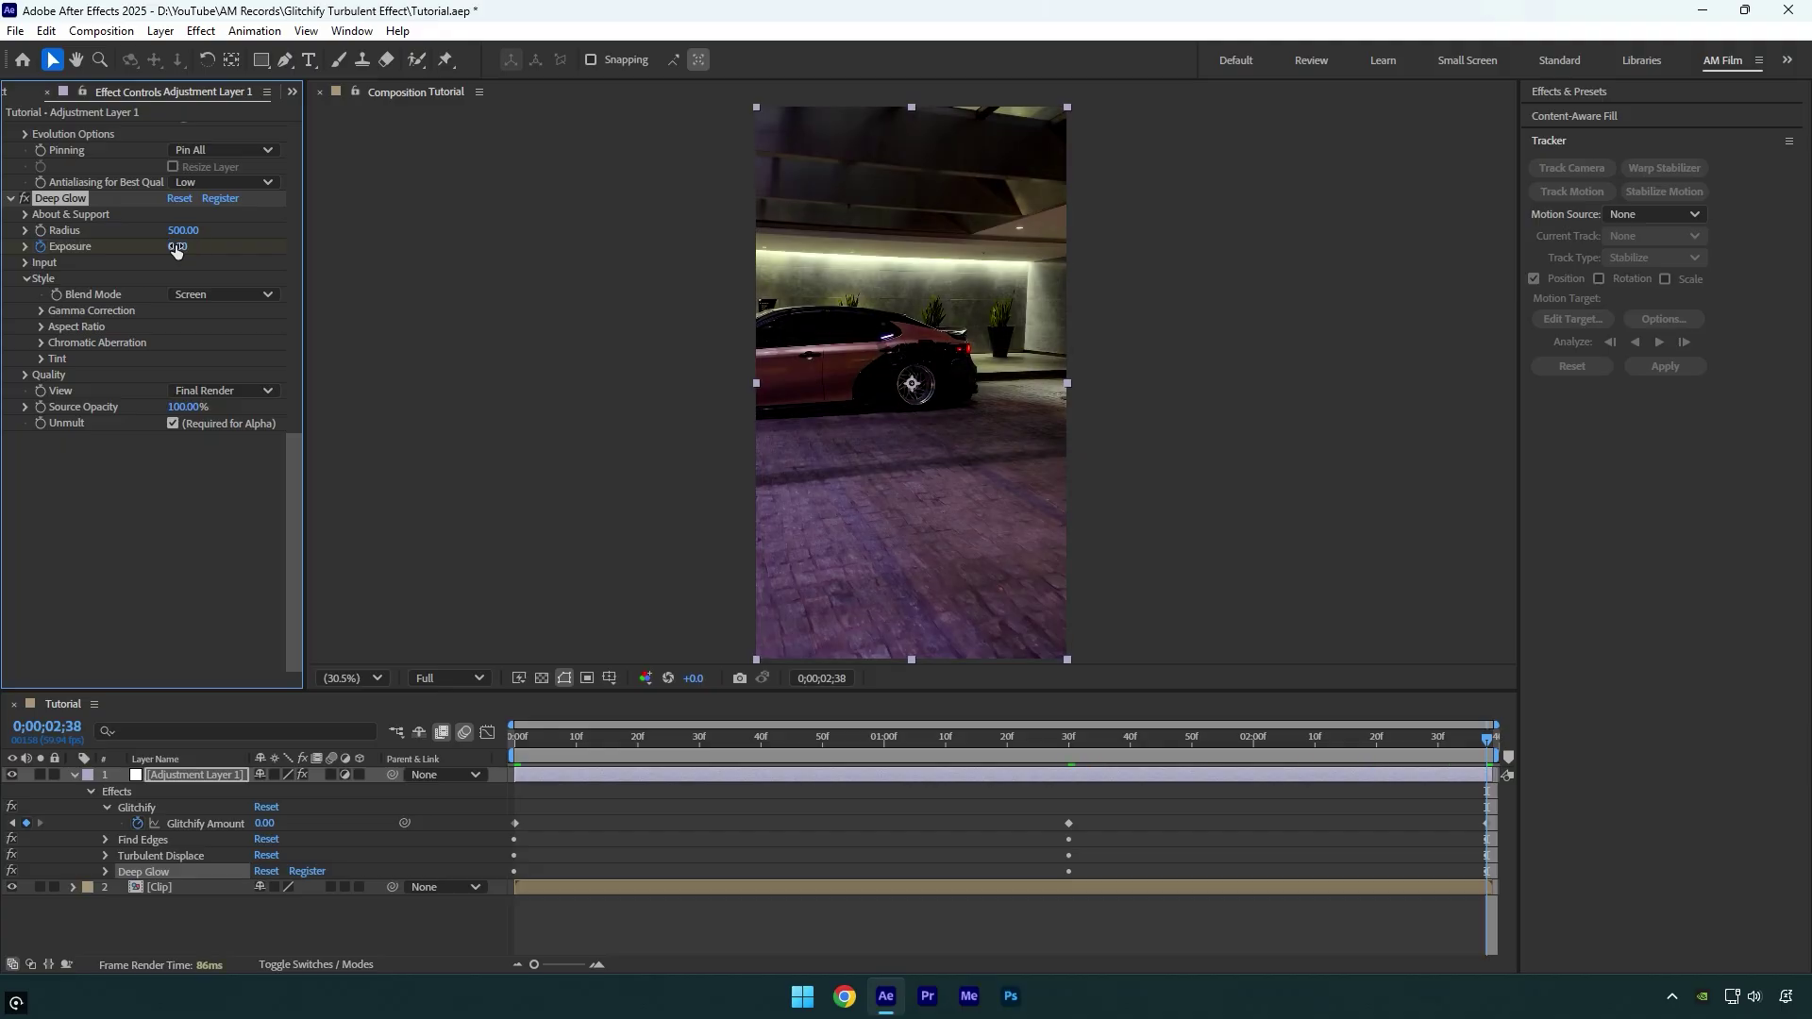
# Preview the composition from the start, then deselect the layer
pyautogui.moveTo(544, 736); pyautogui.dragTo(494, 756)
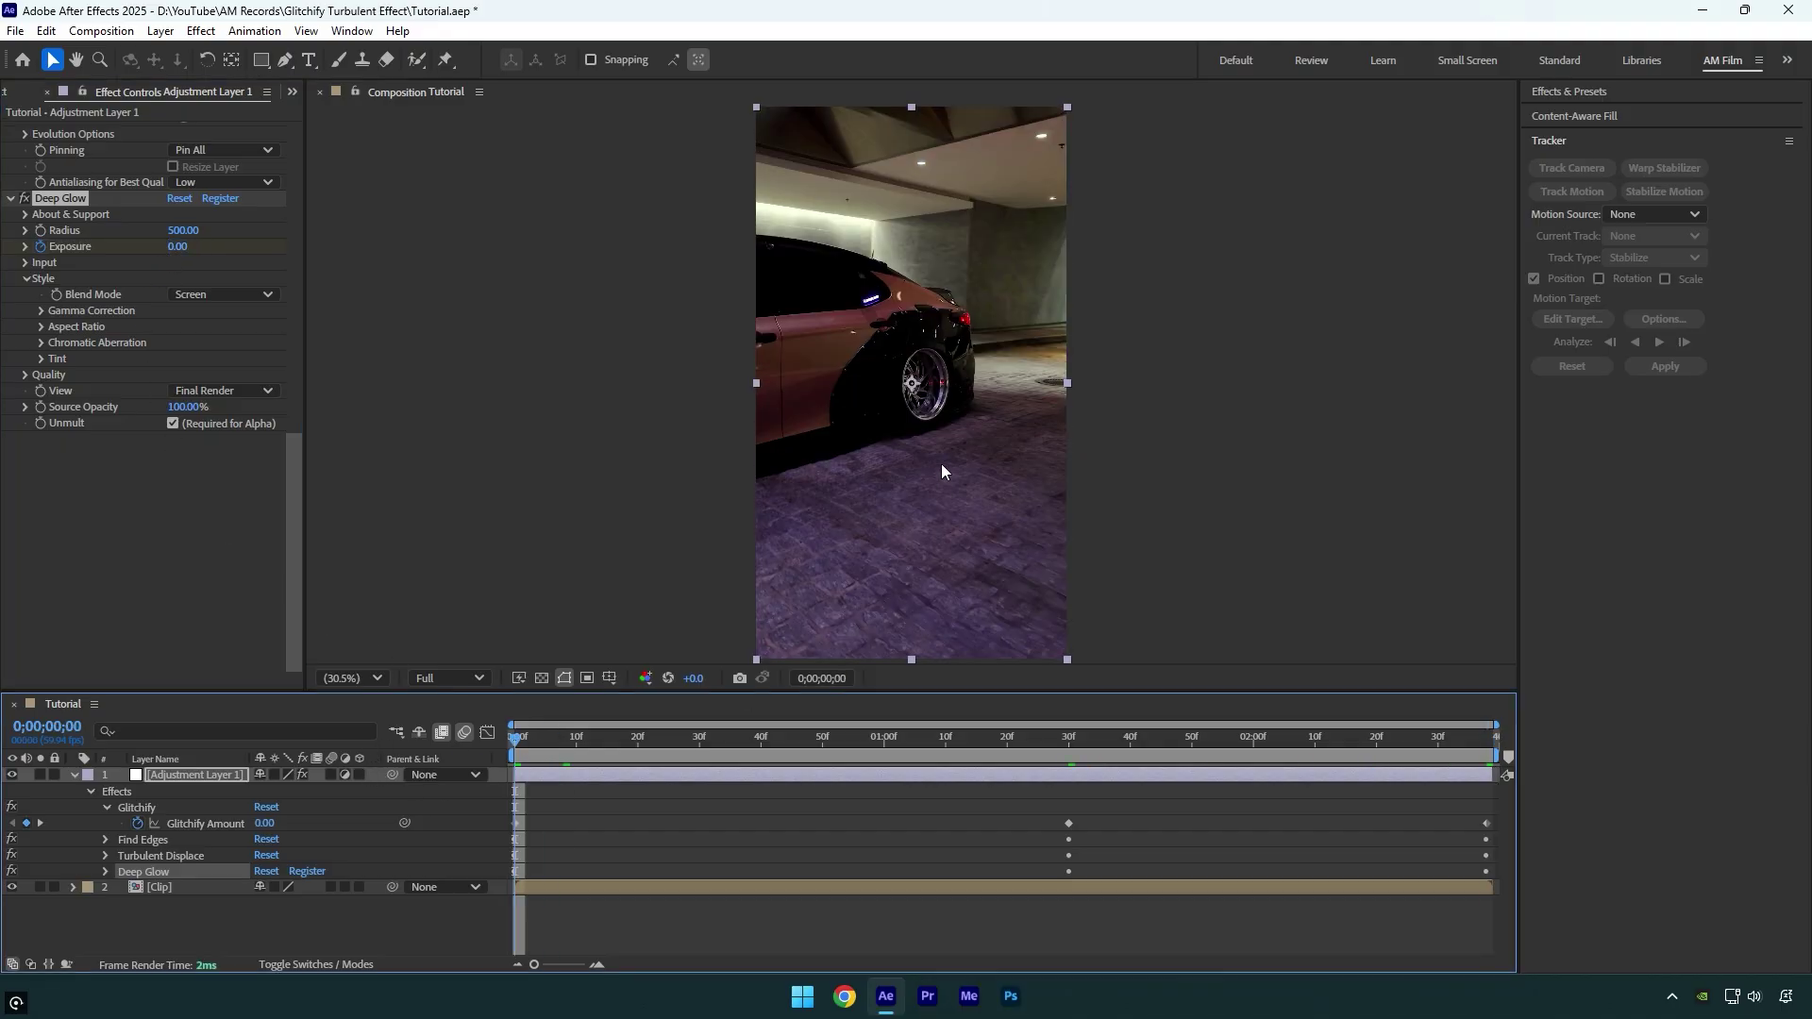
pyautogui.press('space')
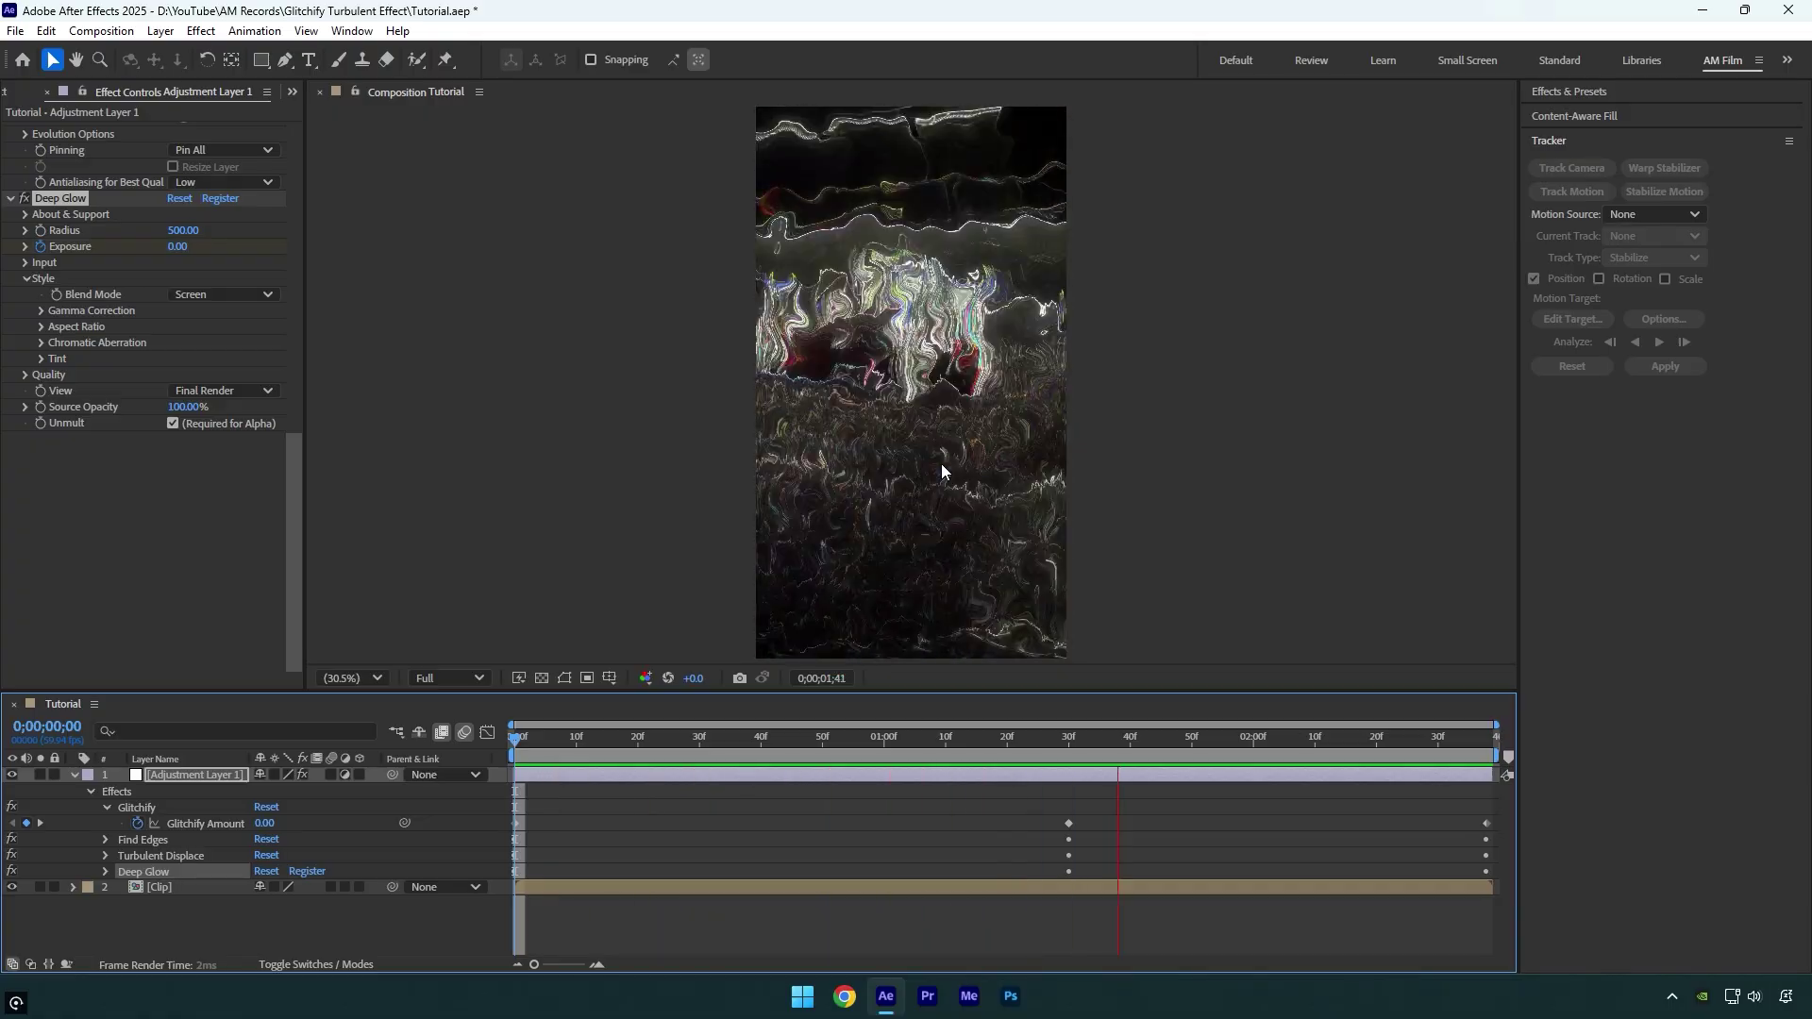
pyautogui.press('space')
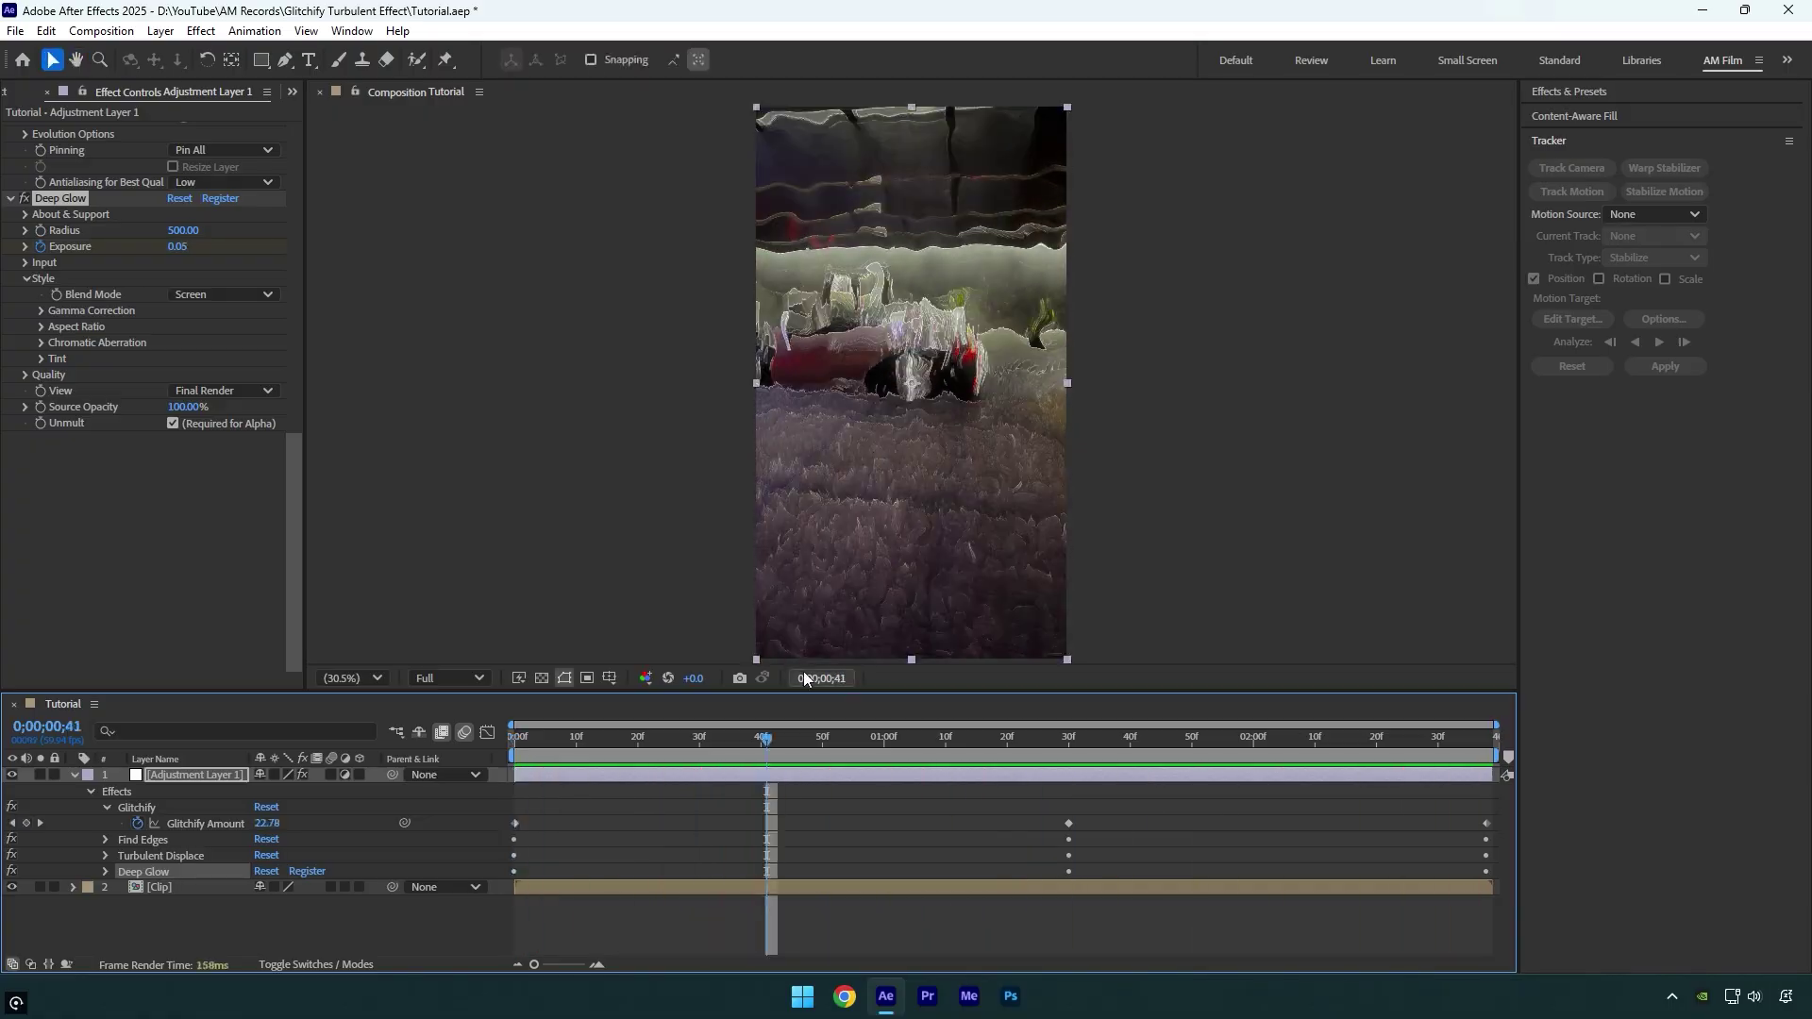
pyautogui.moveTo(1122, 817); pyautogui.dragTo(1067, 836)
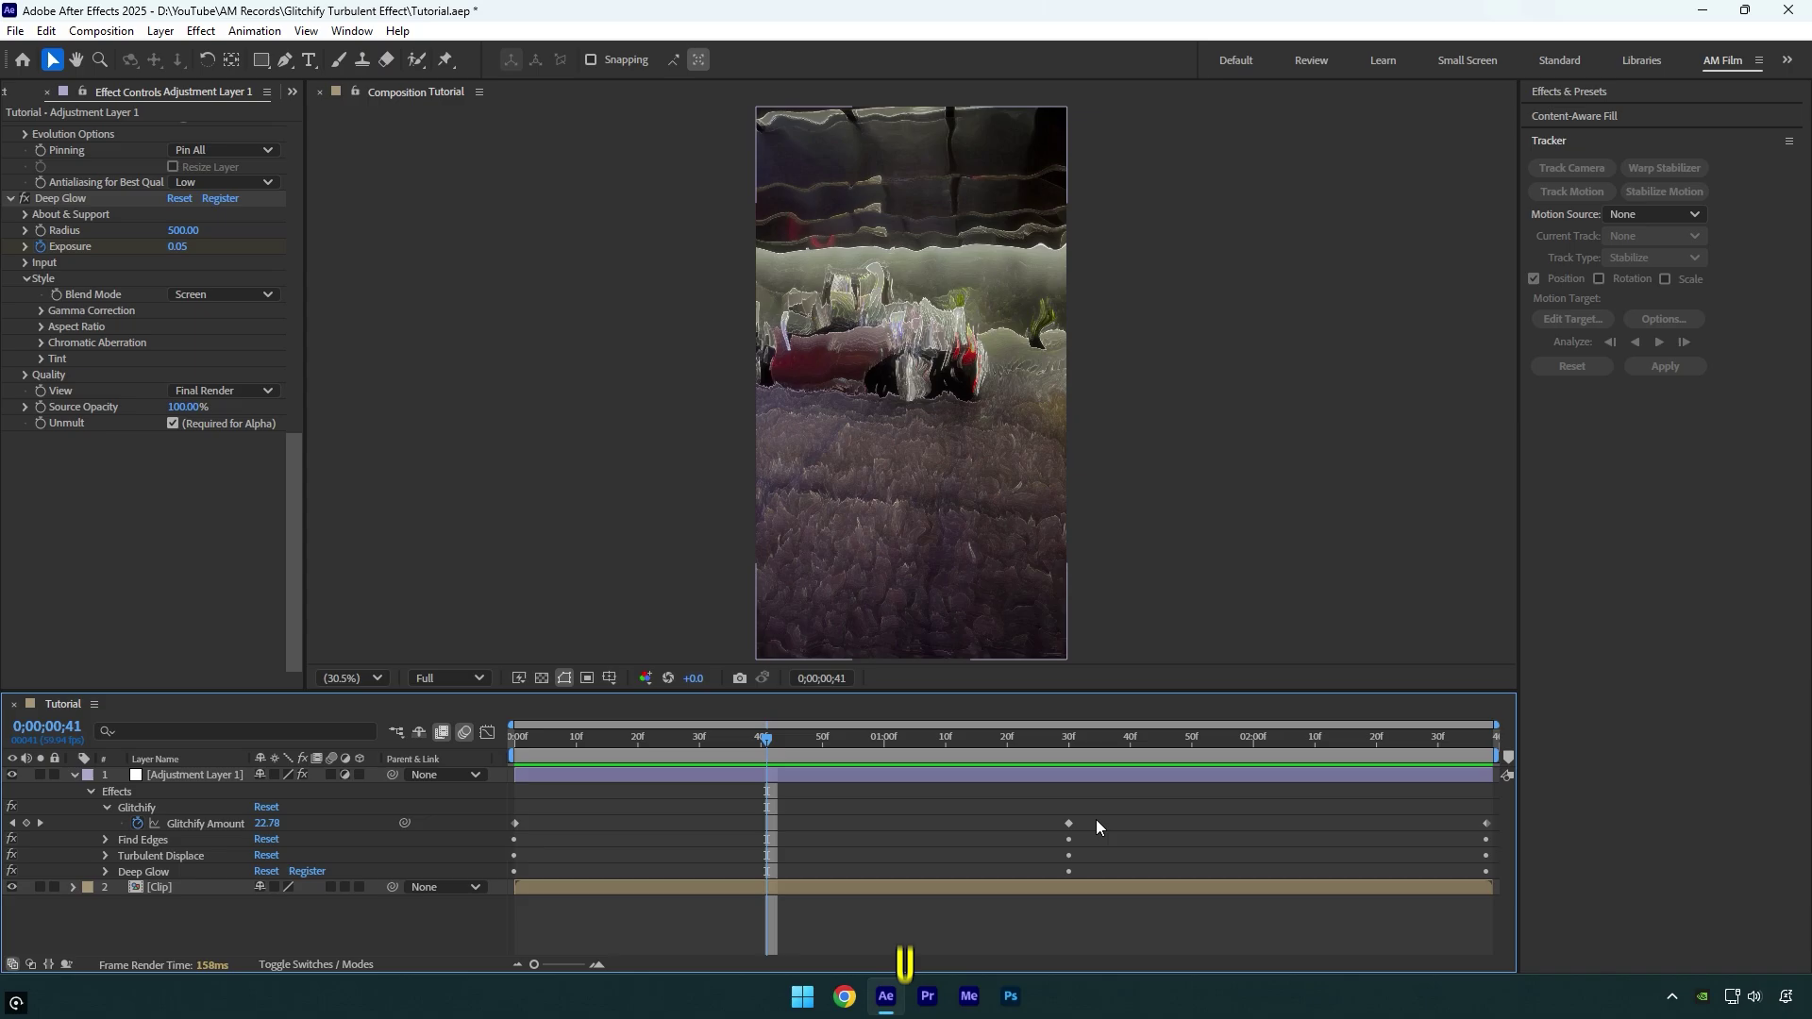
# Select all the effect keyframes and apply Easy Ease to them
pyautogui.press('u')
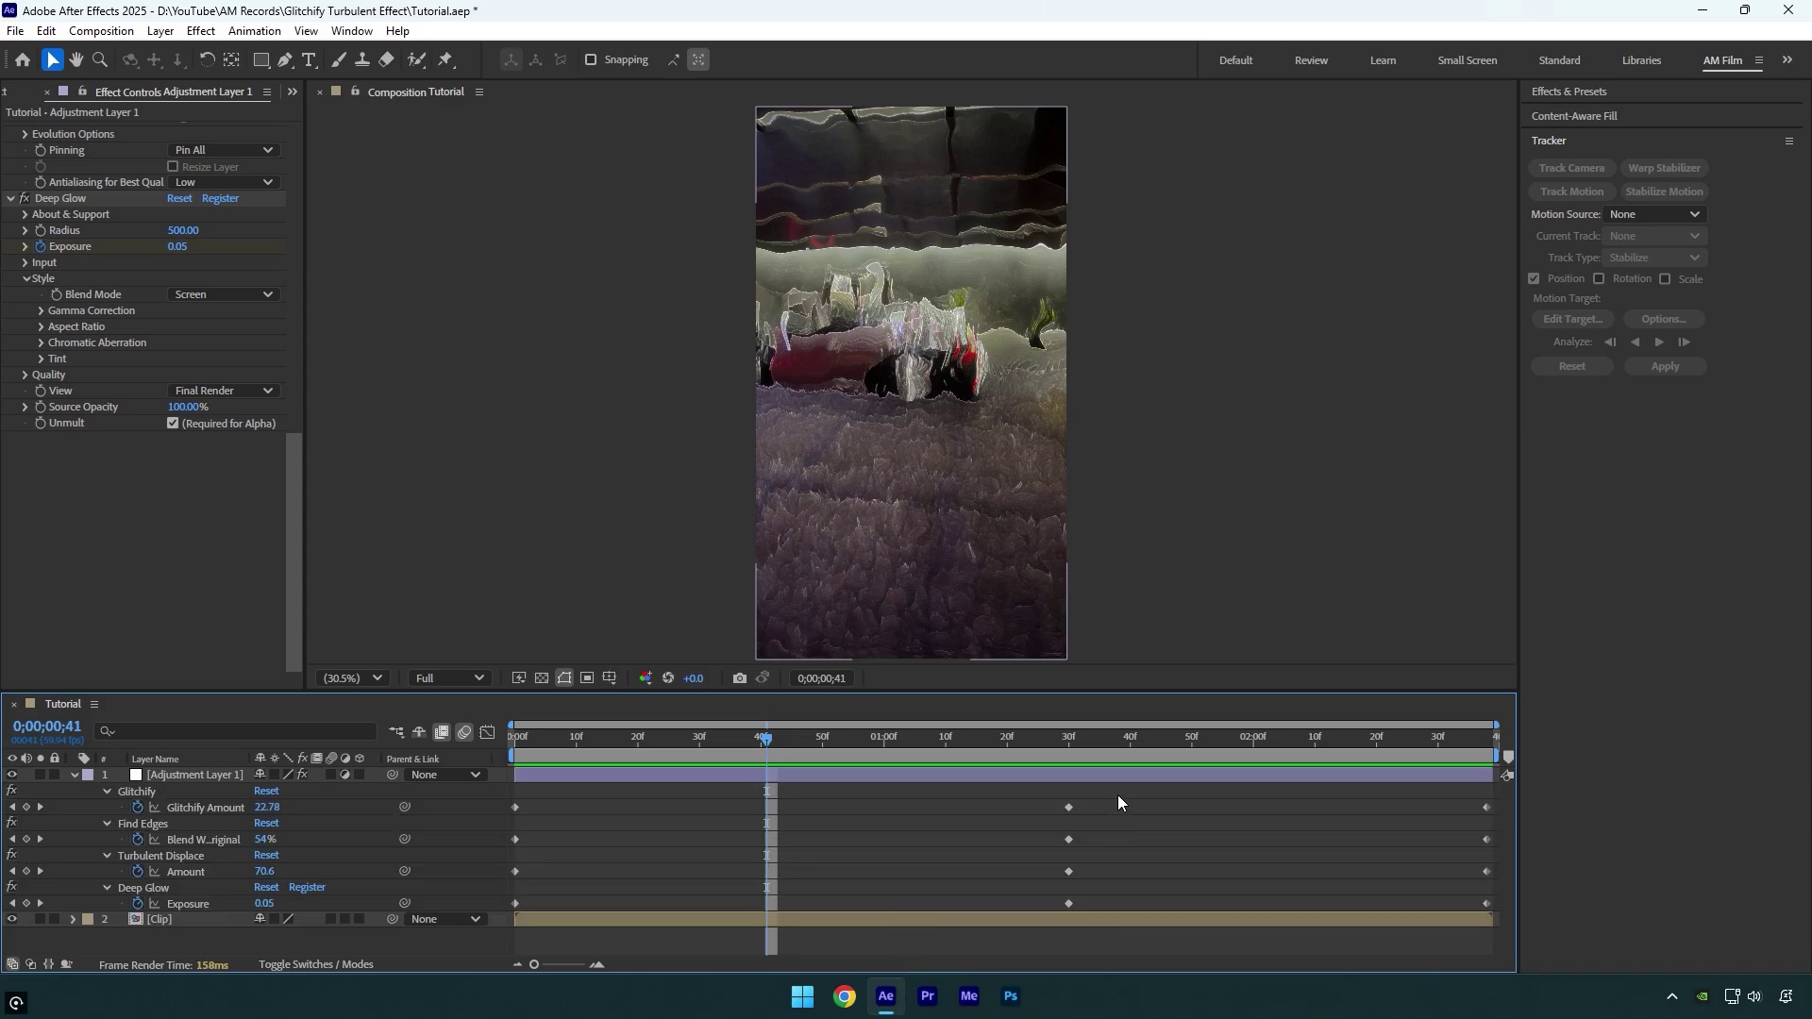
pyautogui.moveTo(1117, 794); pyautogui.dragTo(477, 933)
pyautogui.moveTo(1352, 817); pyautogui.dragTo(1546, 921)
pyautogui.press('F9')
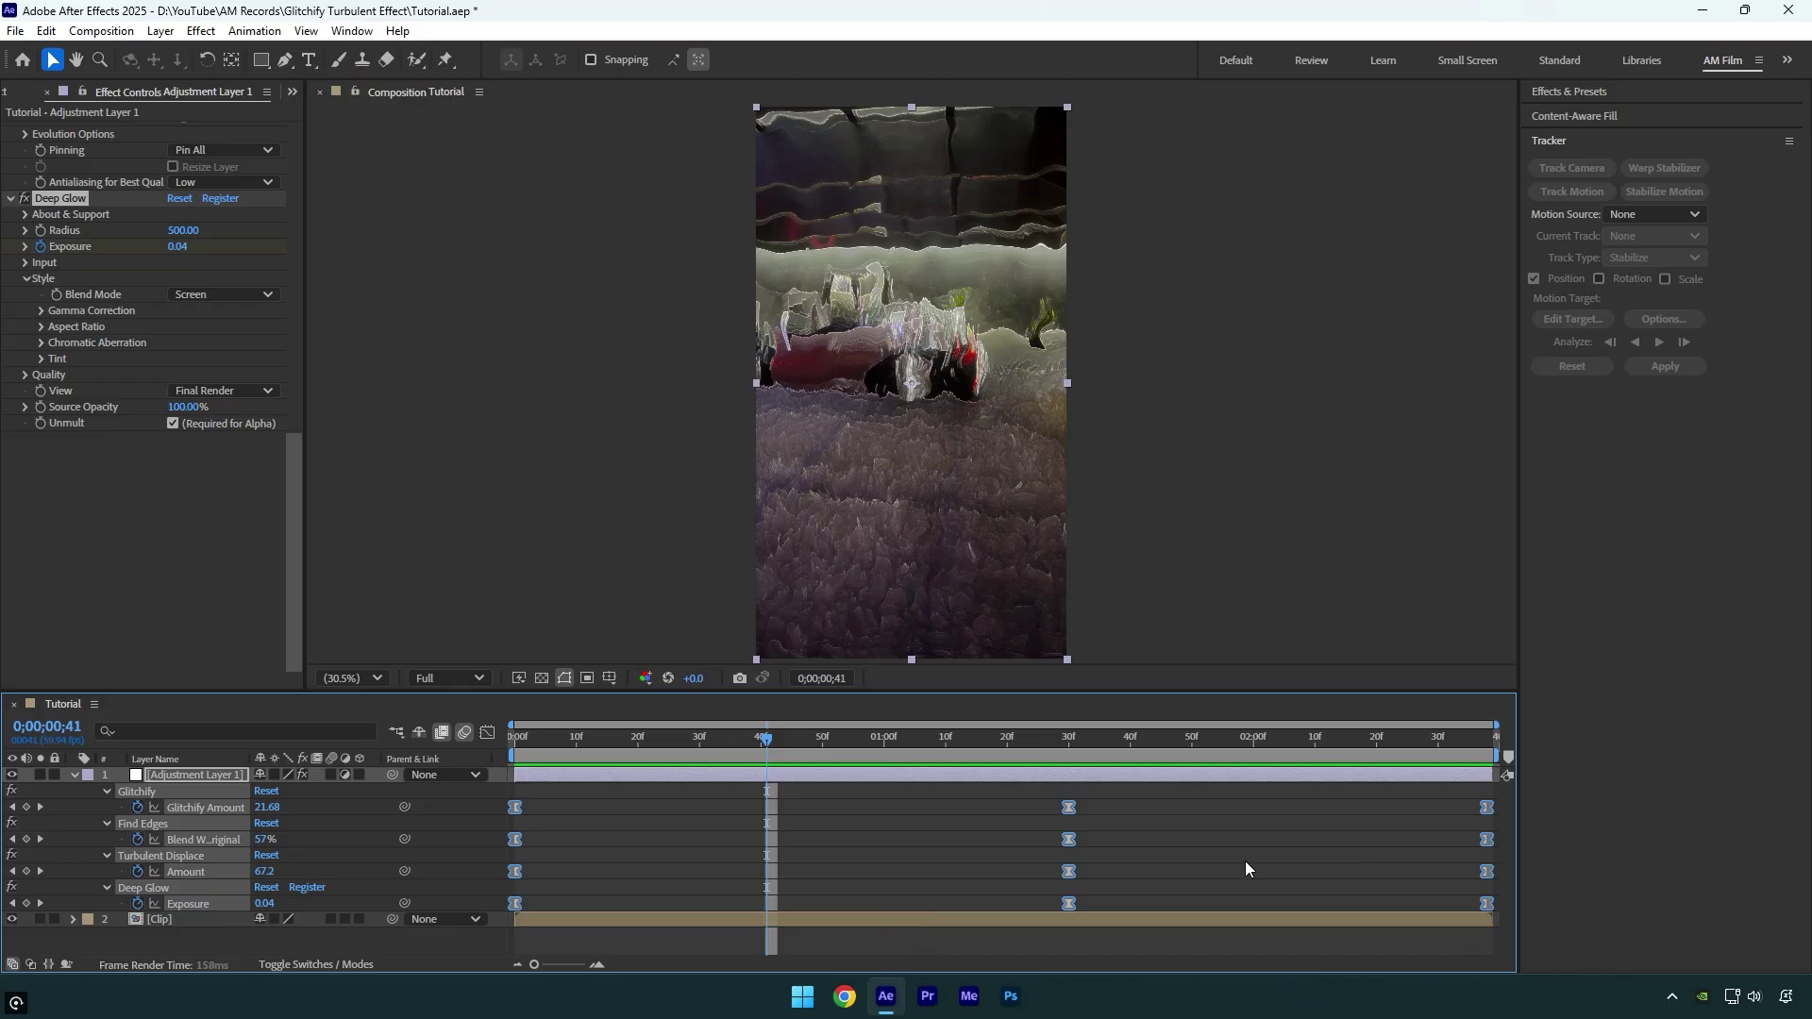
# In the Graph Editor, lengthen the easing of the middle keyframes at 1;30
pyautogui.click(487, 733)
pyautogui.rightClick(932, 834)
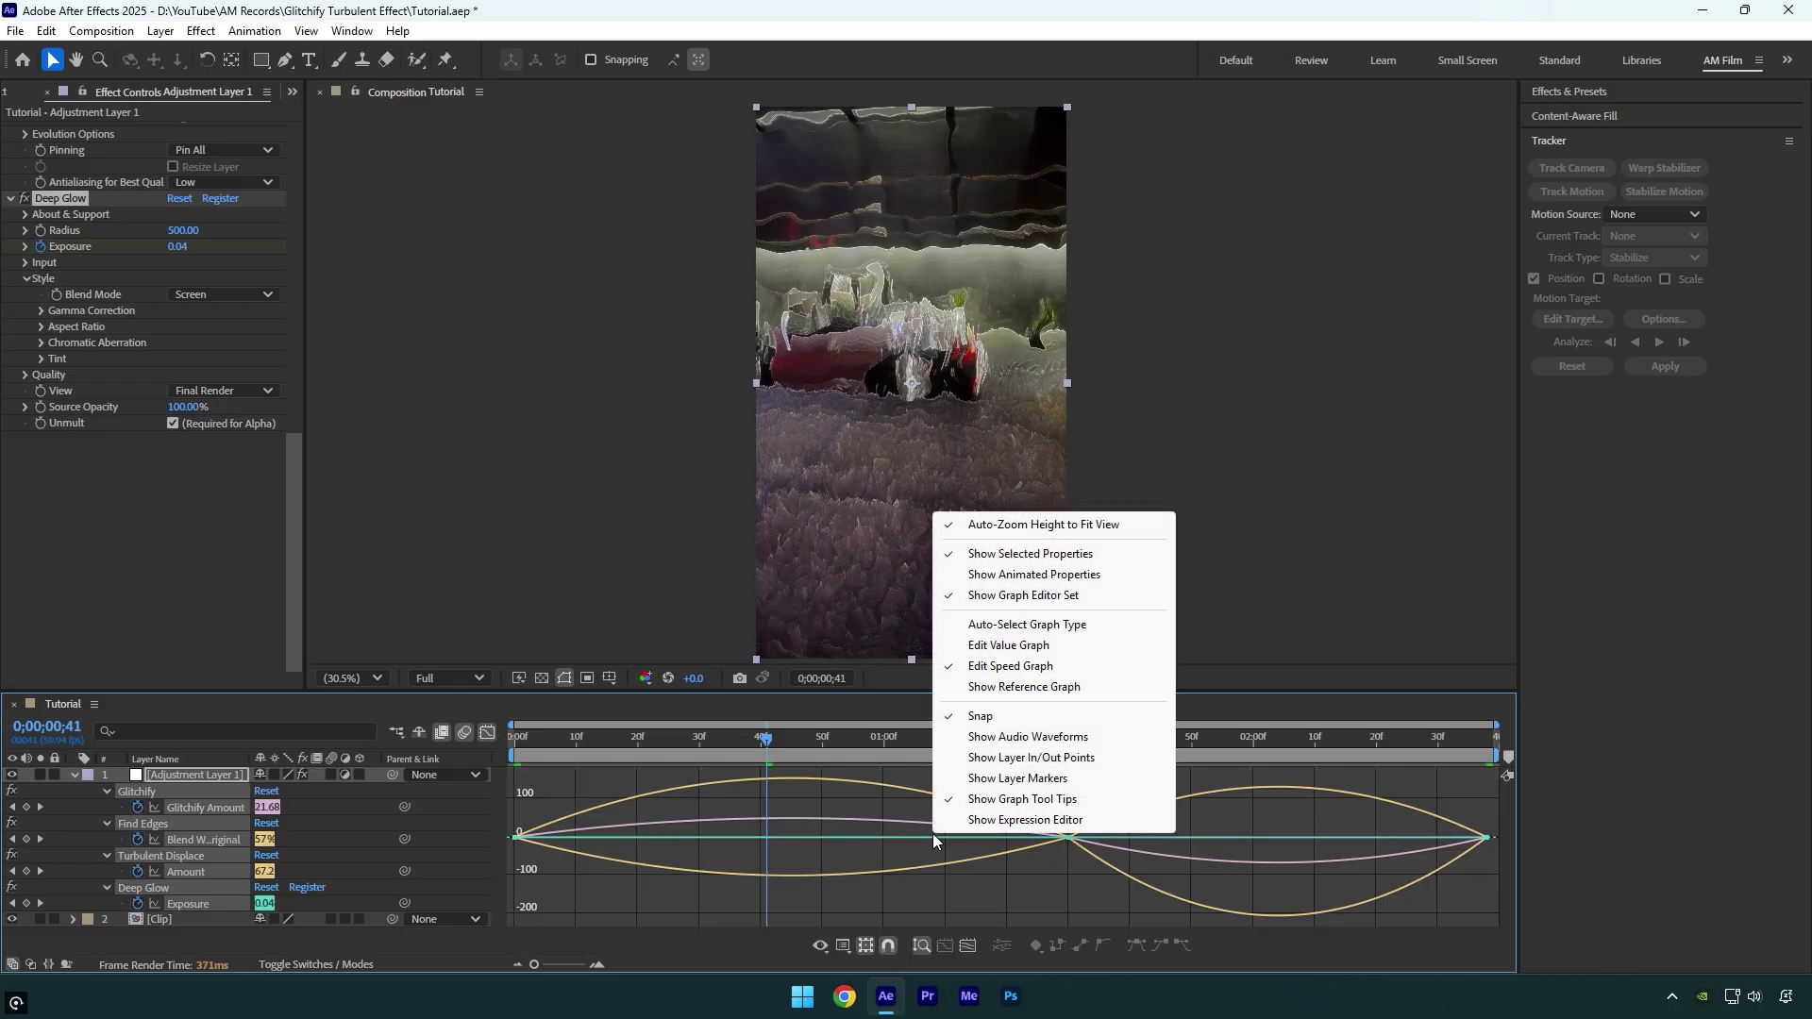
pyautogui.click(1032, 670)
pyautogui.moveTo(1050, 767); pyautogui.dragTo(1129, 900)
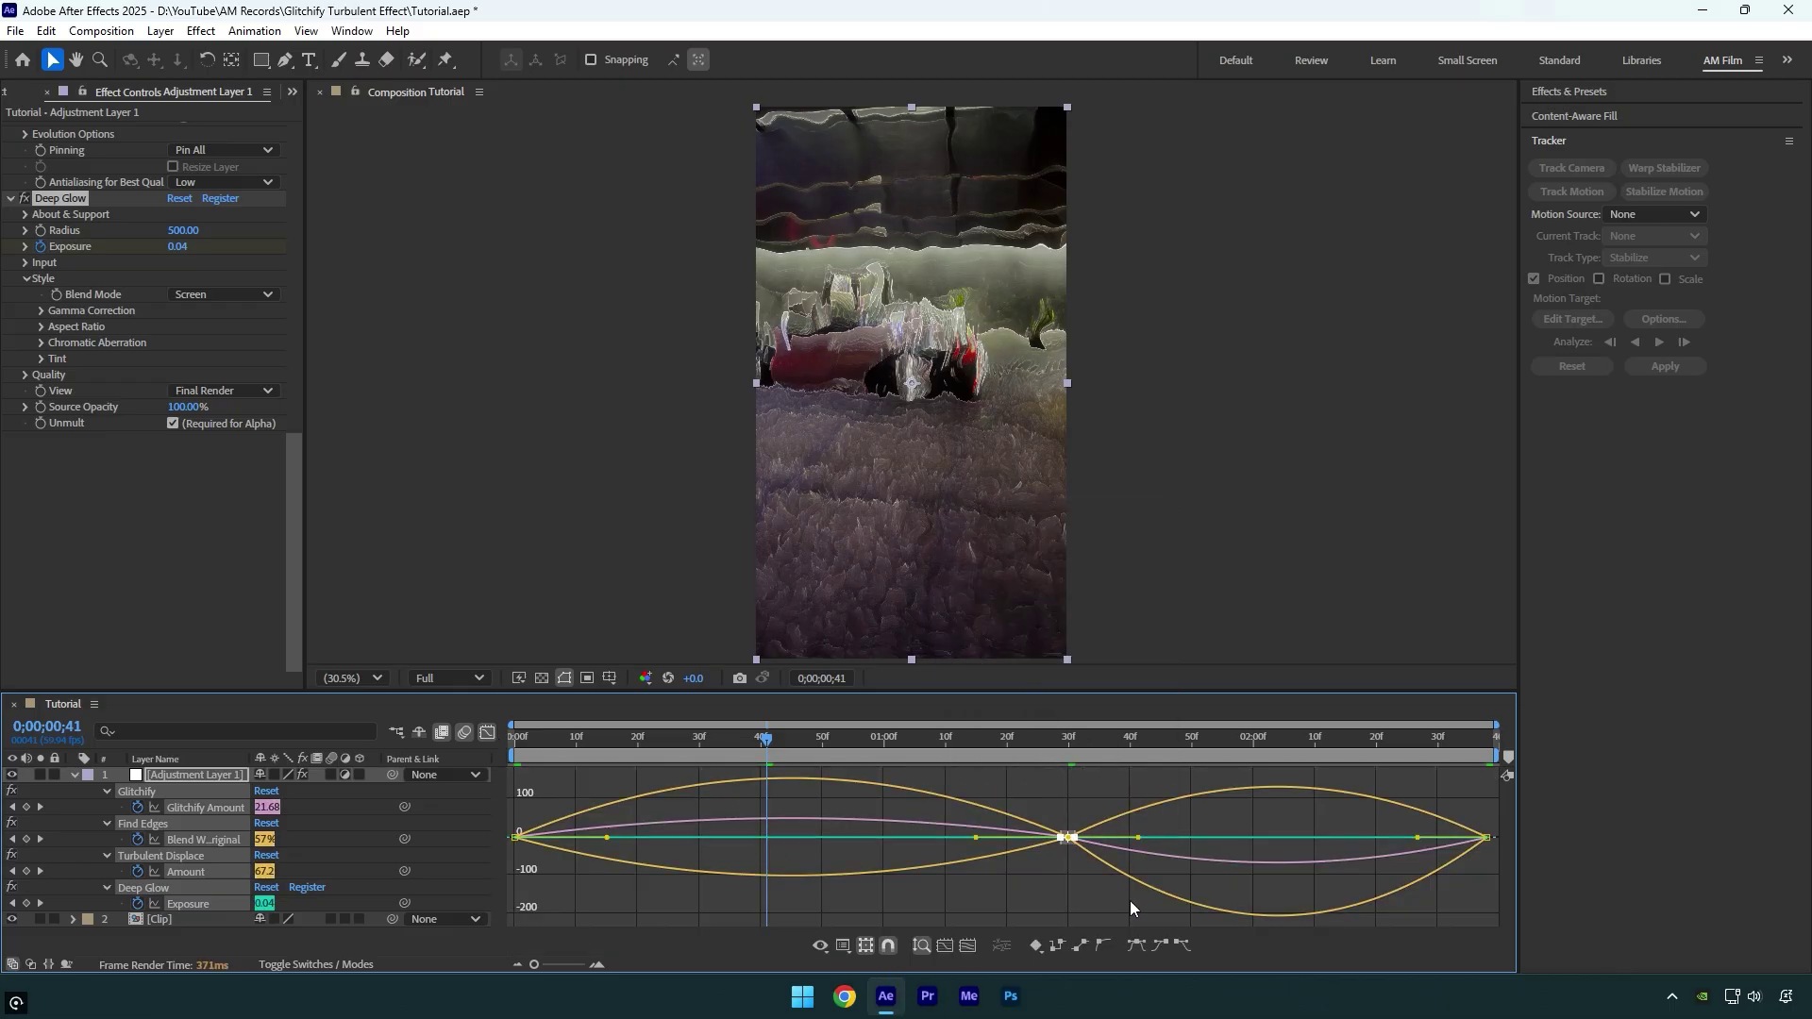
pyautogui.moveTo(977, 839); pyautogui.dragTo(830, 840)
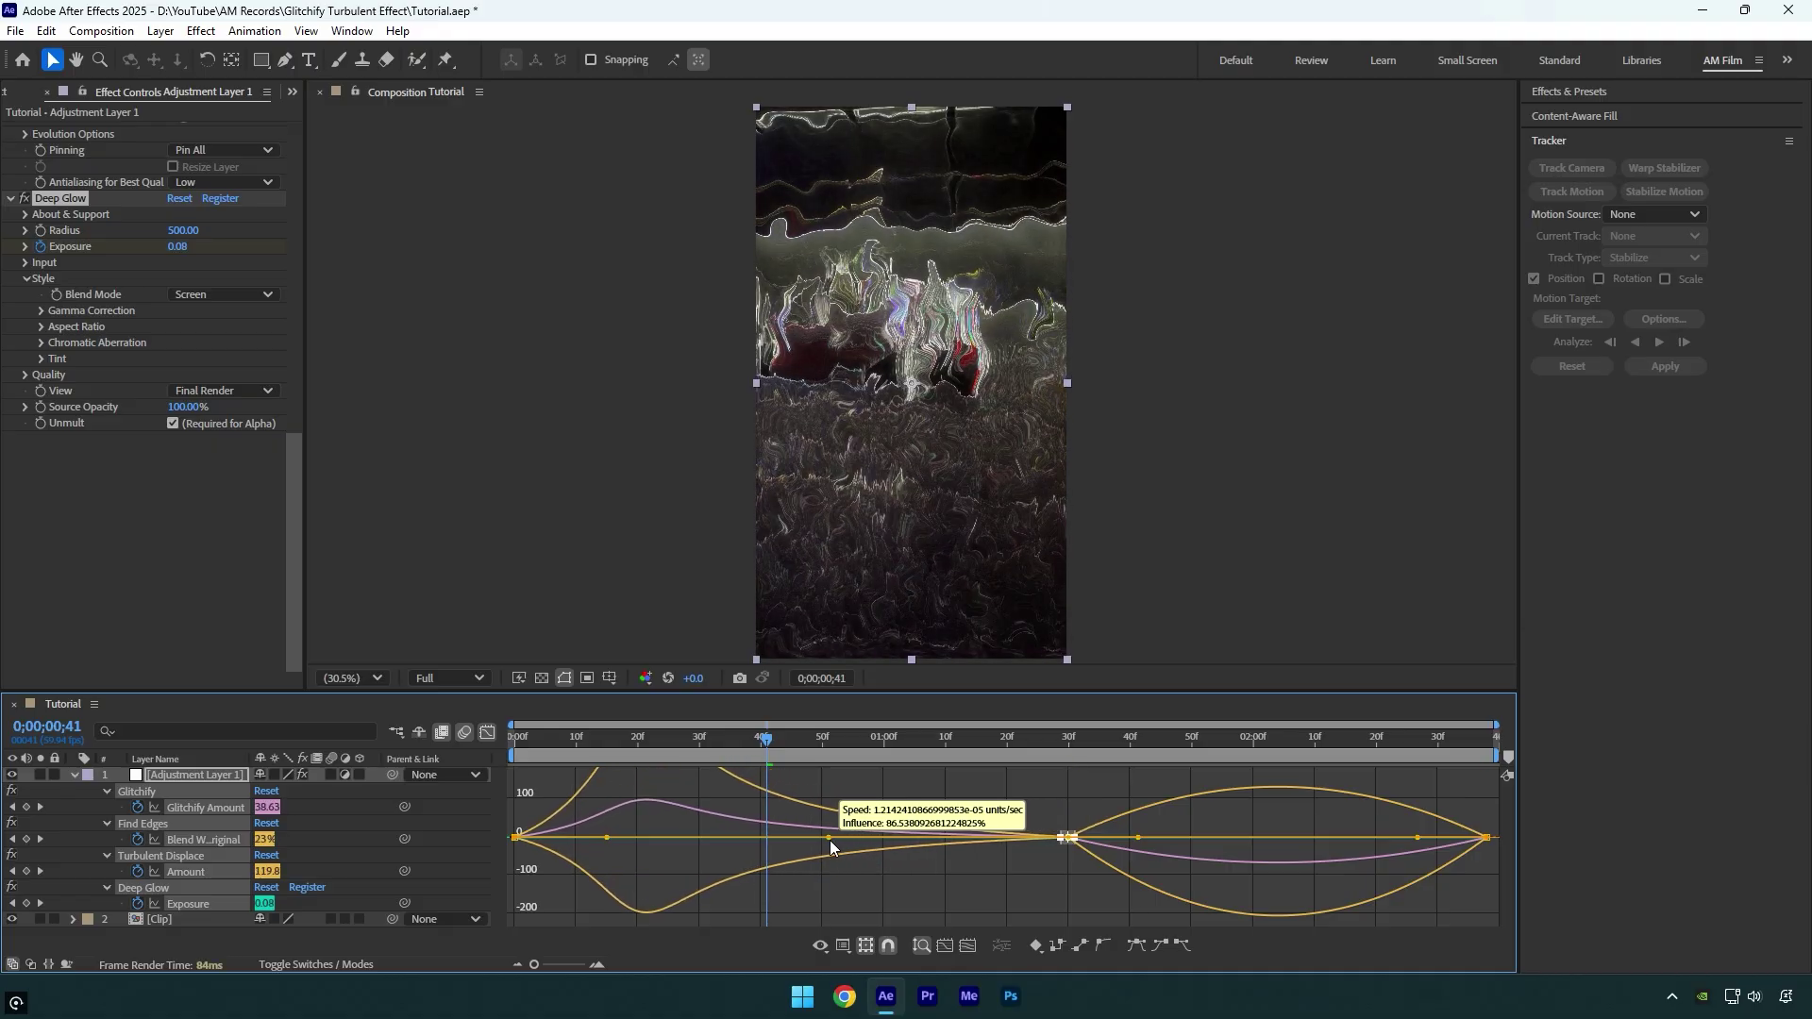
# Lengthen the easing into the final keyframes and preview the reshaped animation
pyautogui.moveTo(1356, 810); pyautogui.dragTo(1548, 895)
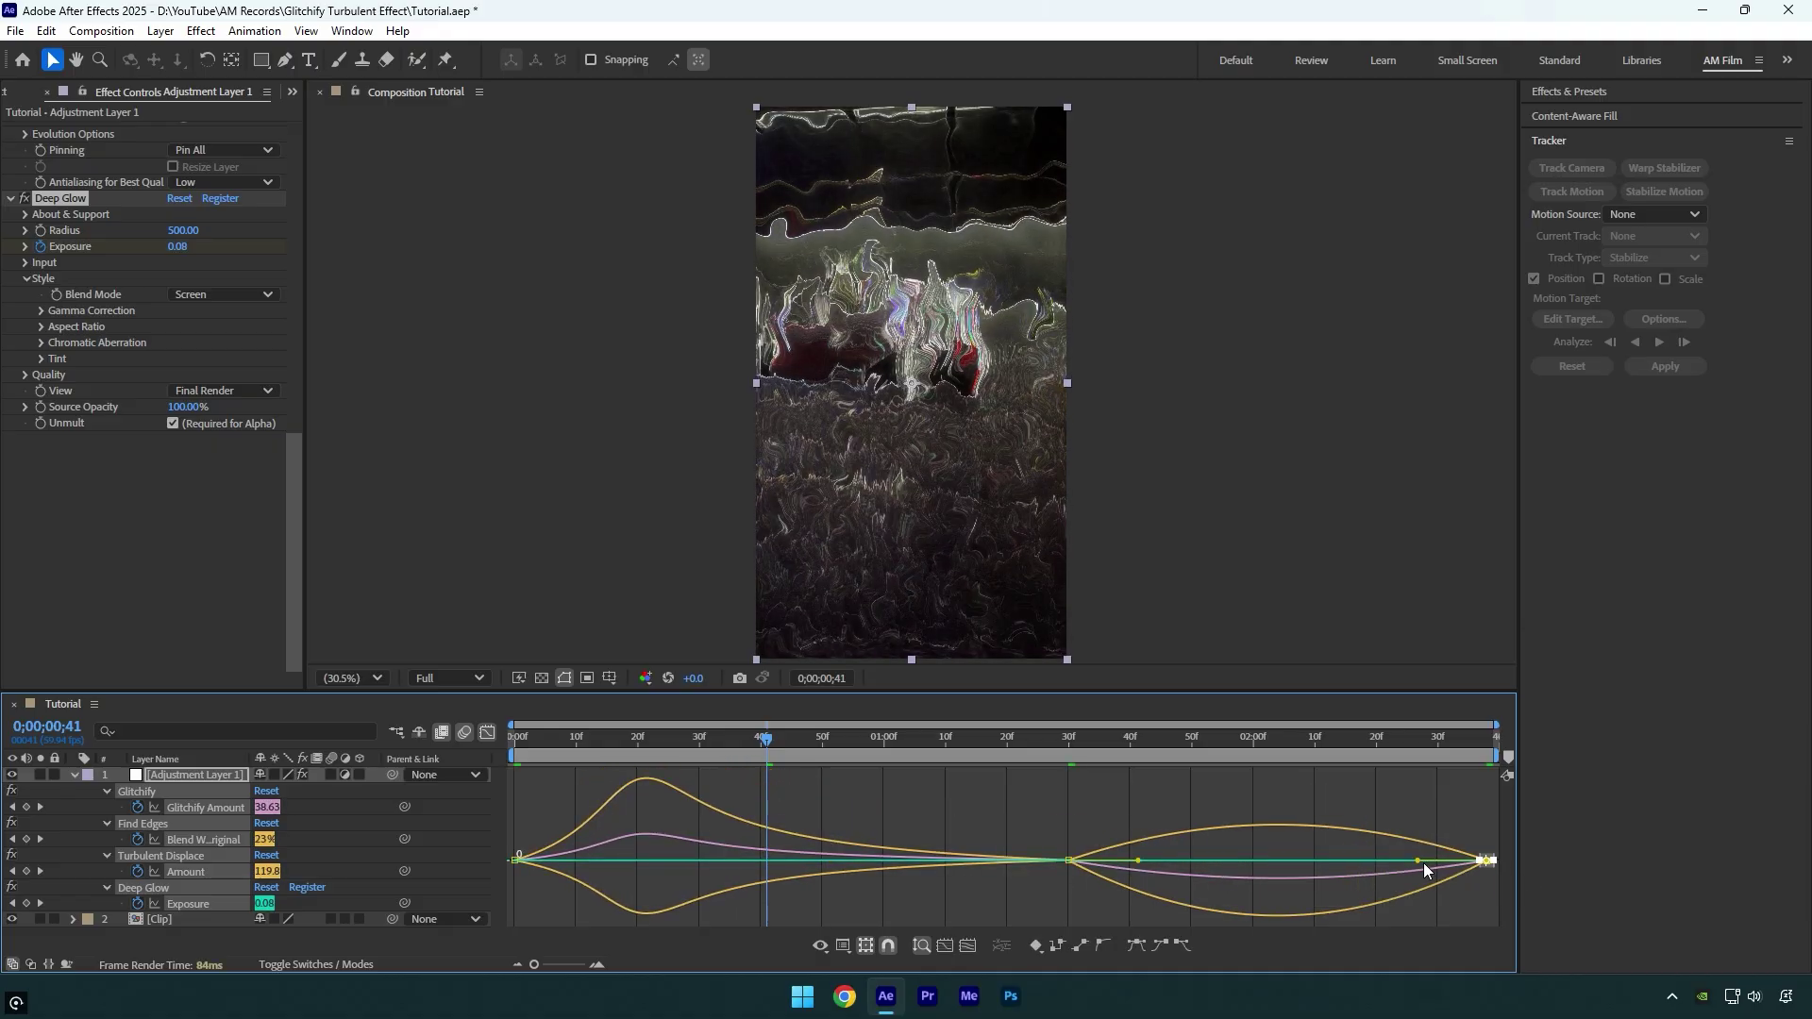
pyautogui.moveTo(1423, 864); pyautogui.dragTo(1279, 851)
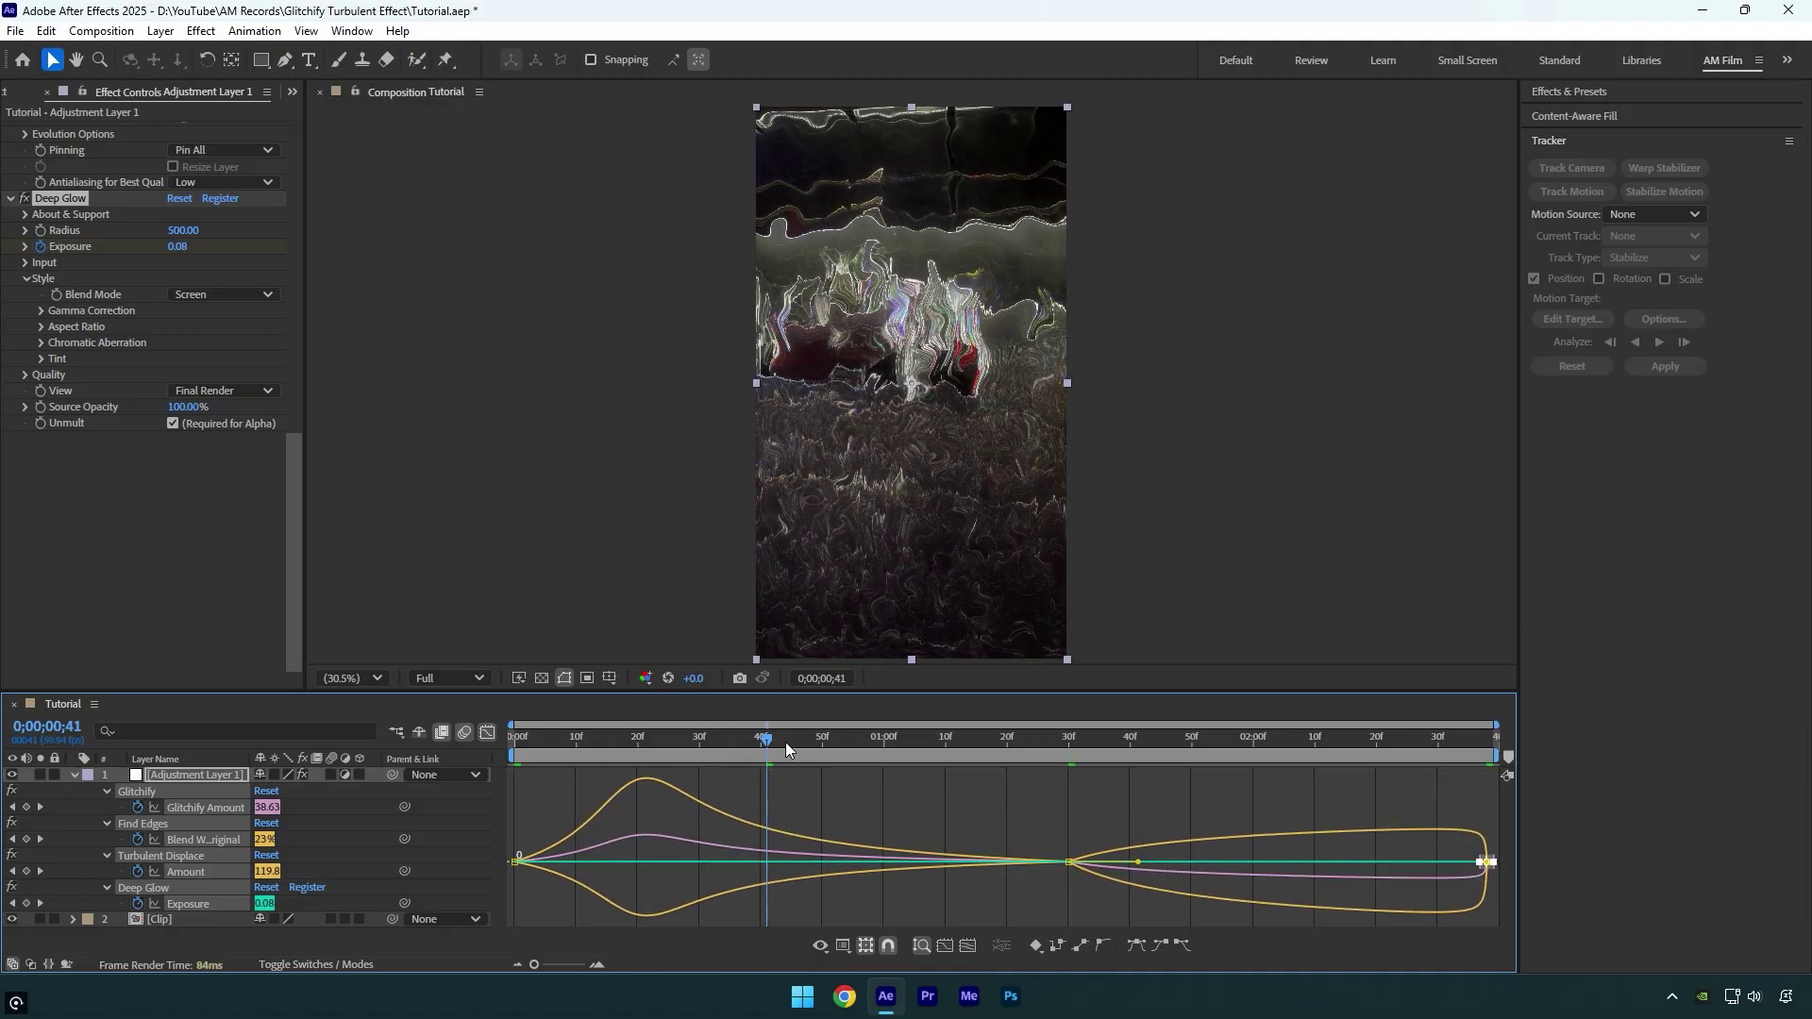
pyautogui.press('space')
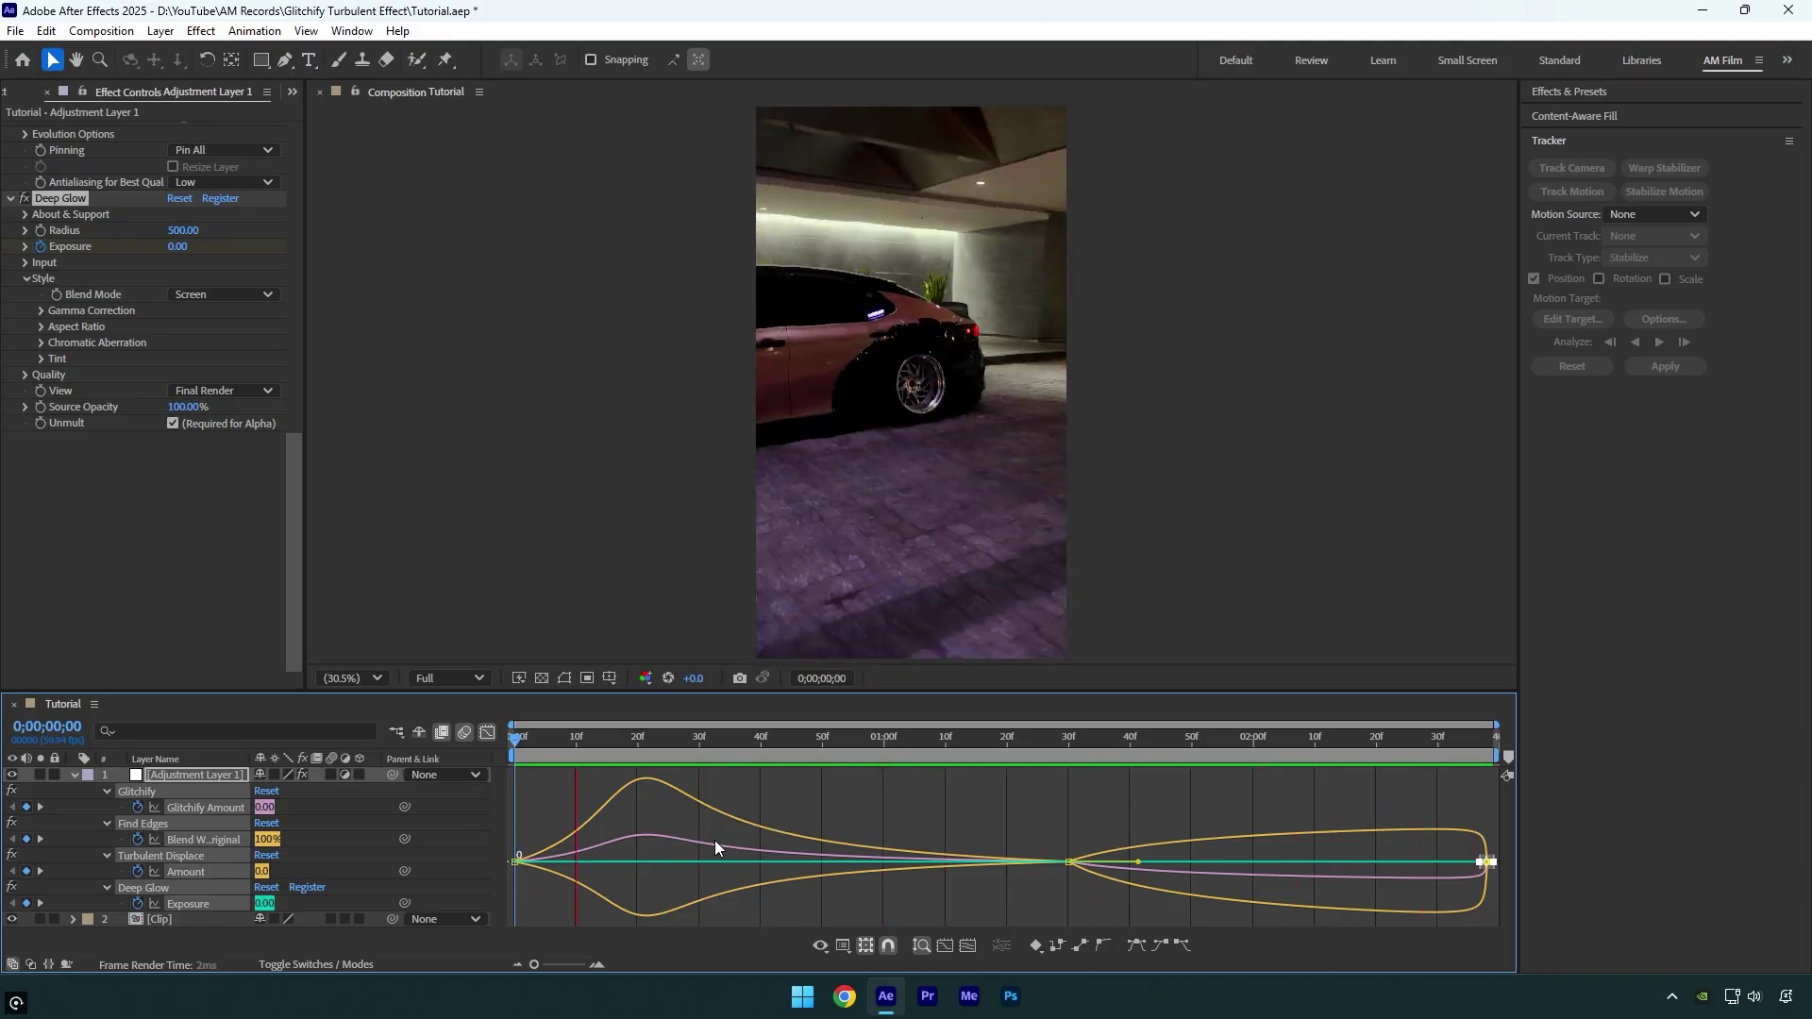
pyautogui.press('space')
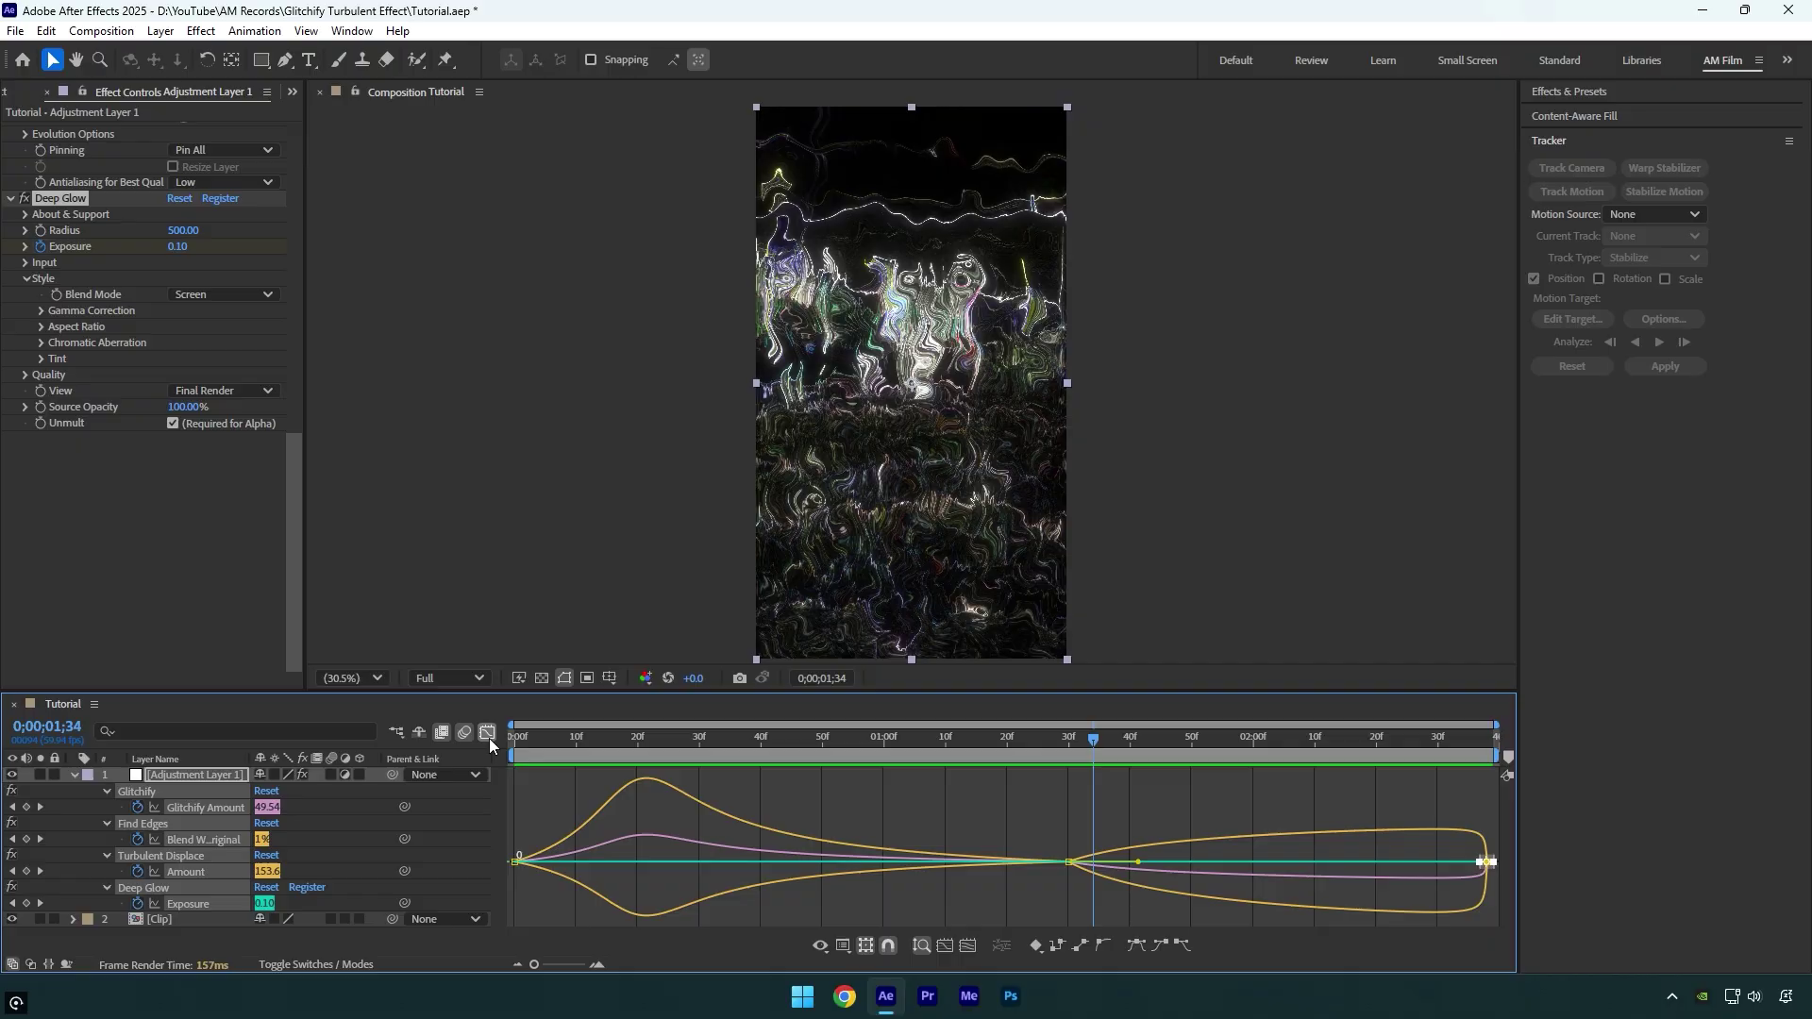
pyautogui.click(487, 734)
# Duplicate the Clip layer and move the copy above the adjustment layer
pyautogui.click(201, 778)
pyautogui.press('u')
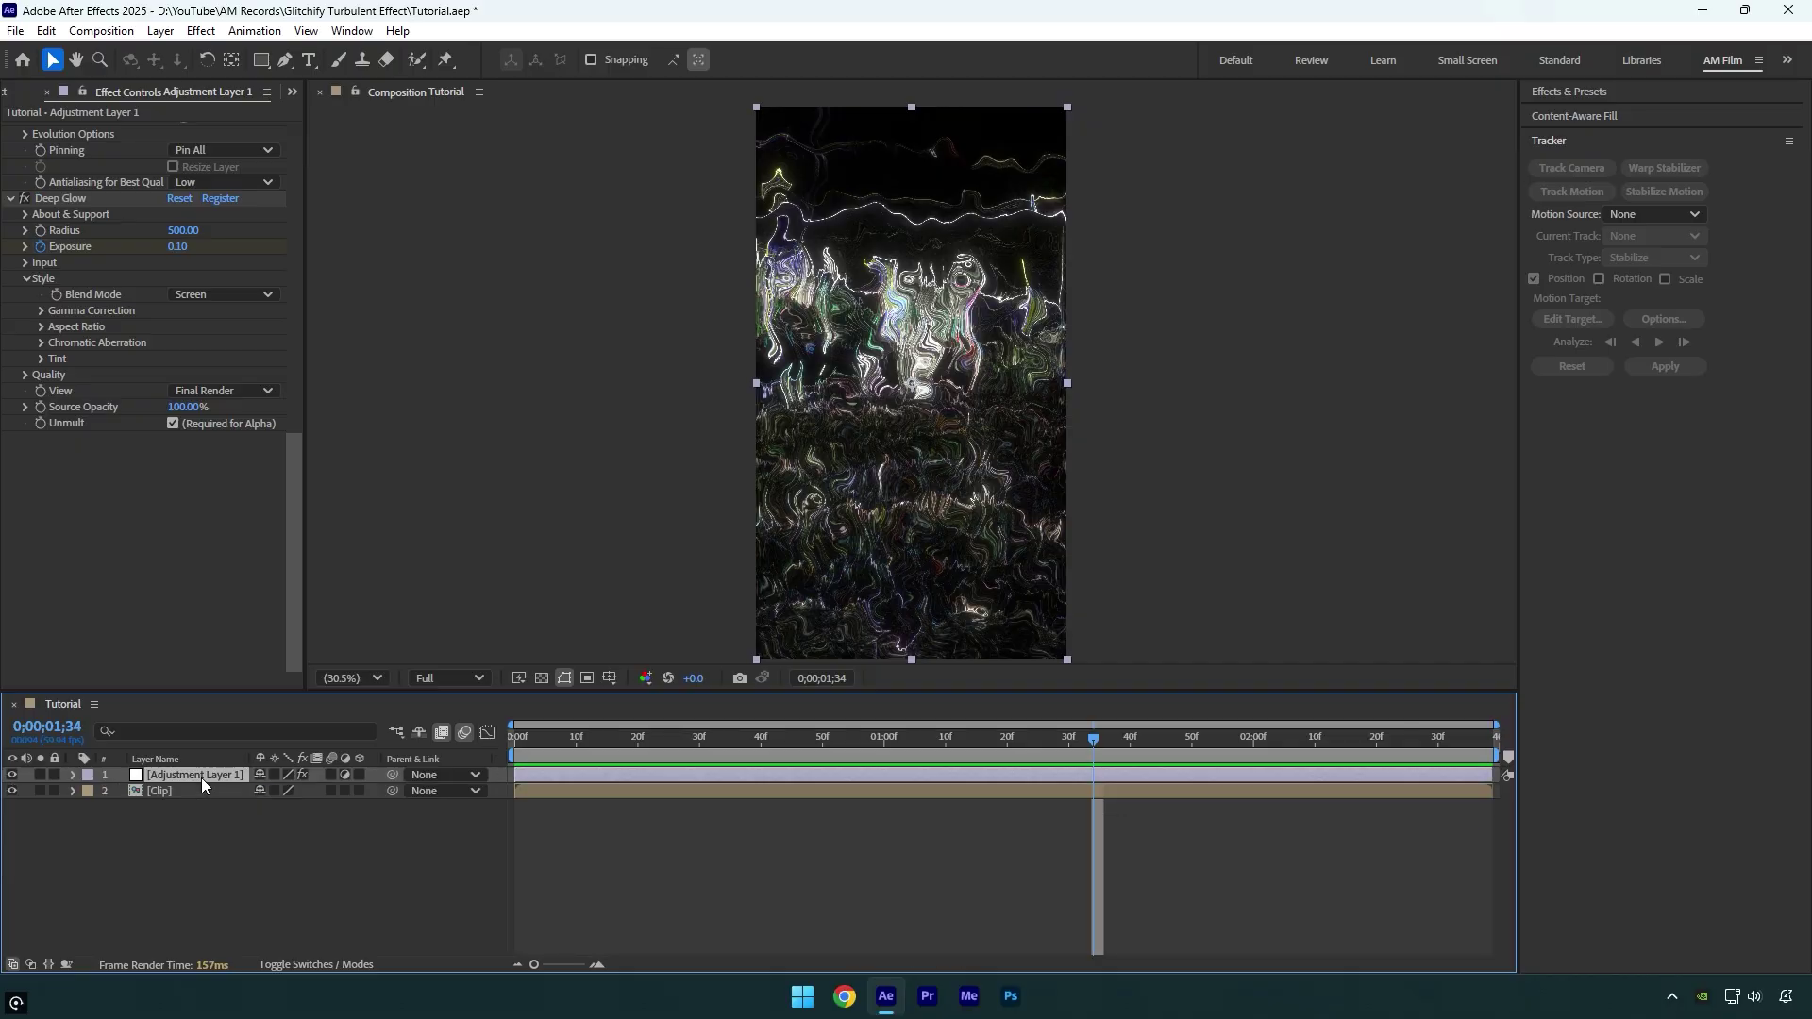
pyautogui.click(166, 791)
pyautogui.hotkey('ctrl', 'd')
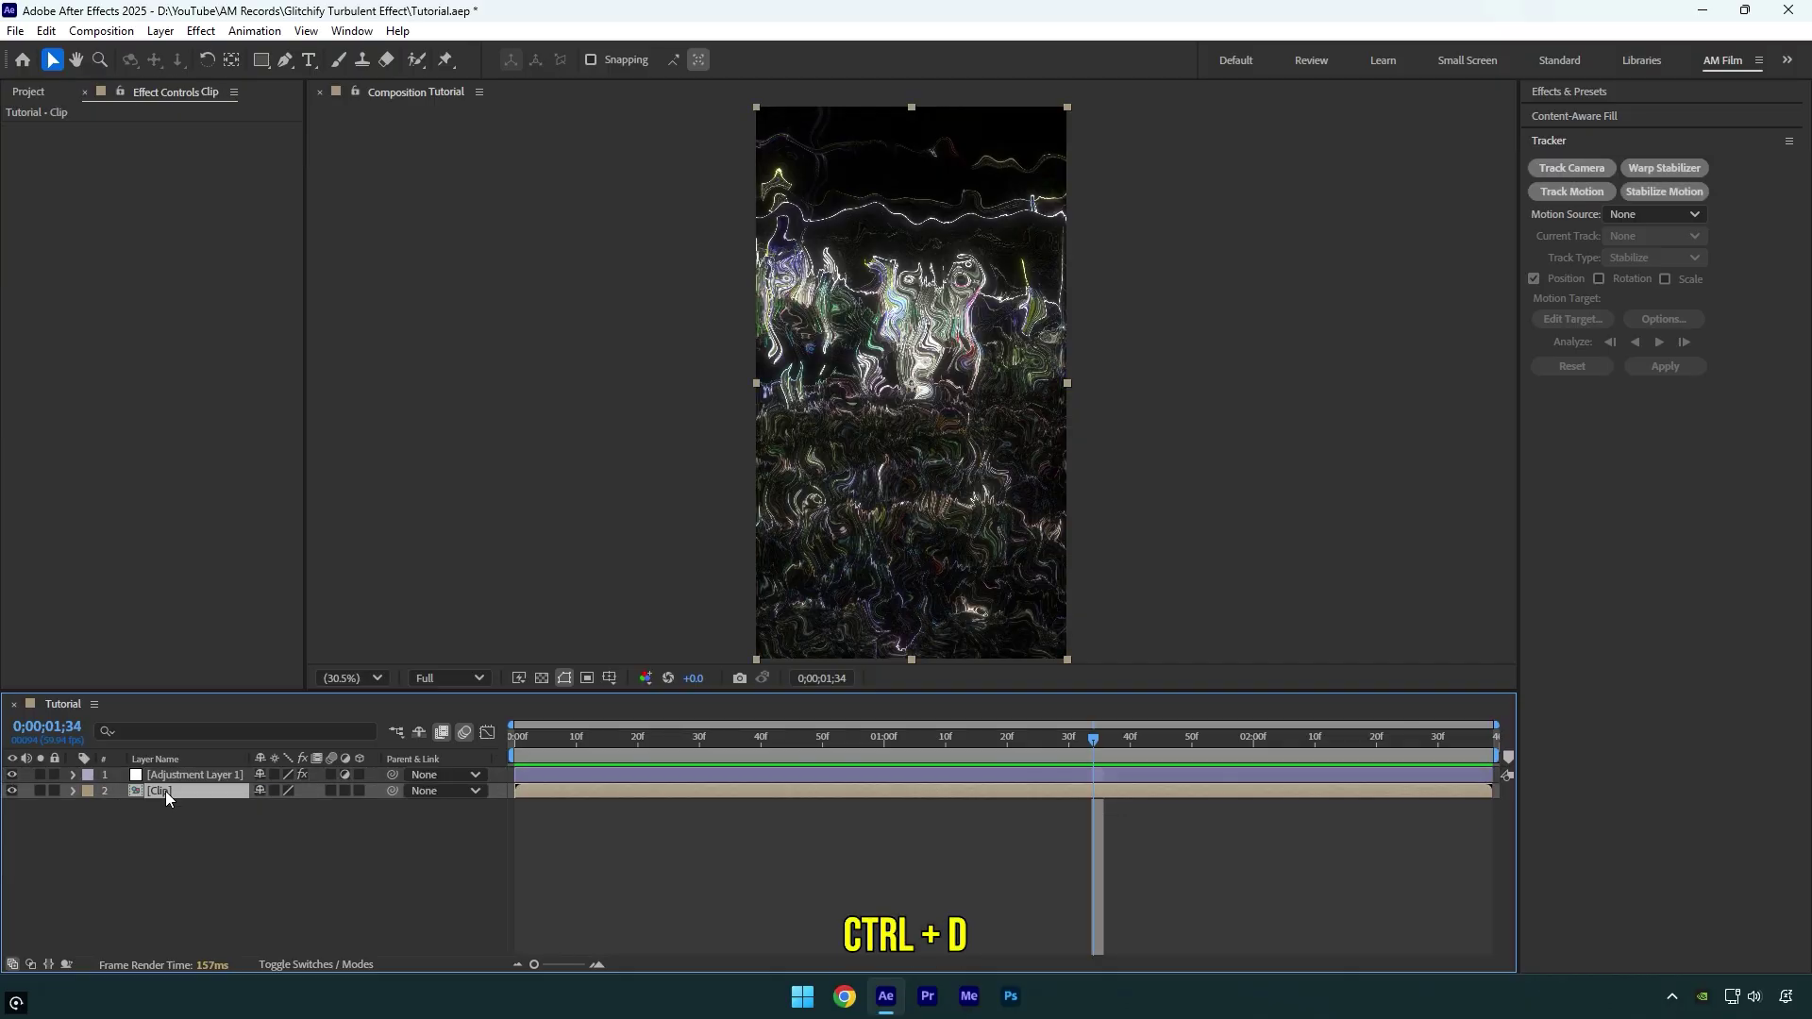
pyautogui.moveTo(160, 808); pyautogui.dragTo(171, 775)
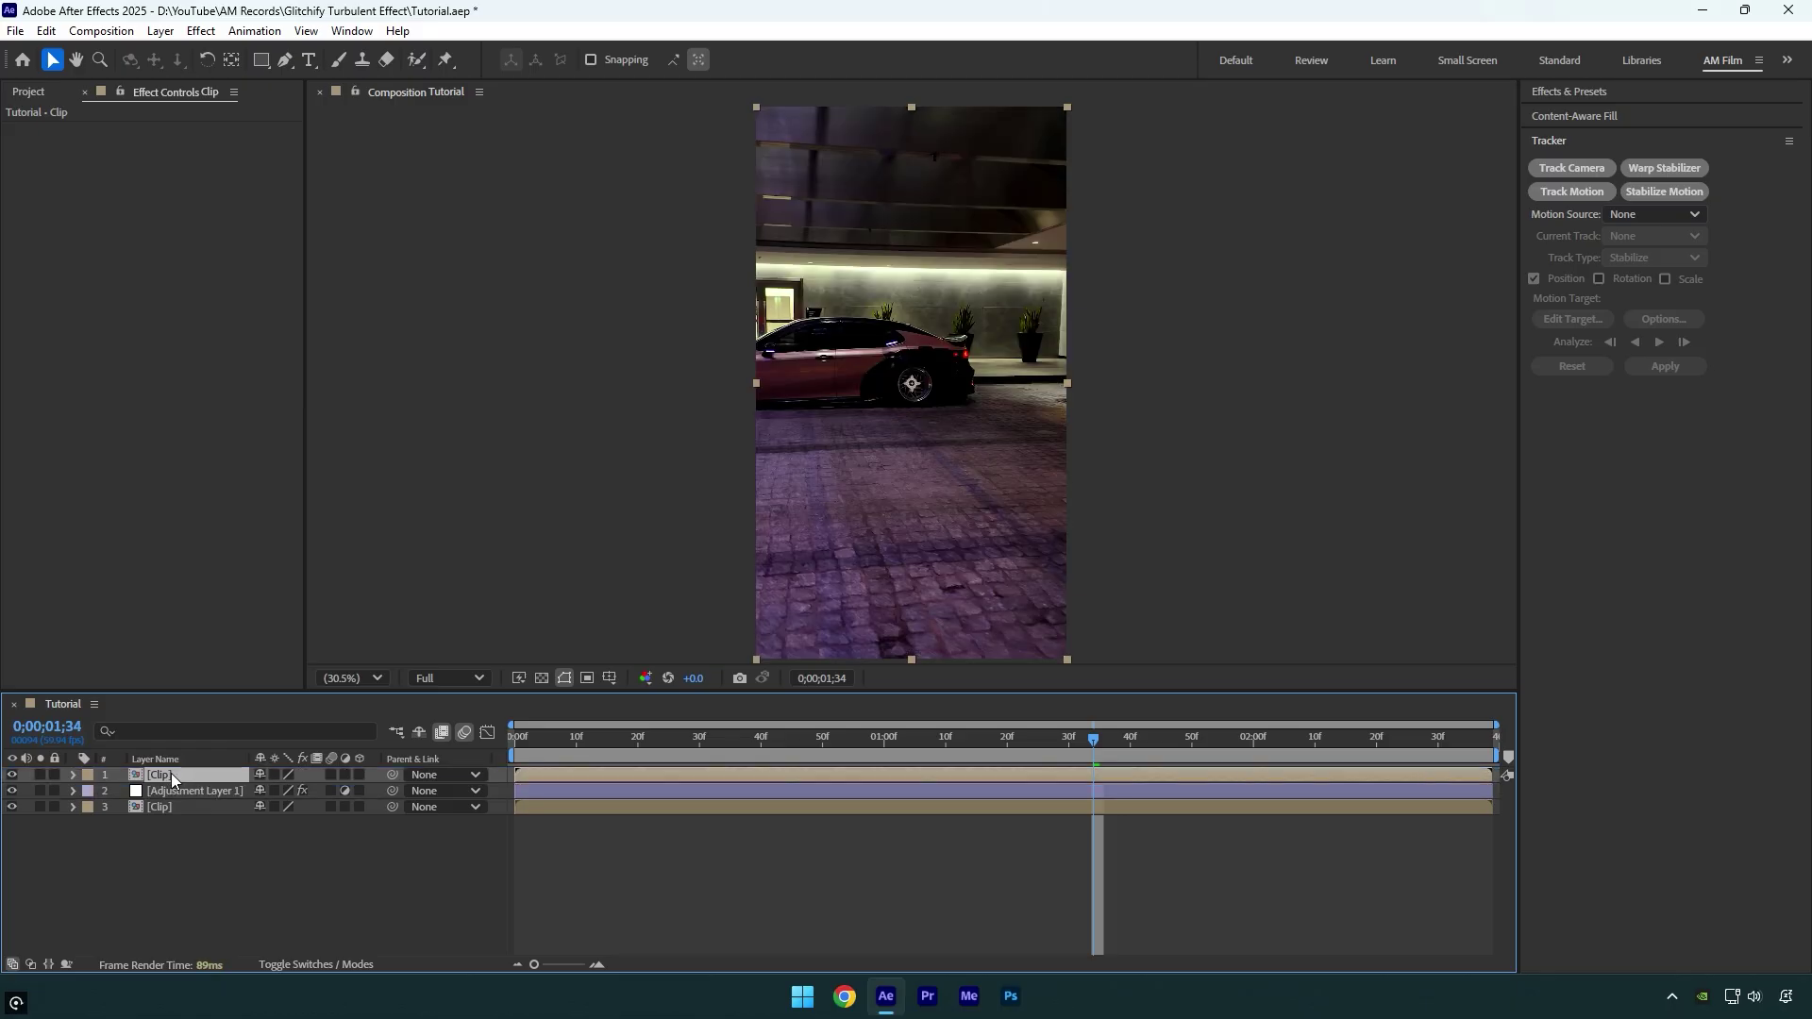
pyautogui.press('Home')
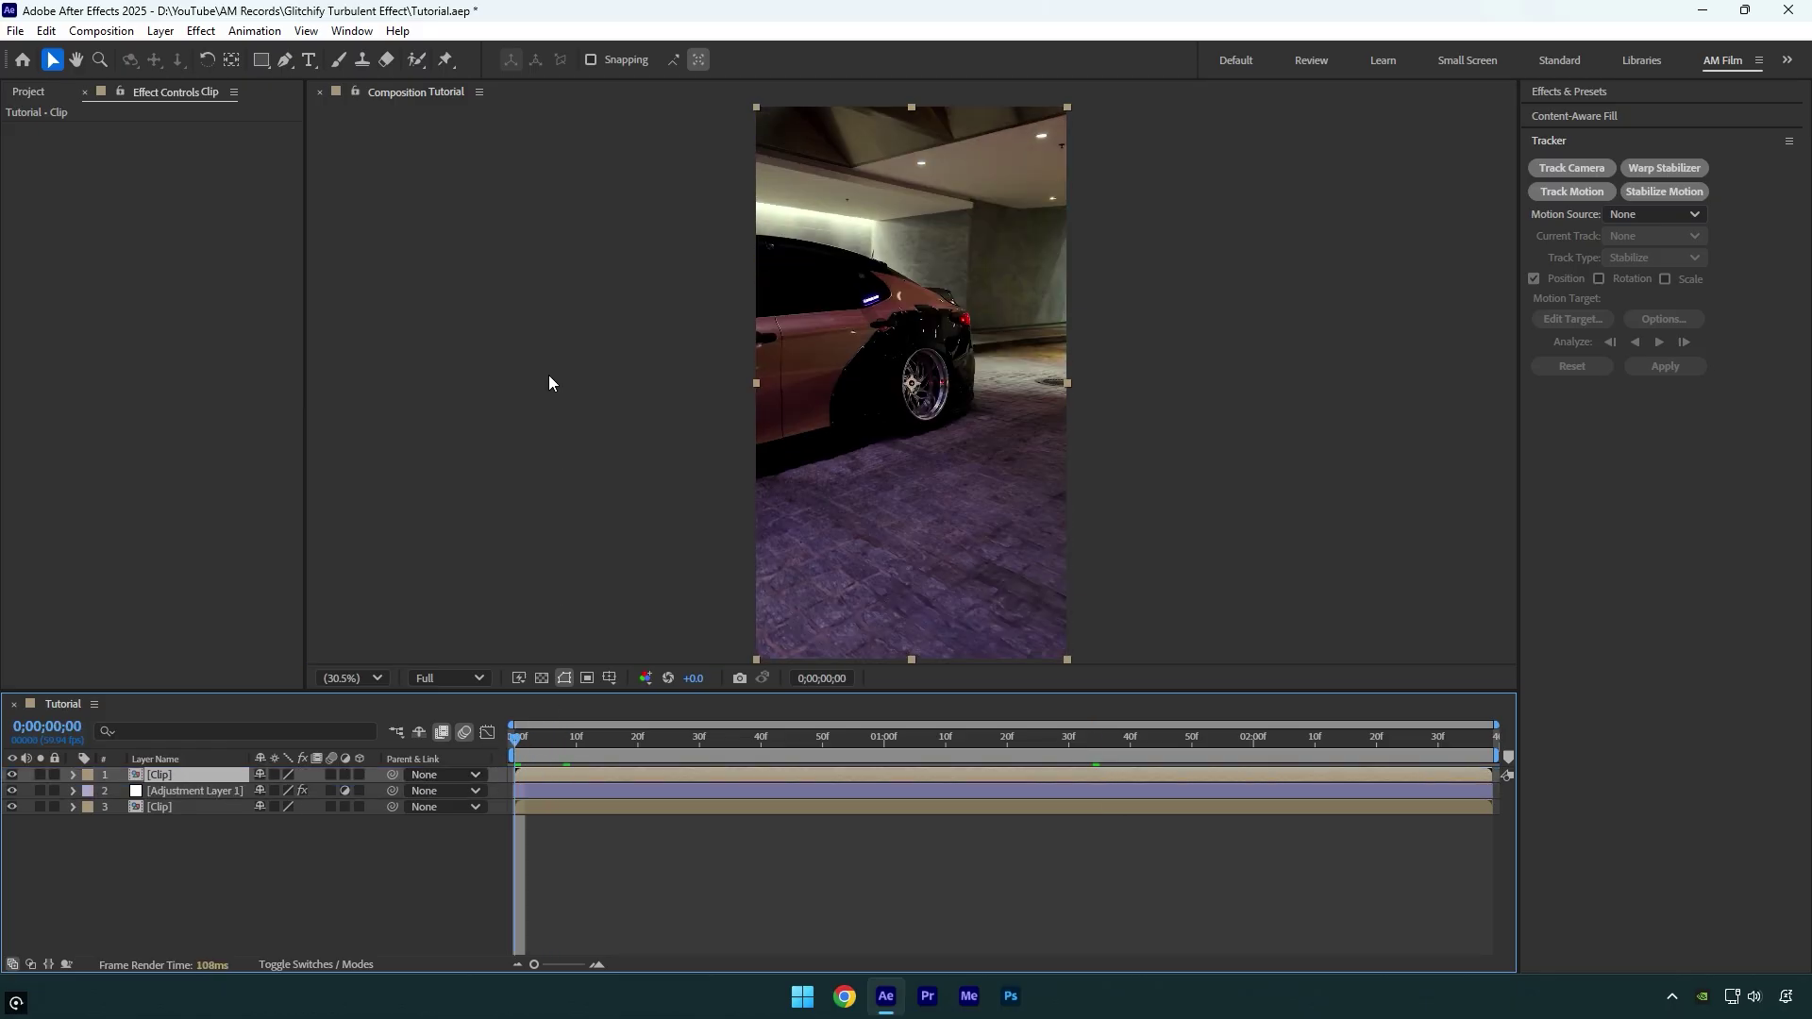
# Roto Brush the car on the top clip copy and freeze the matte across the clip
pyautogui.click(416, 60)
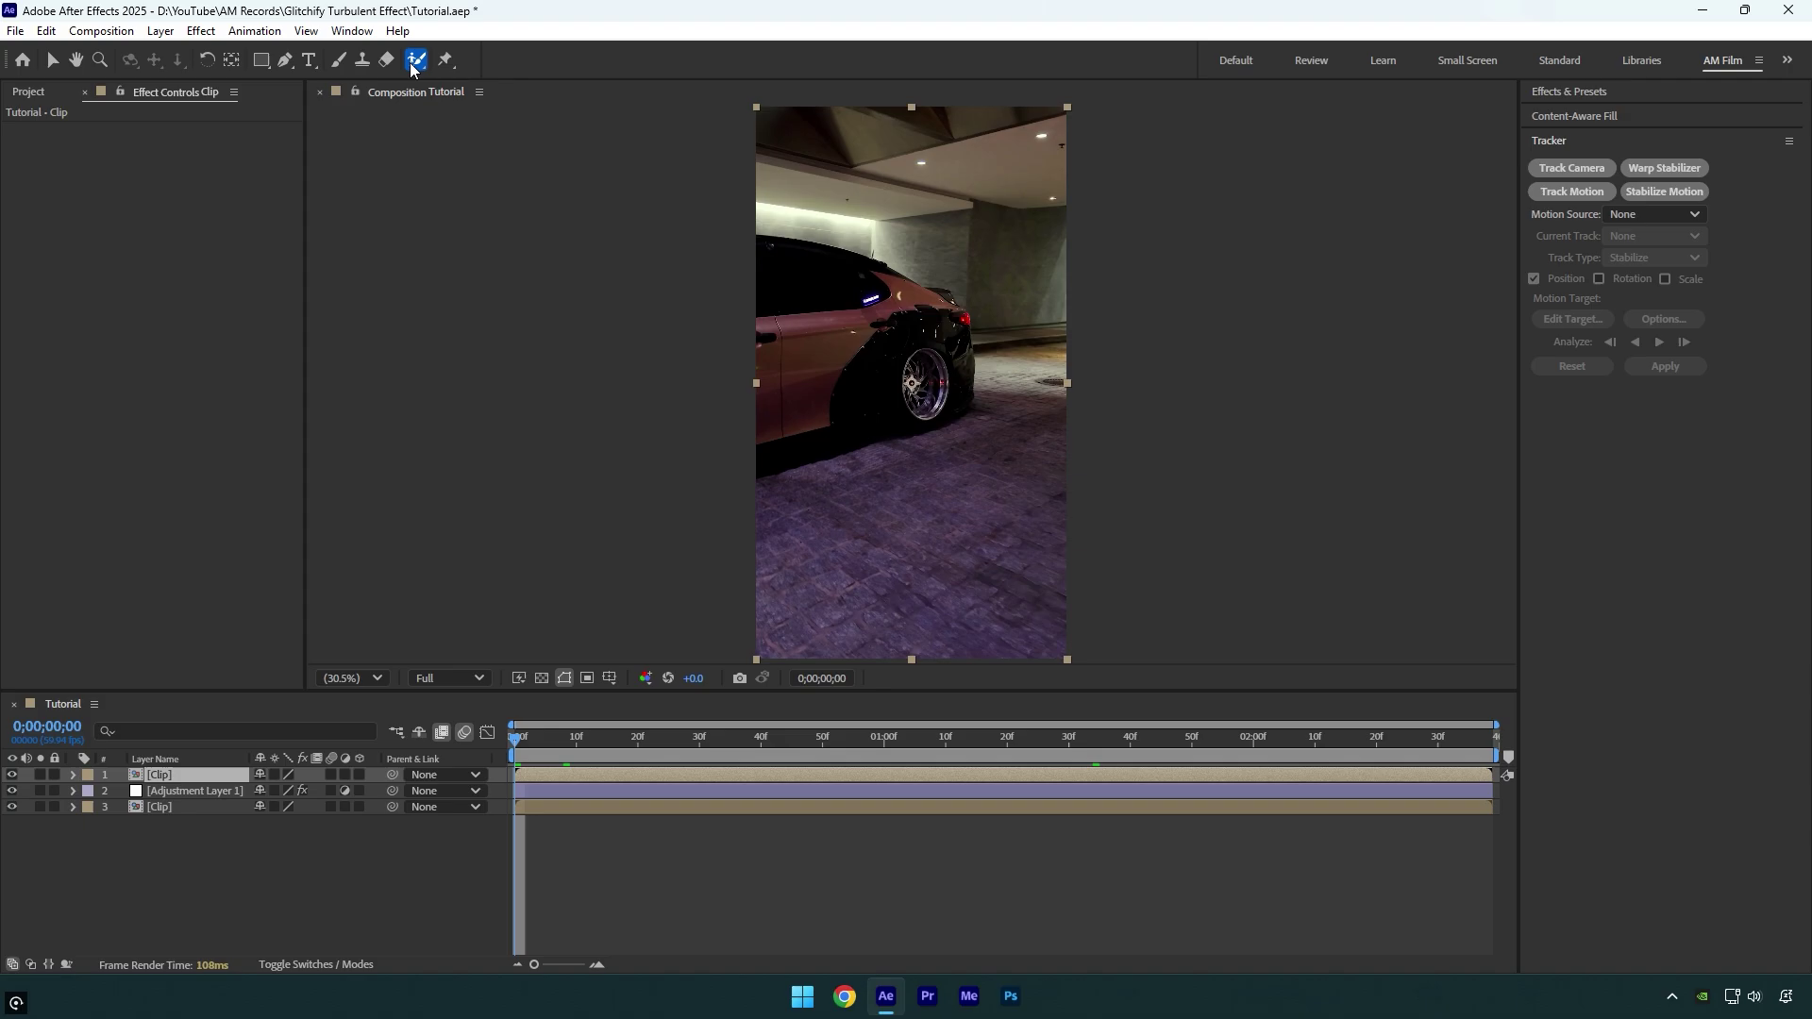
pyautogui.doubleClick(887, 351)
pyautogui.moveTo(884, 276)
pyautogui.mouseDown()
pyautogui.moveTo(881, 394)
pyautogui.moveTo(948, 368)
pyautogui.mouseUp()
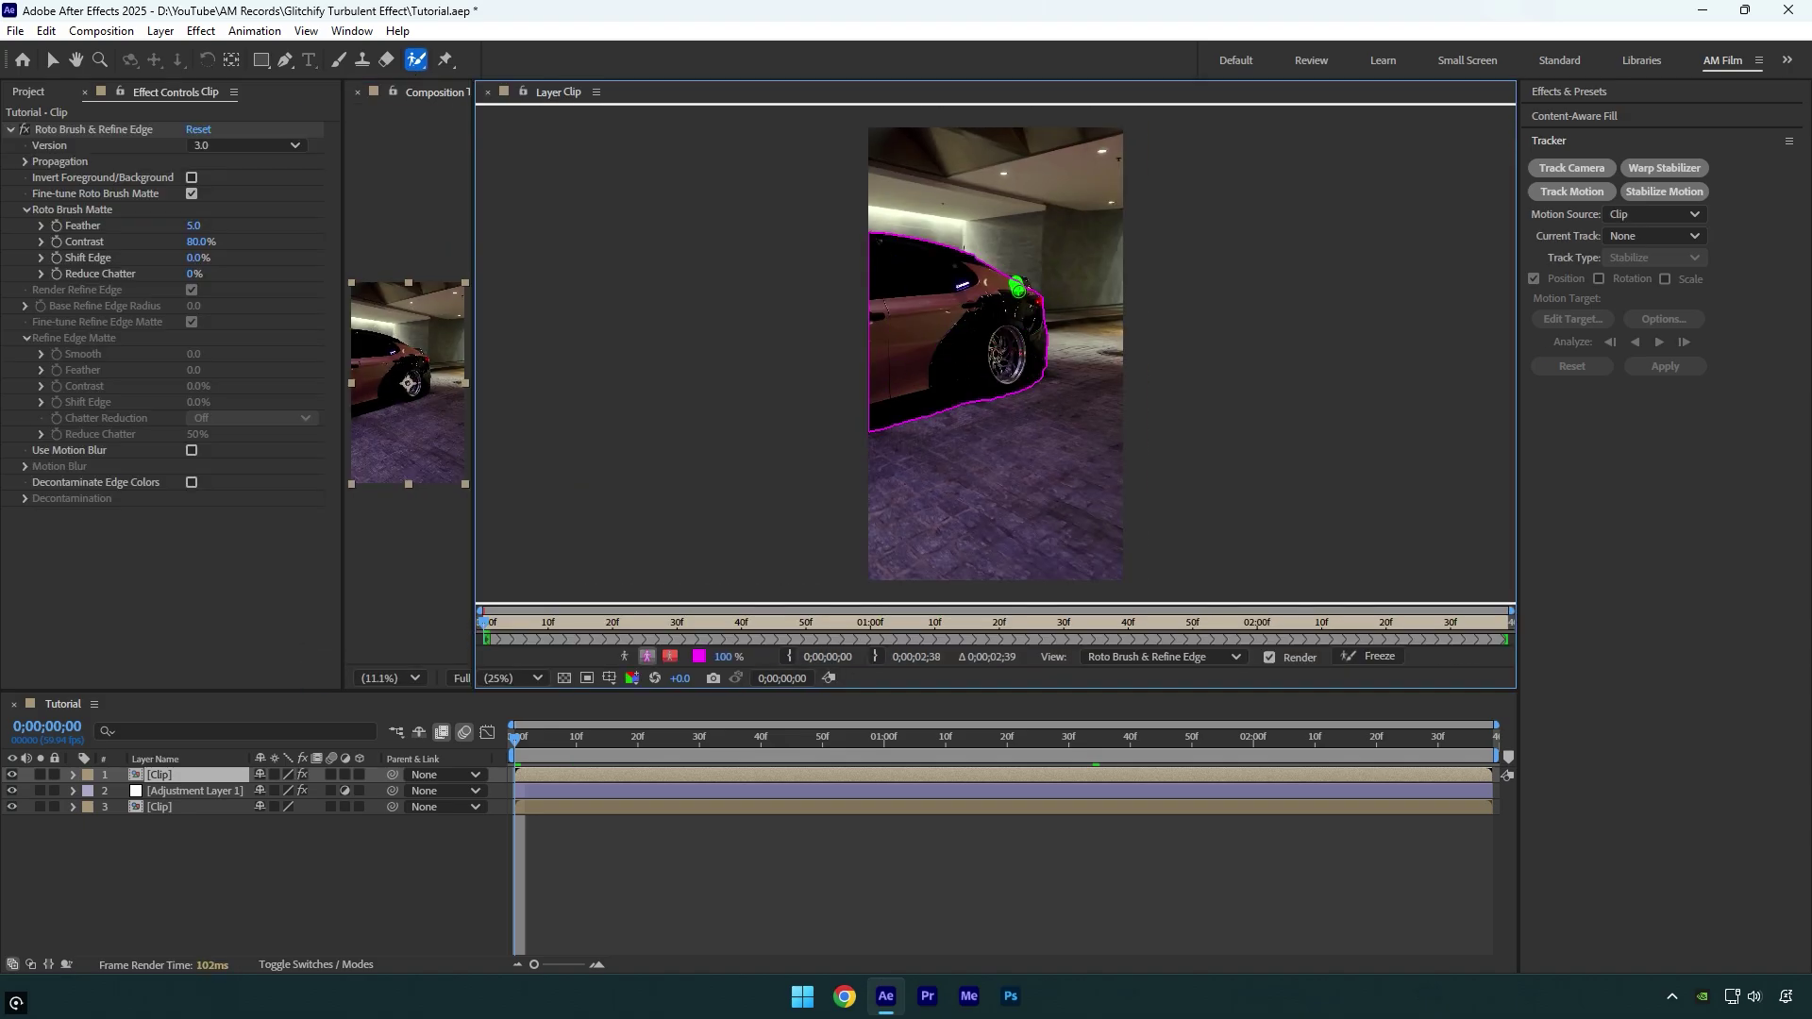
pyautogui.moveTo(1031, 312); pyautogui.dragTo(1029, 292)
pyautogui.click(1379, 659)
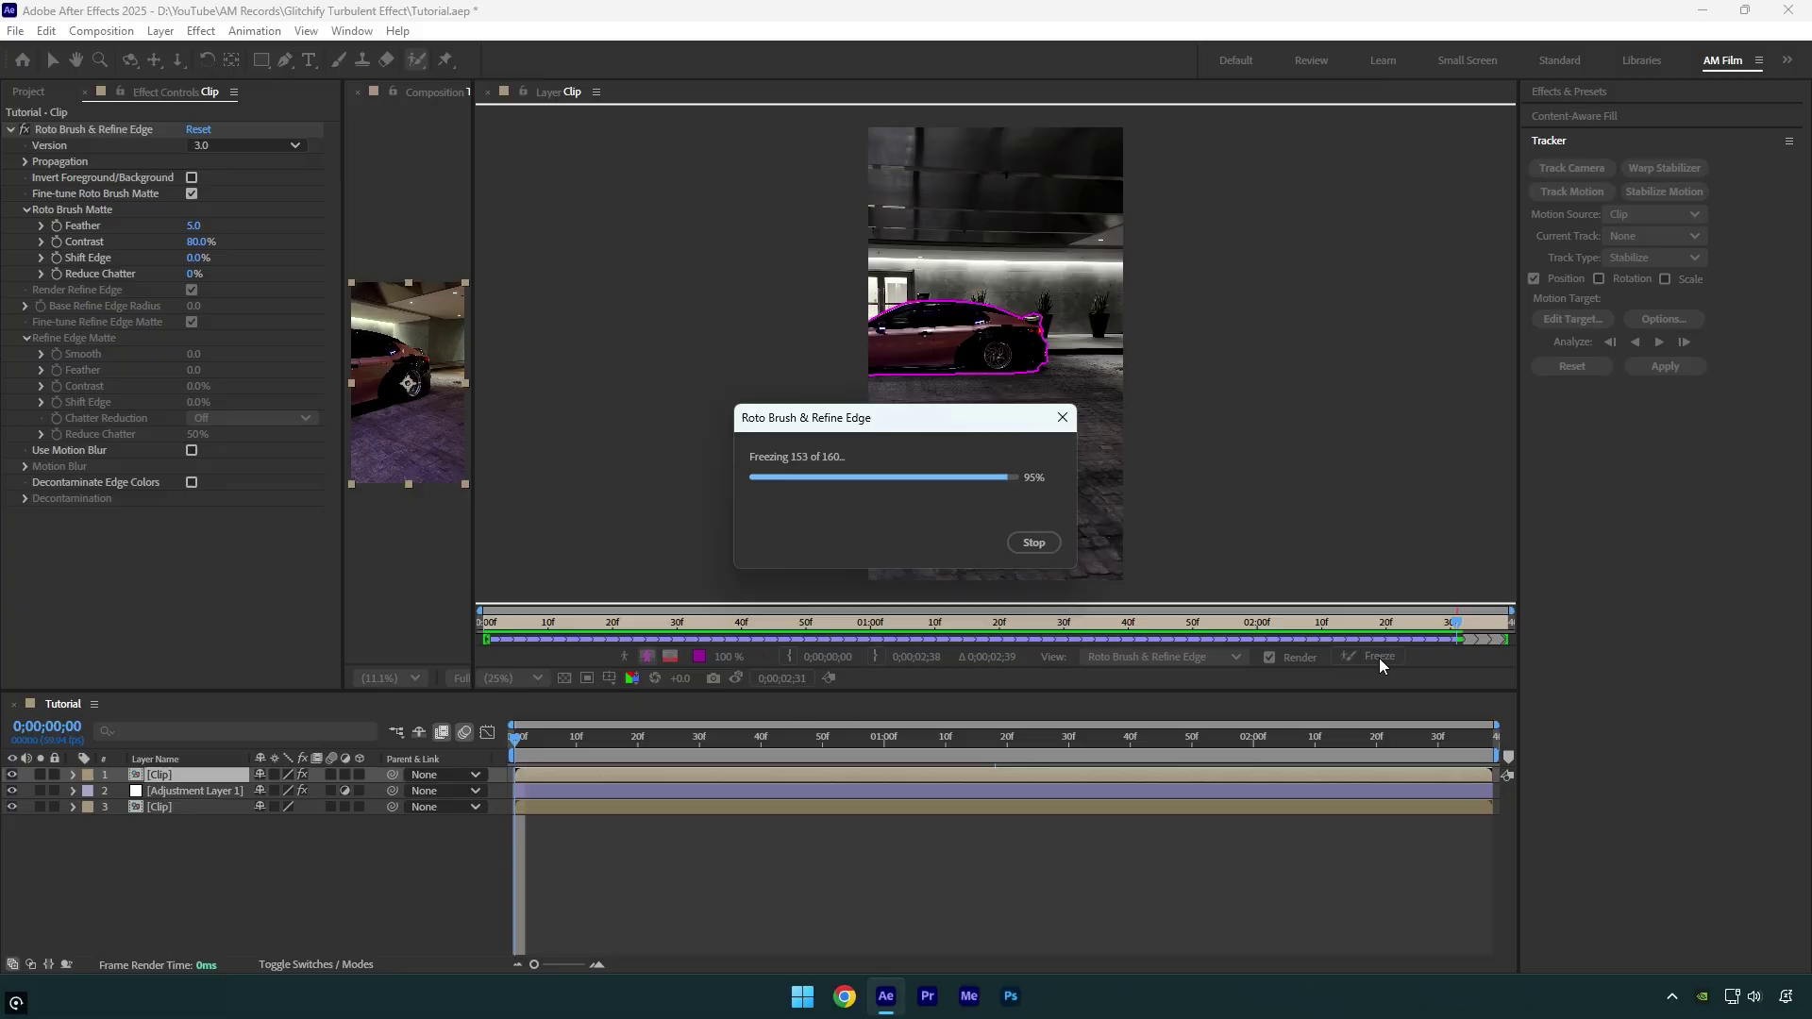
pyautogui.click(487, 93)
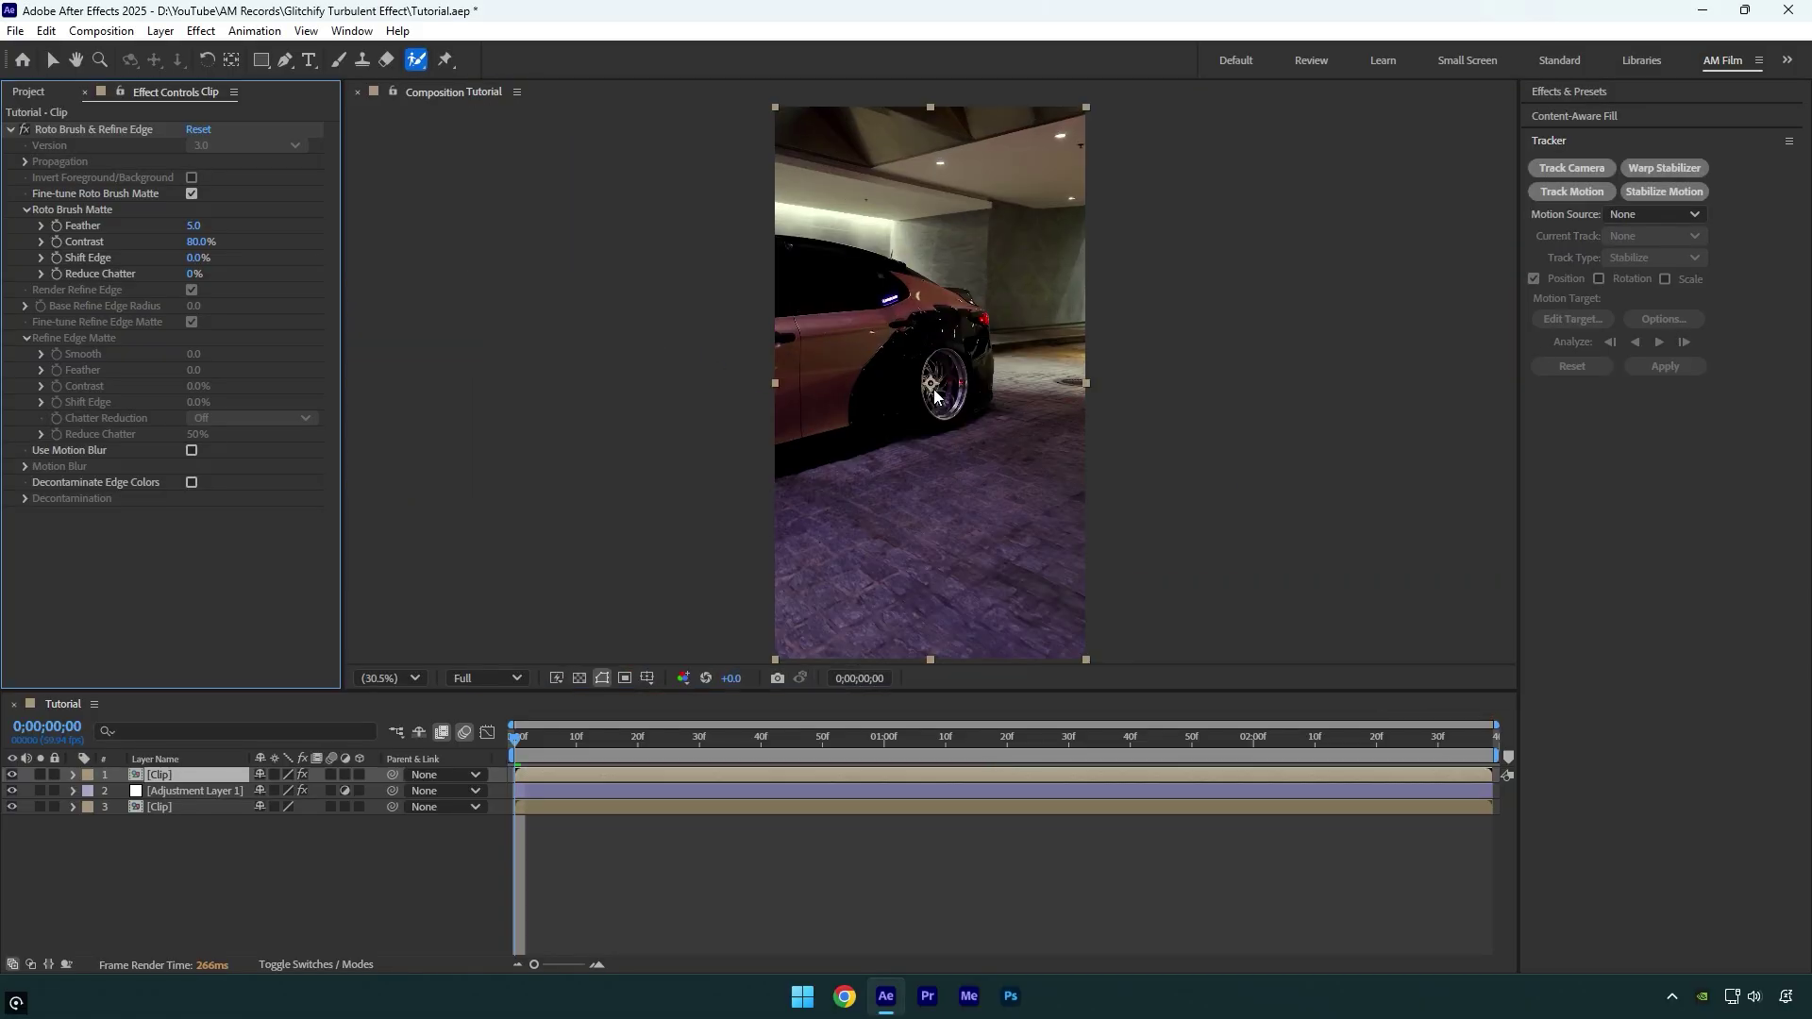
pyautogui.press('space')
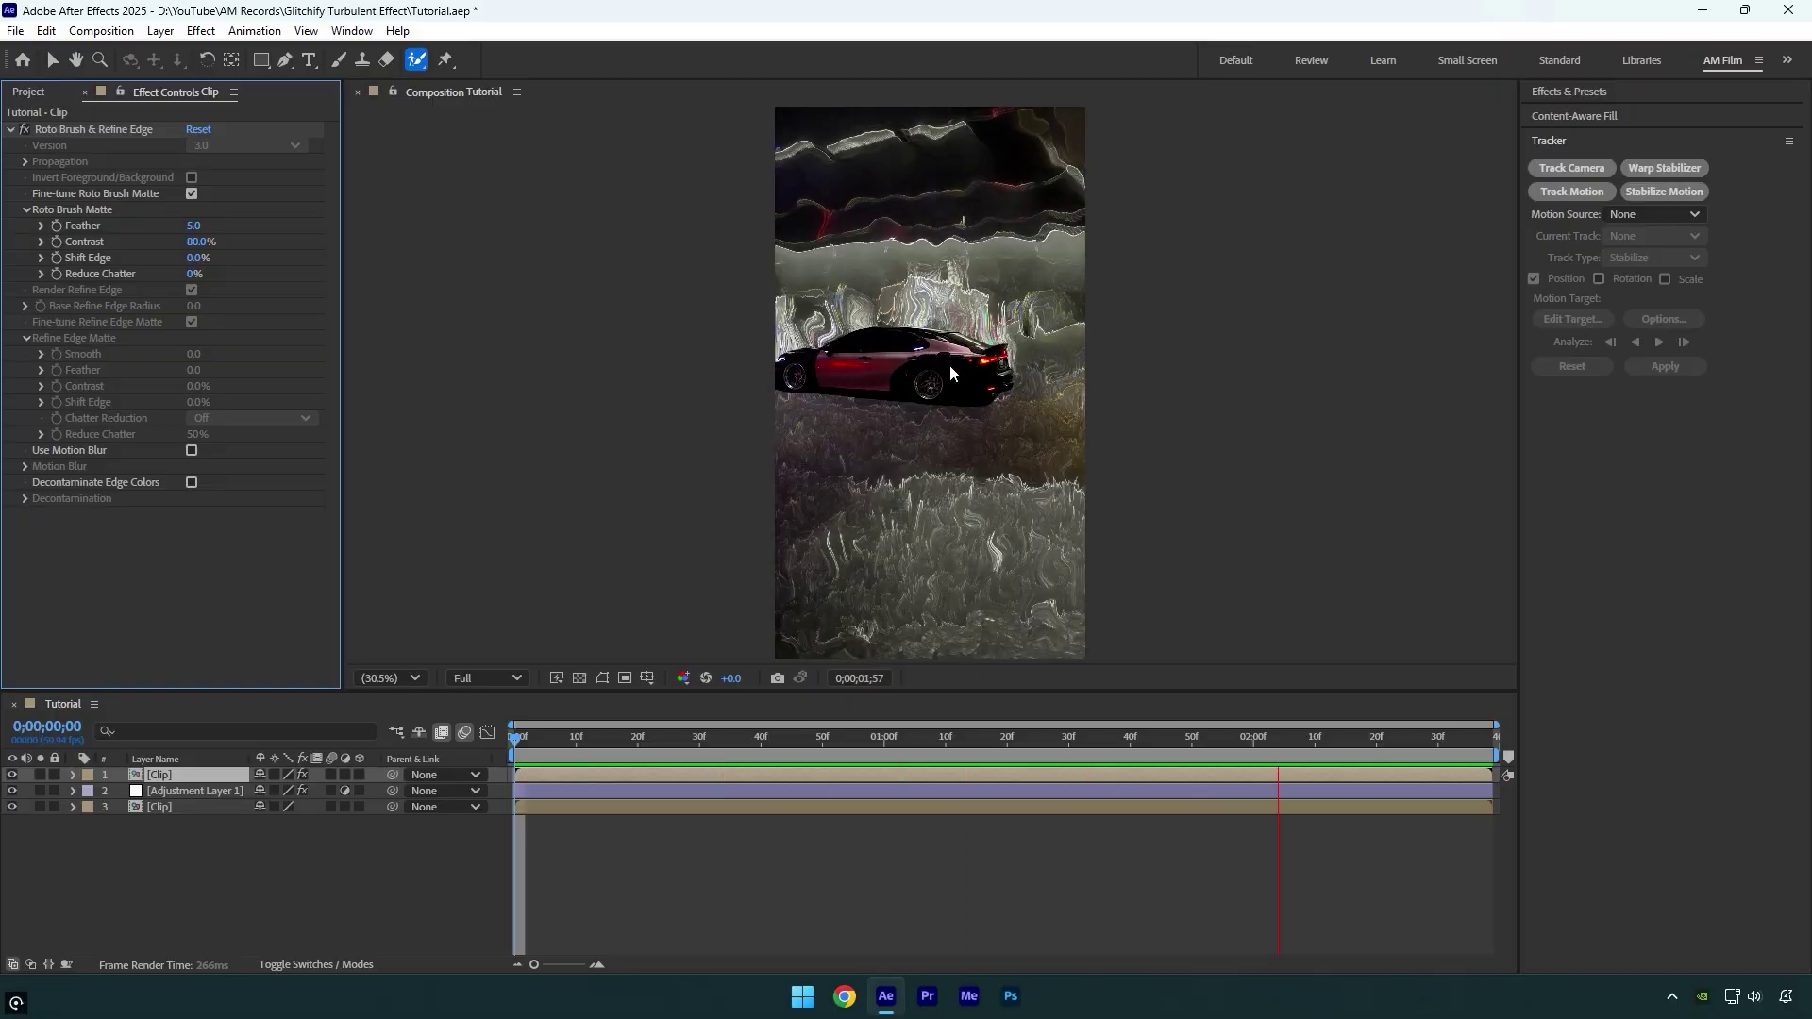
pyautogui.press('space')
pyautogui.moveTo(769, 759); pyautogui.dragTo(872, 753)
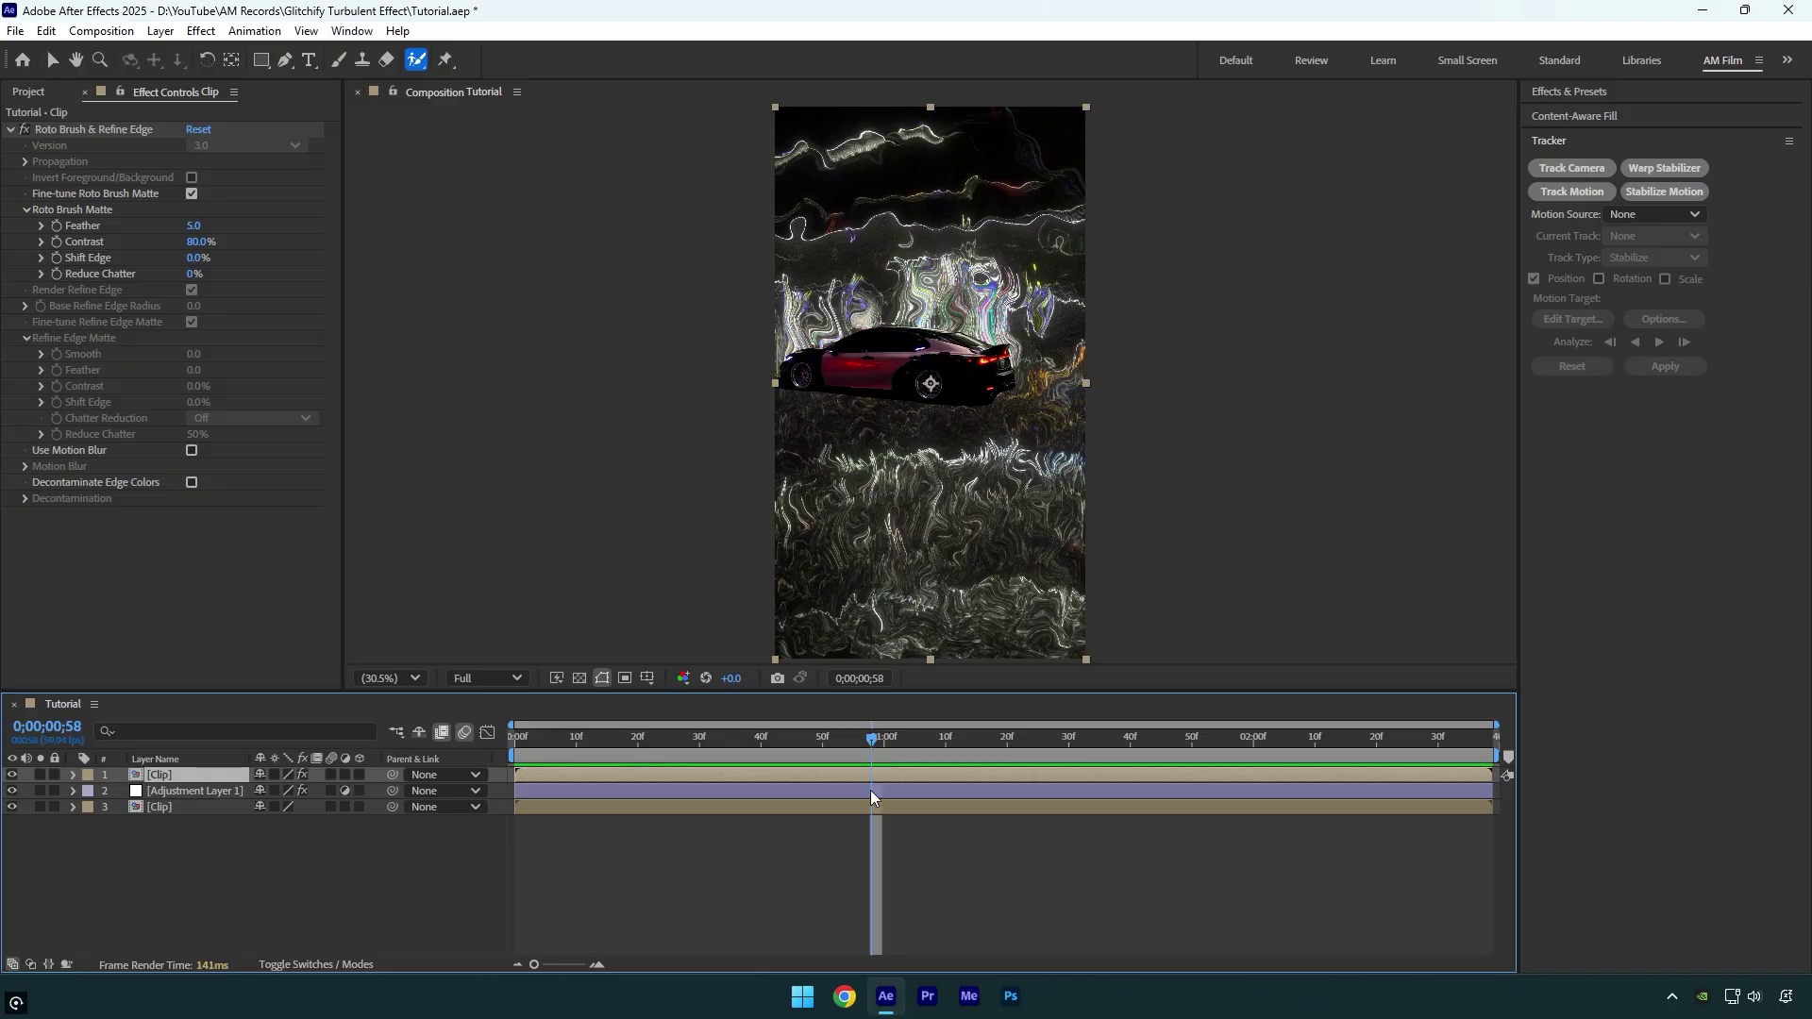
# Mask Adjustment Layer 1 with a rectangle above the car and bring up its Mask Feather
pyautogui.click(844, 793)
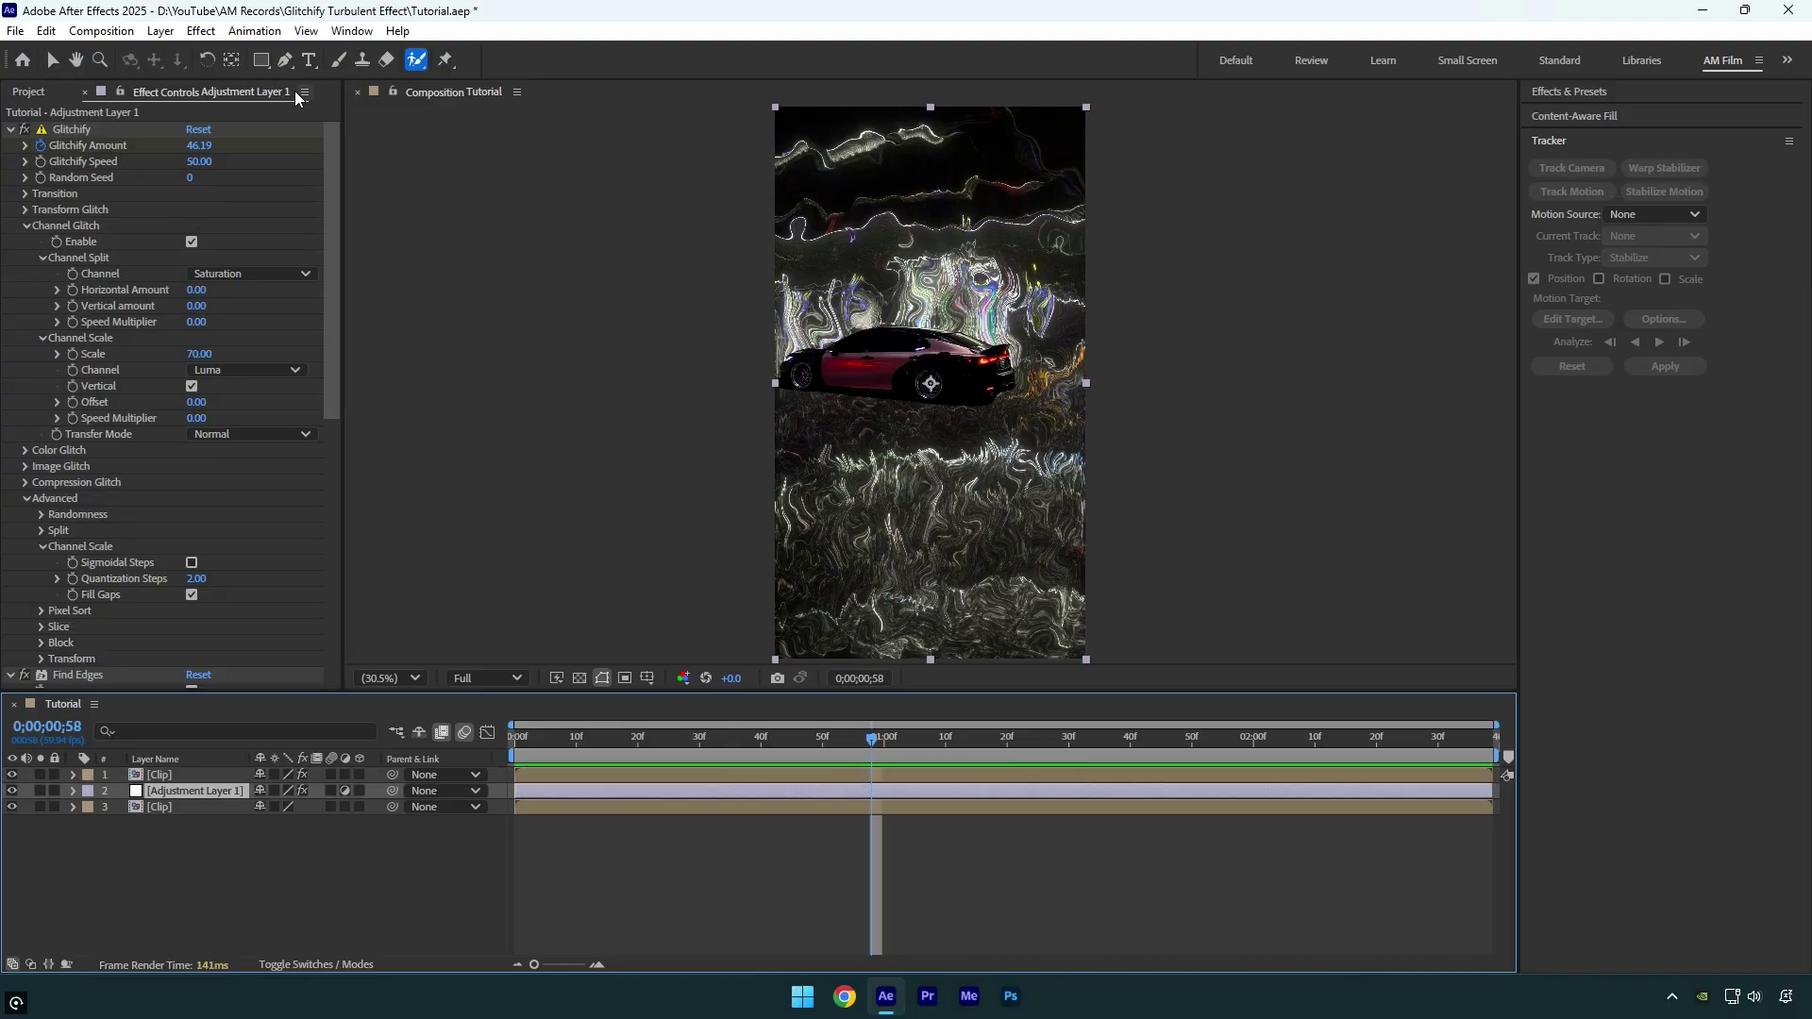
pyautogui.press('q')
pyautogui.moveTo(705, 404)
pyautogui.mouseDown()
pyautogui.moveTo(1053, 203)
pyautogui.moveTo(1160, 49)
pyautogui.mouseUp()
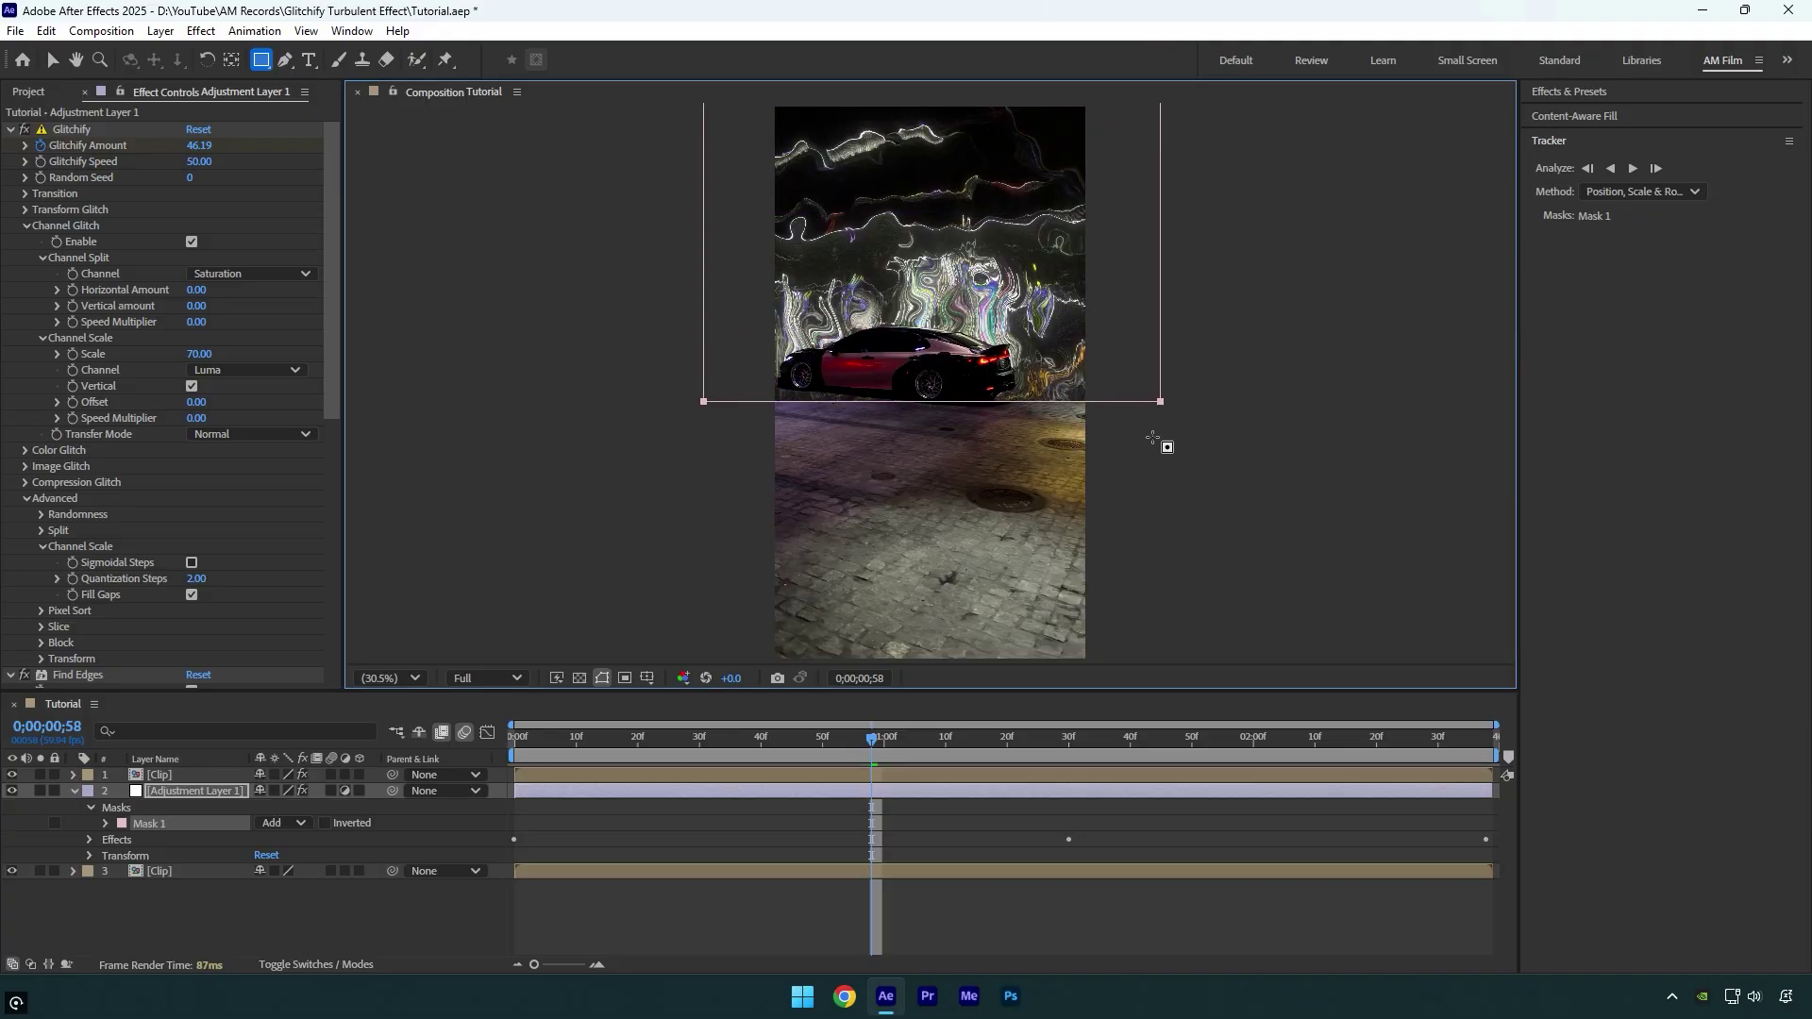
pyautogui.press('v')
pyautogui.moveTo(703, 402); pyautogui.dragTo(699, 374)
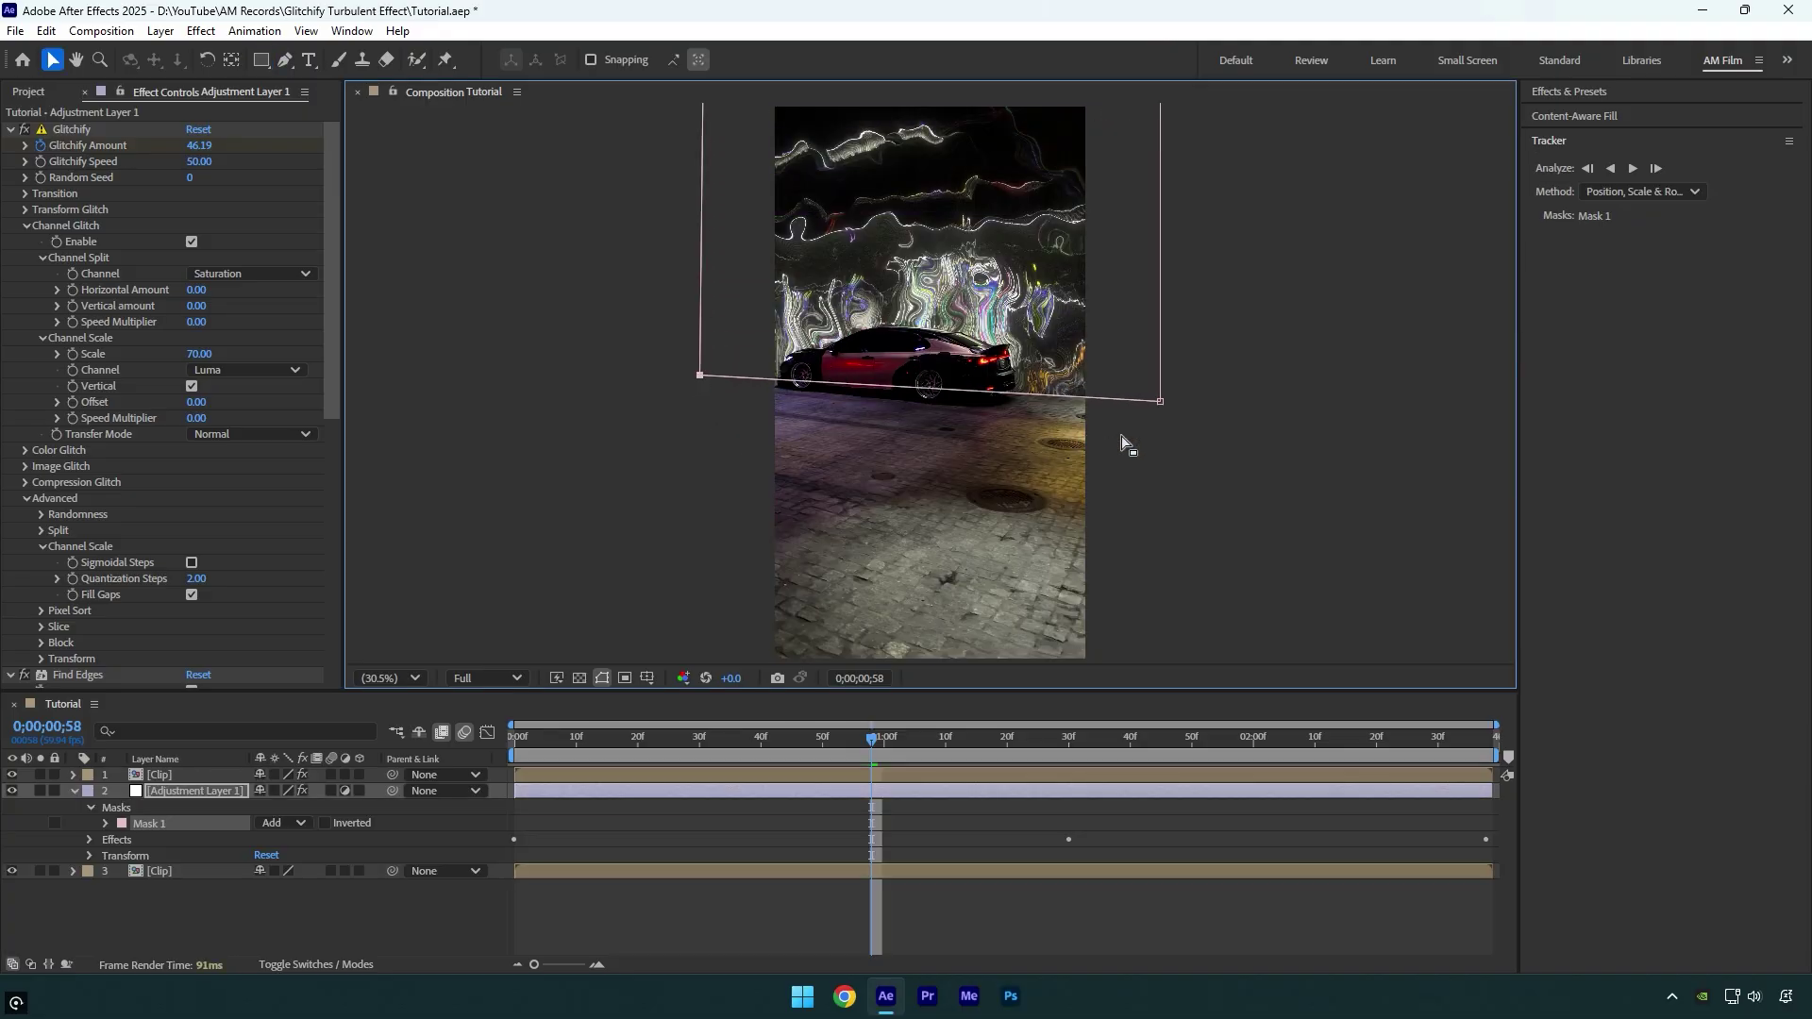
pyautogui.moveTo(1160, 401); pyautogui.dragTo(1160, 390)
pyautogui.press('f')
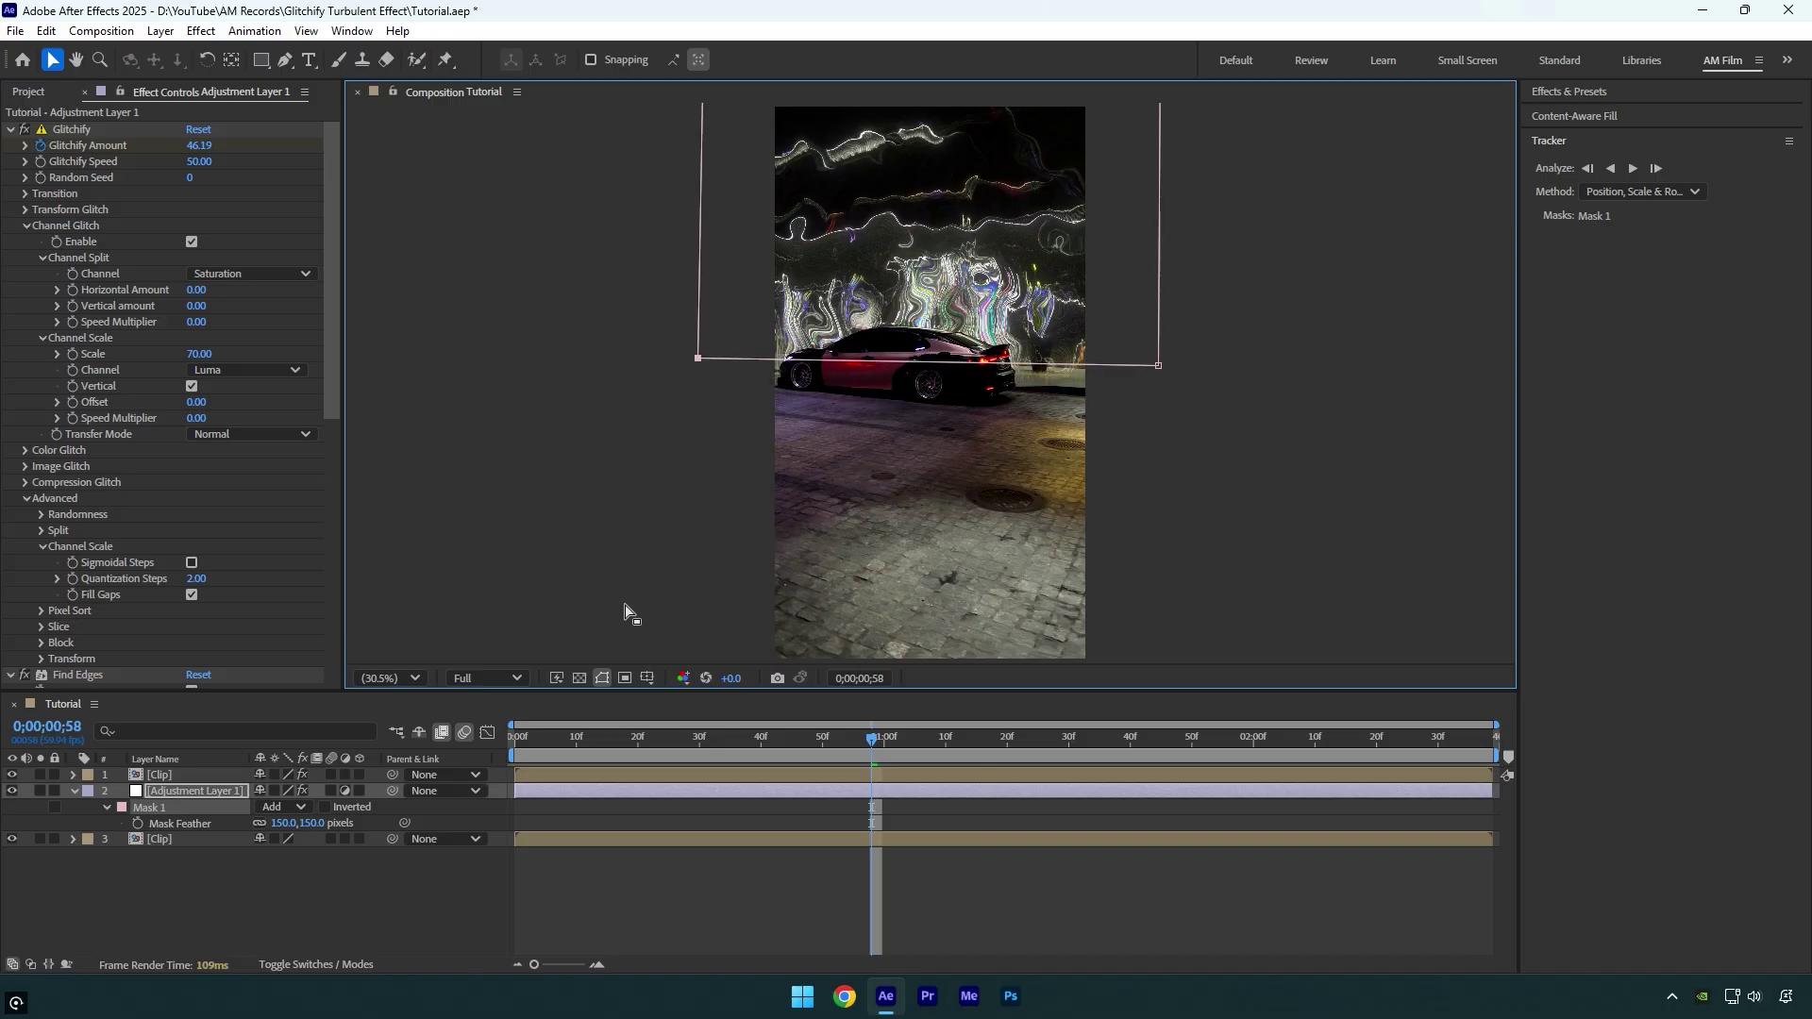
pyautogui.press('Home')
pyautogui.press('space')
pyautogui.click(252, 919)
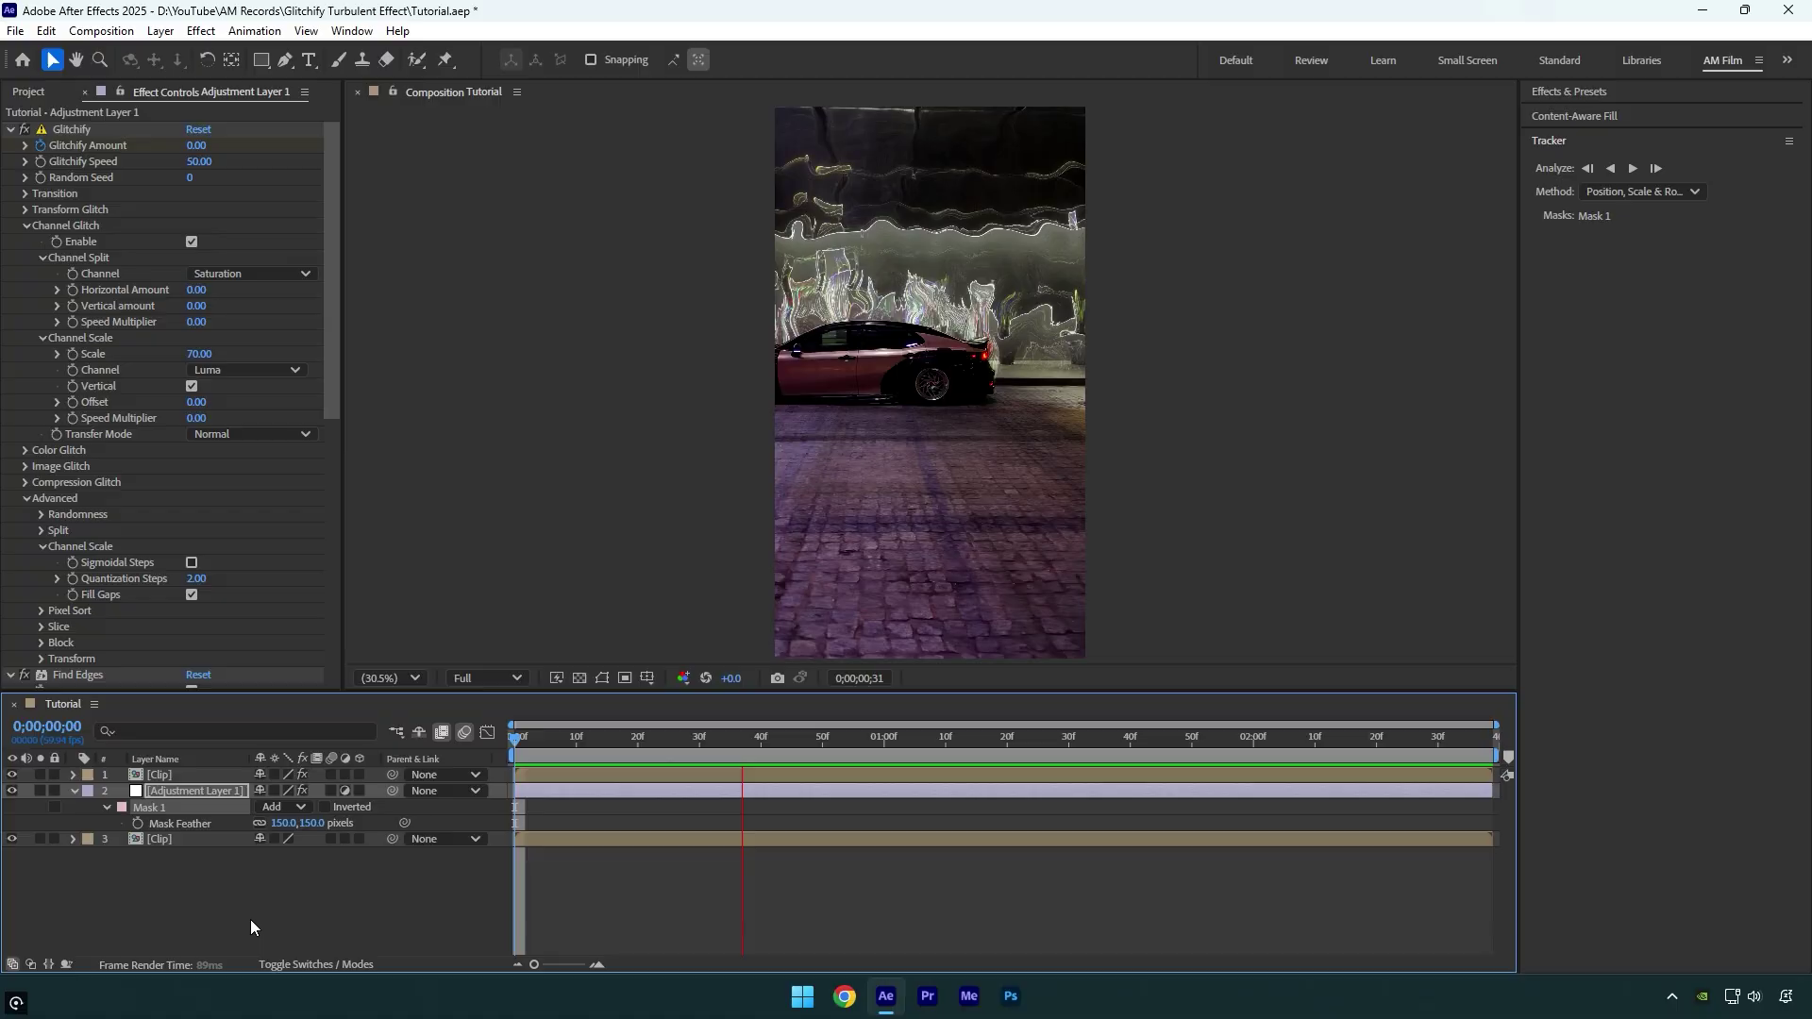